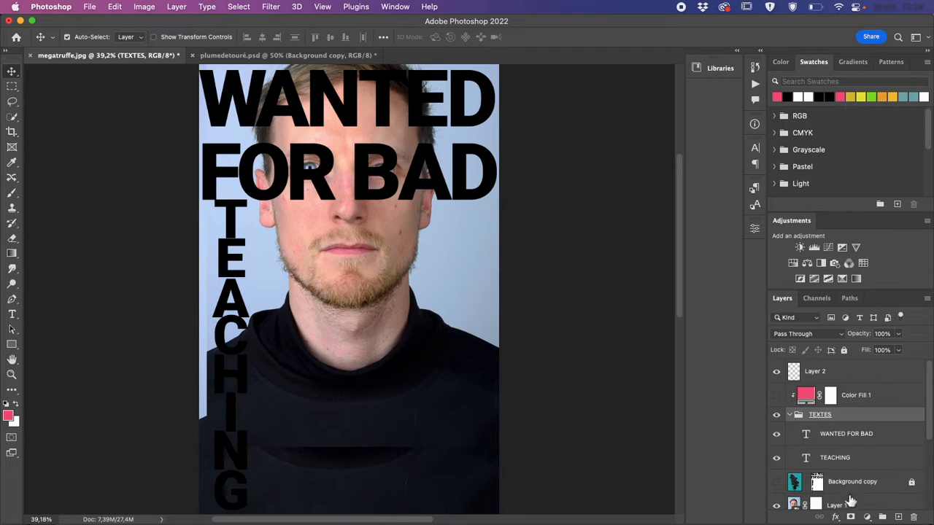
Compare the poster text with the Color Fill 1 layer shown and hidden, leaving that layer hidden.
left_click(867, 517)
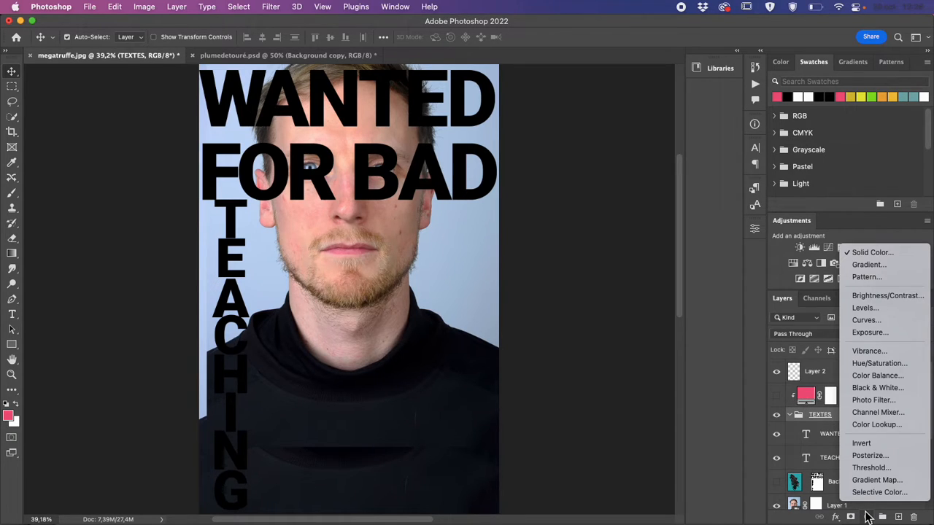
left_click(805, 401)
left_click(776, 396)
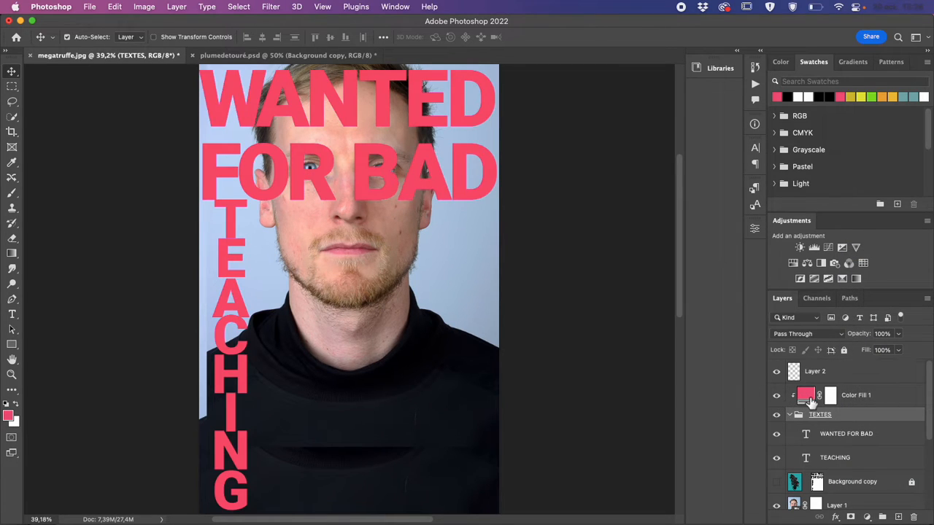
left_click(776, 396)
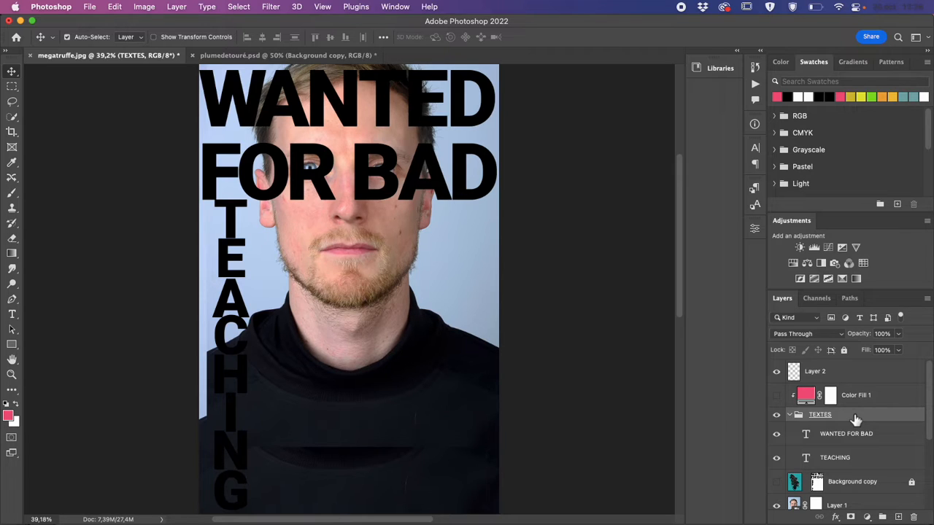
Open the layer style settings of the TEXTES group and move the dialog off the poster text.
double_click(854, 420)
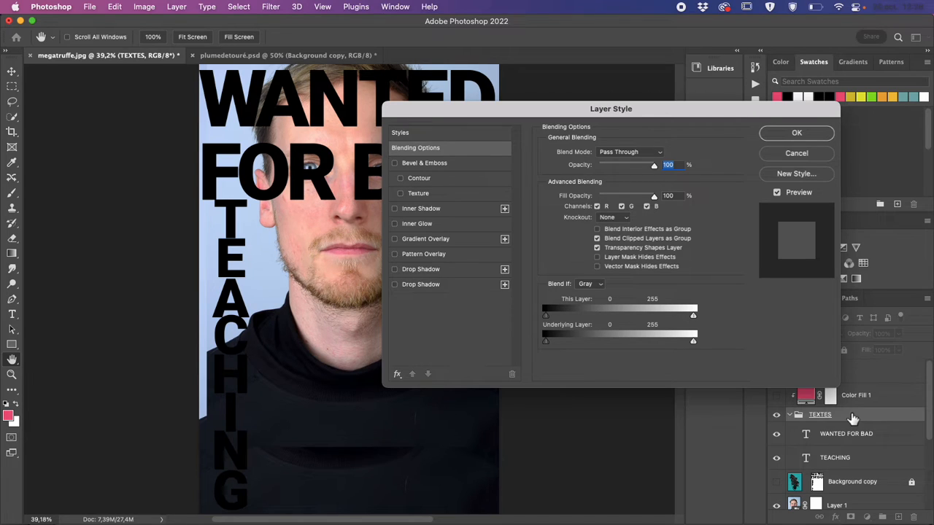
left_click_drag(663, 113, 718, 71)
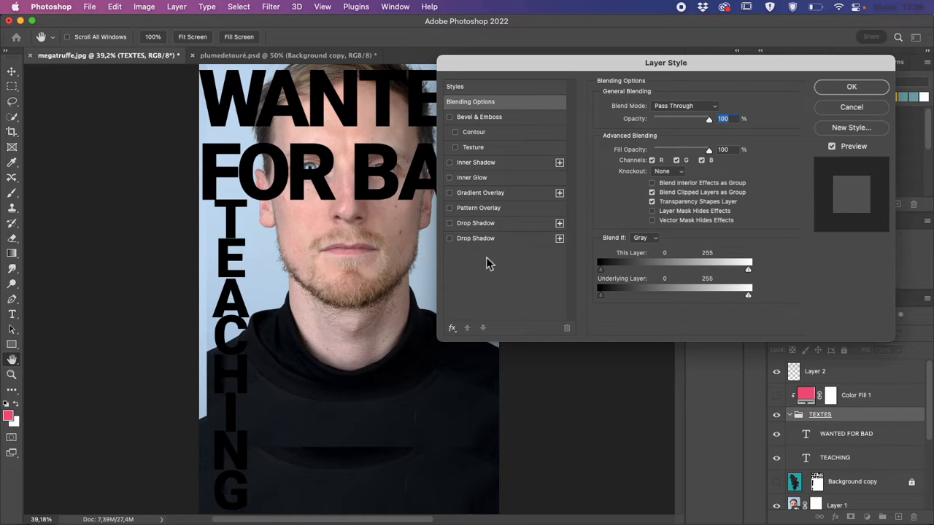
Delete every entry from the layer style's effects list, from the Drop Shadows up to Bevel & Emboss.
left_click(520, 239)
left_click(566, 327)
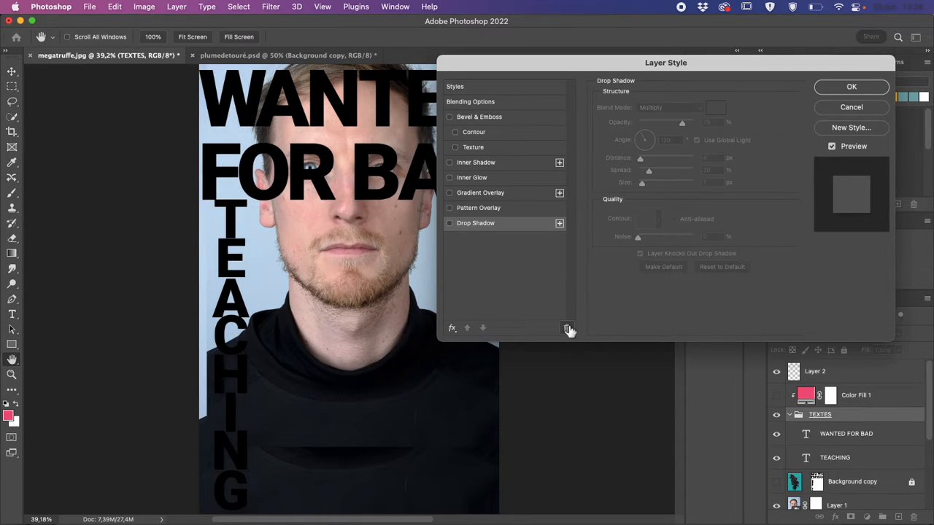
left_click(532, 226)
left_click(566, 328)
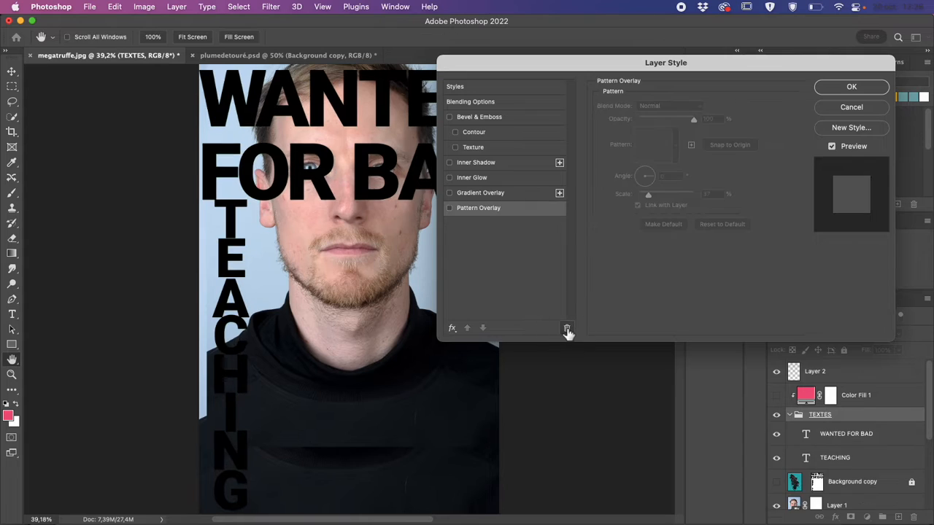
left_click(453, 329)
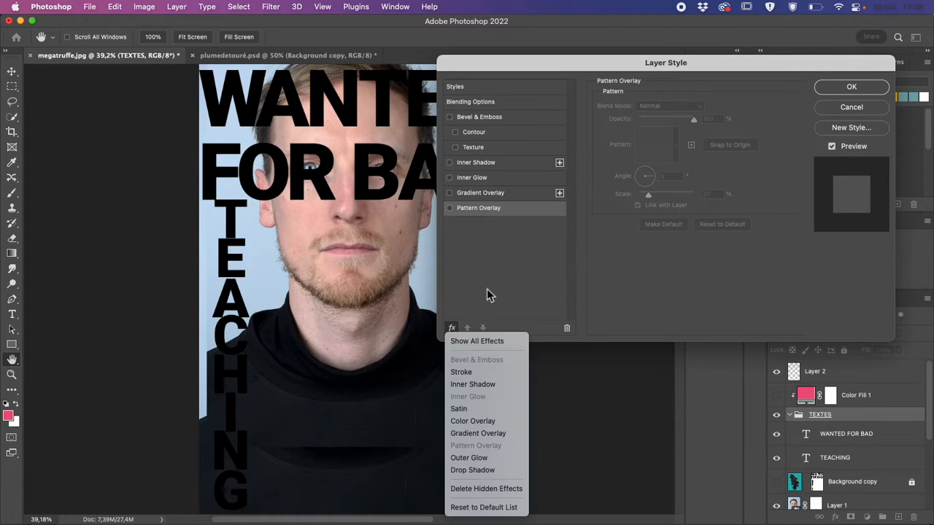
left_click(493, 287)
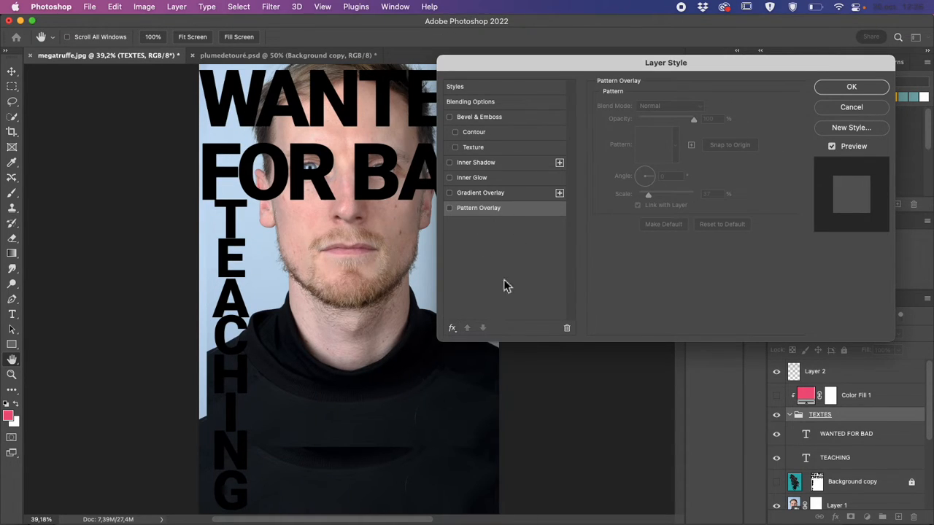
left_click(568, 329)
left_click(560, 192)
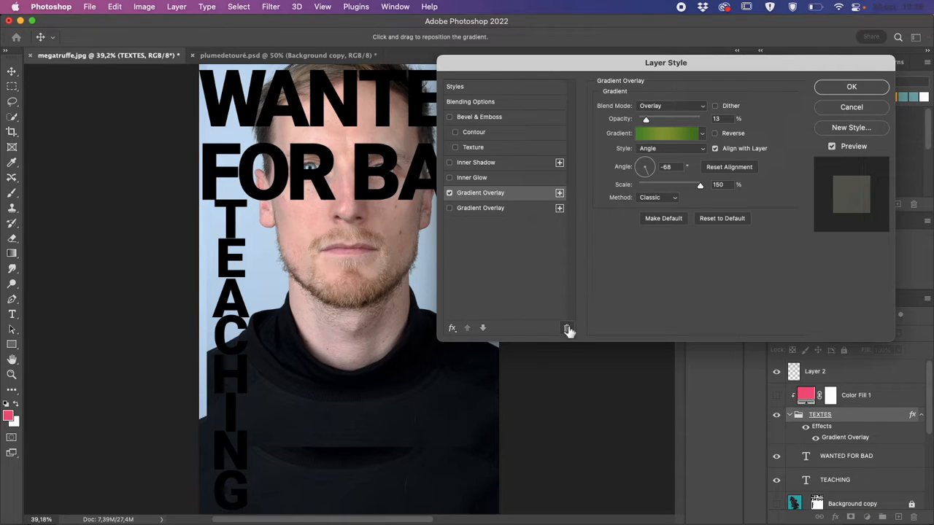
left_click(568, 329)
left_click(567, 329)
left_click(567, 329)
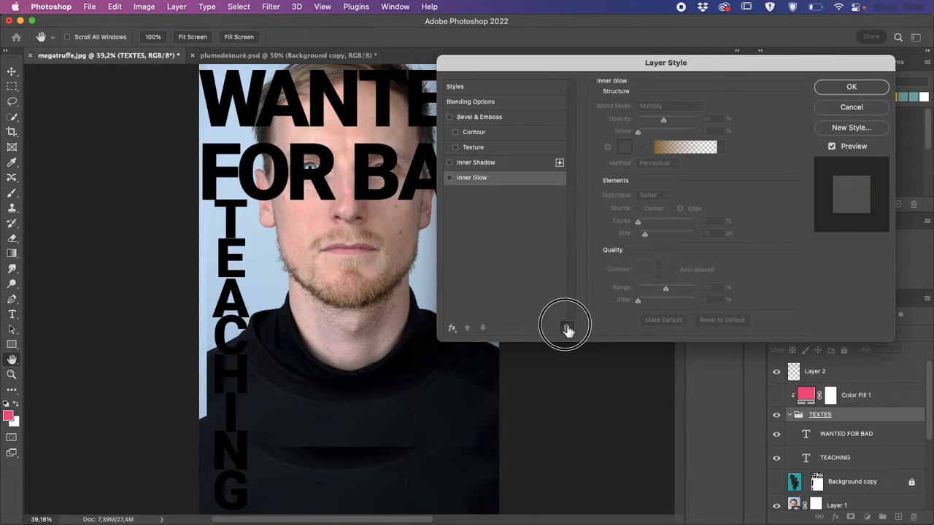
left_click(567, 329)
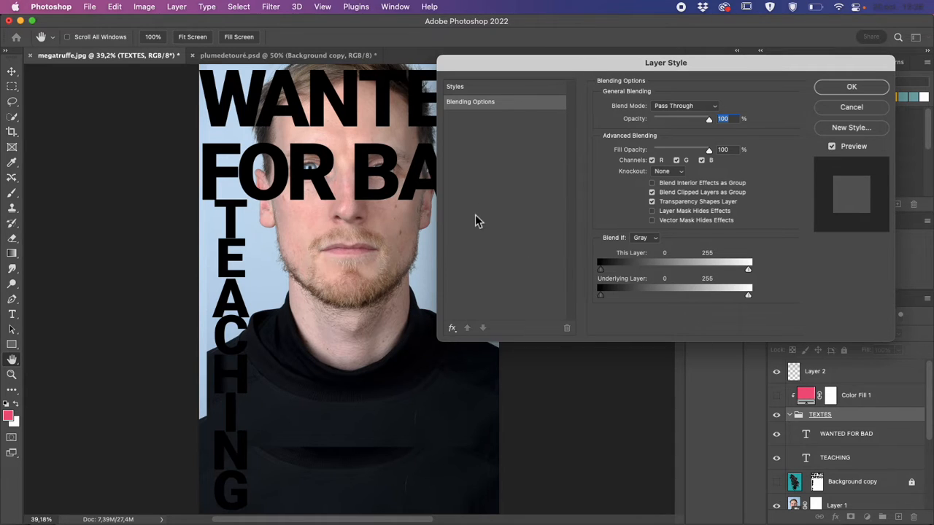
Examine the effects that can be added, and expand the Basics, Natural, Fur and Fabric style presets.
left_click(452, 329)
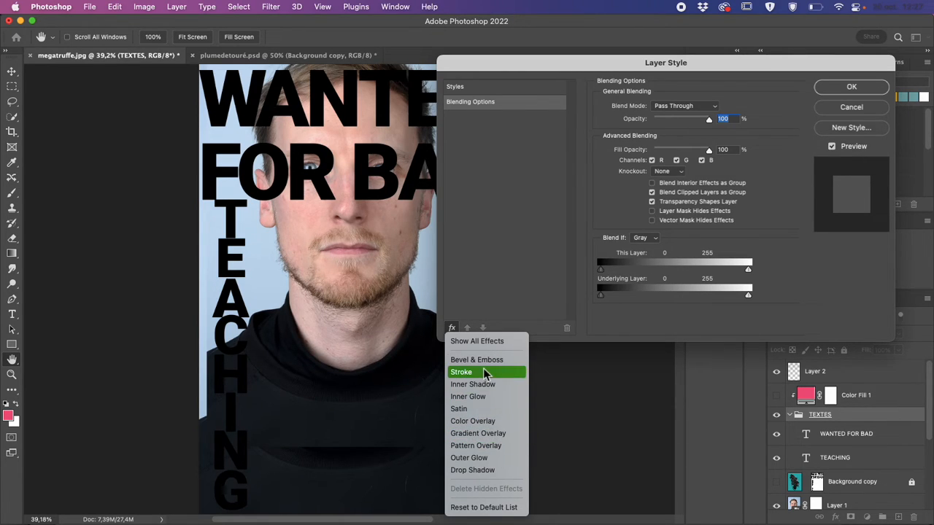
left_click(504, 255)
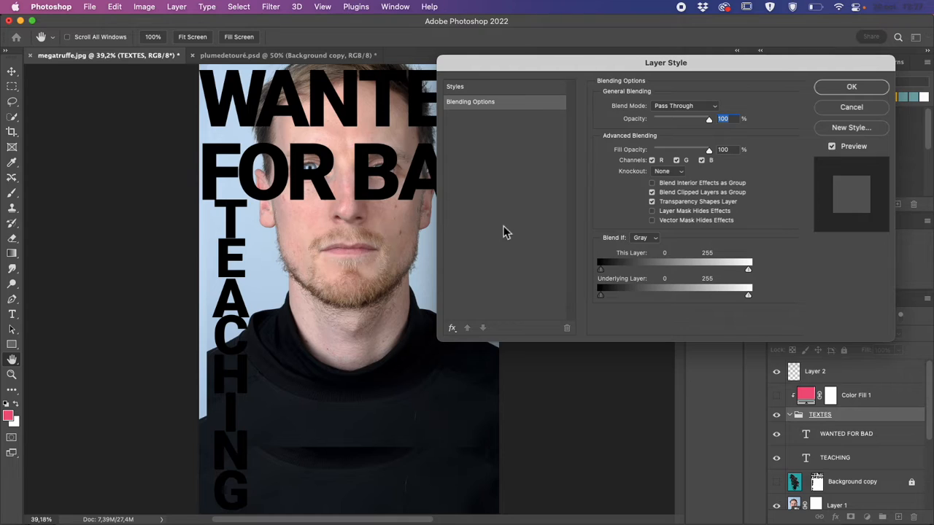
left_click(486, 86)
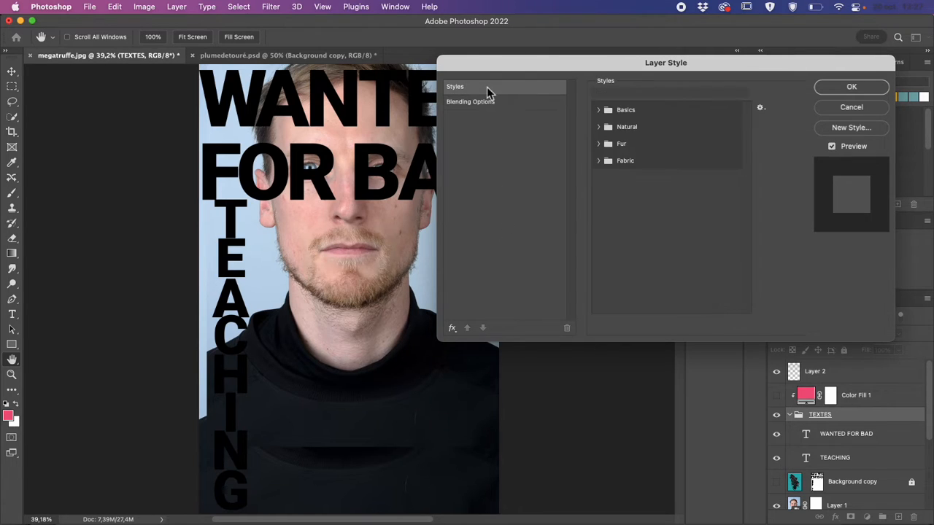
left_click(600, 110)
left_click(599, 146)
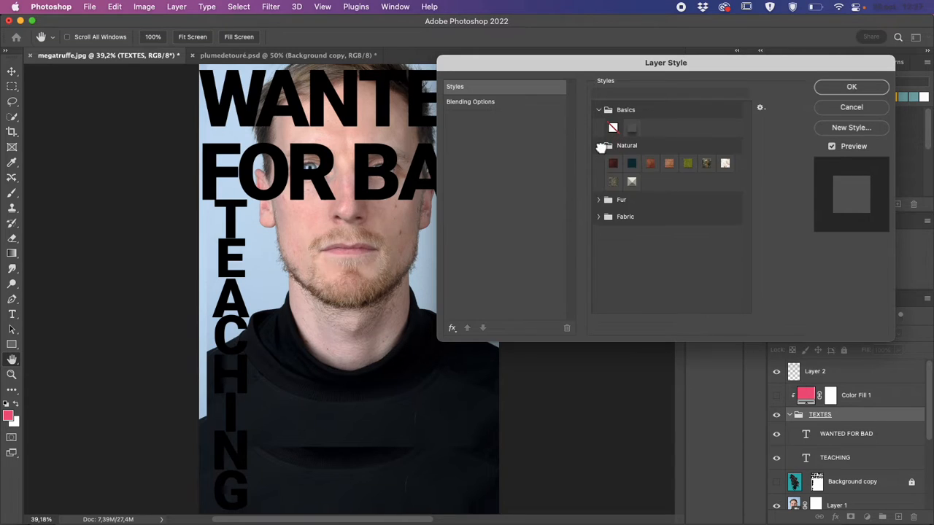
left_click(599, 201)
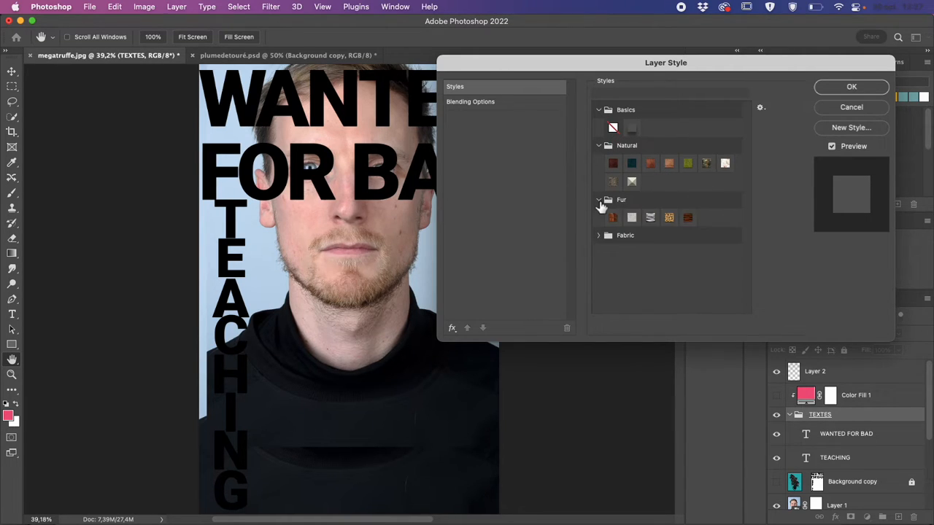
left_click(600, 237)
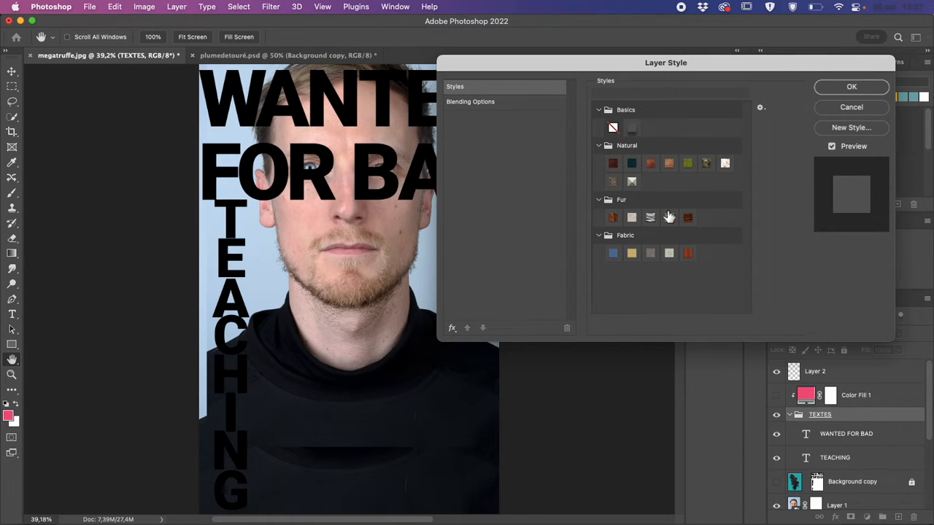
Try each of the Natural style presets in turn on the TEXTES group.
left_click(615, 165)
left_click(629, 164)
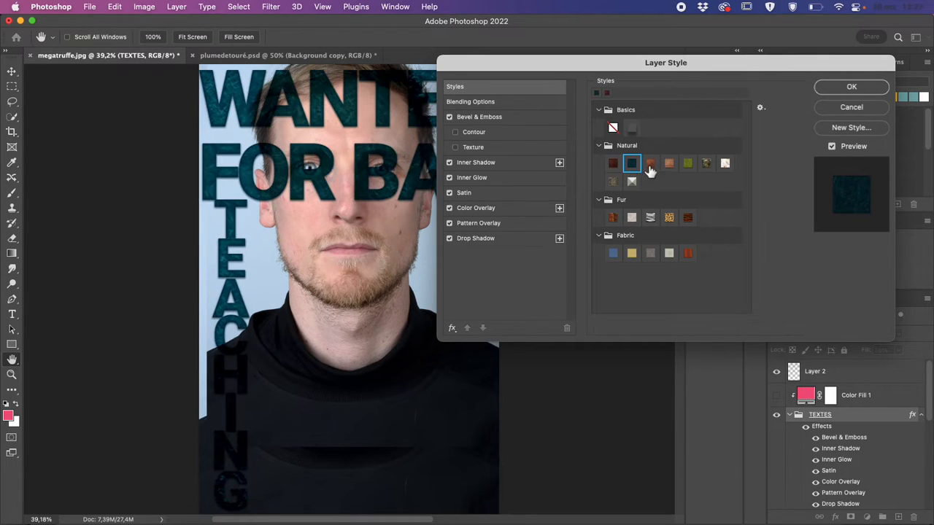
left_click(651, 165)
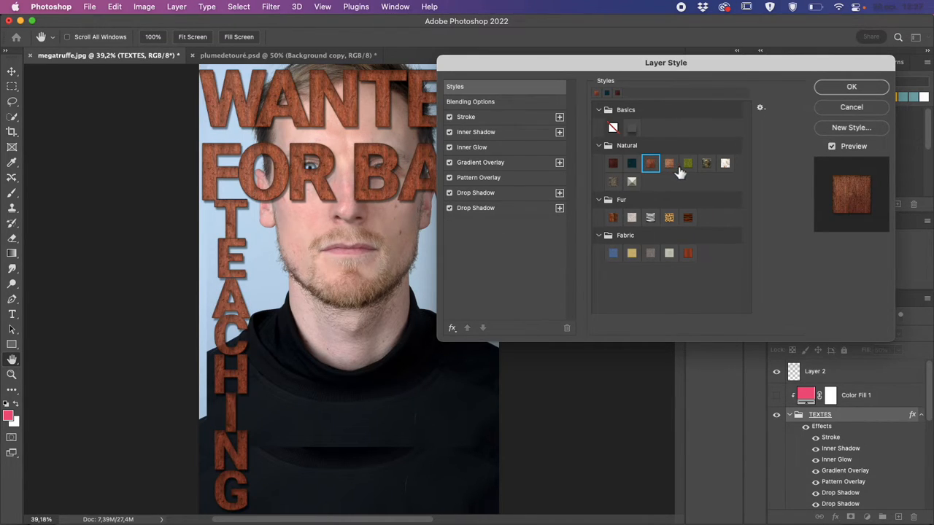
left_click(670, 165)
left_click(687, 165)
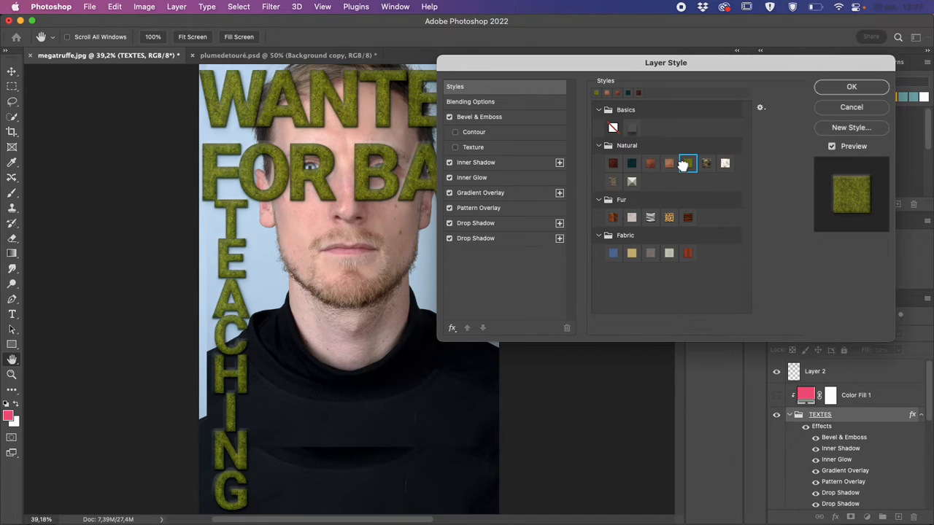
left_click(706, 163)
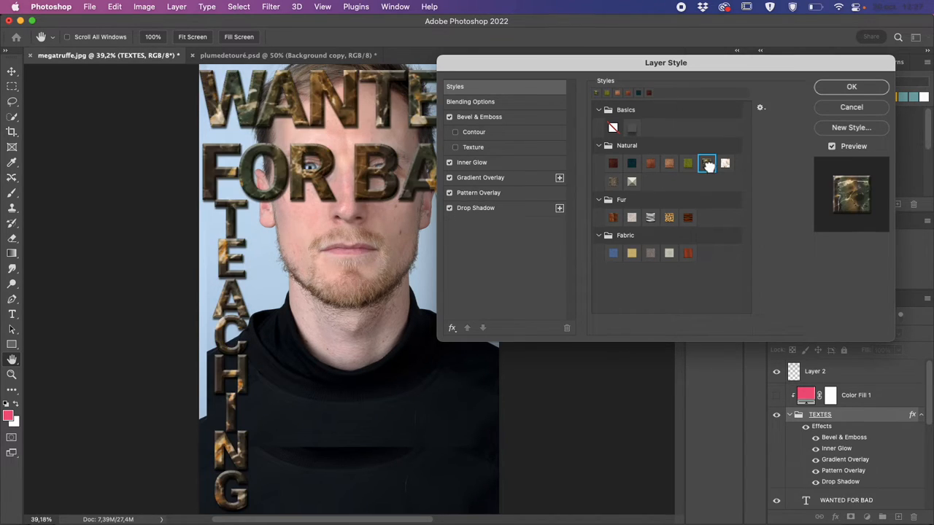
left_click(724, 163)
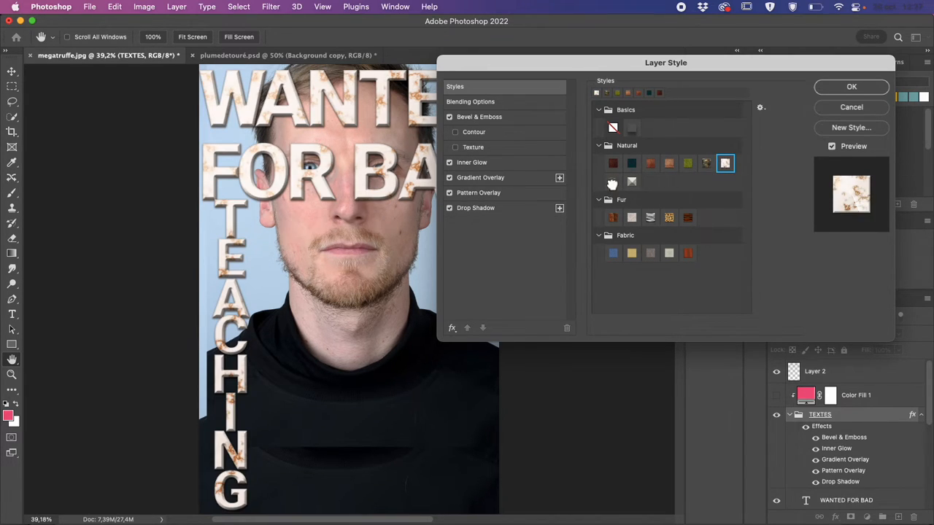
left_click(613, 182)
left_click(630, 183)
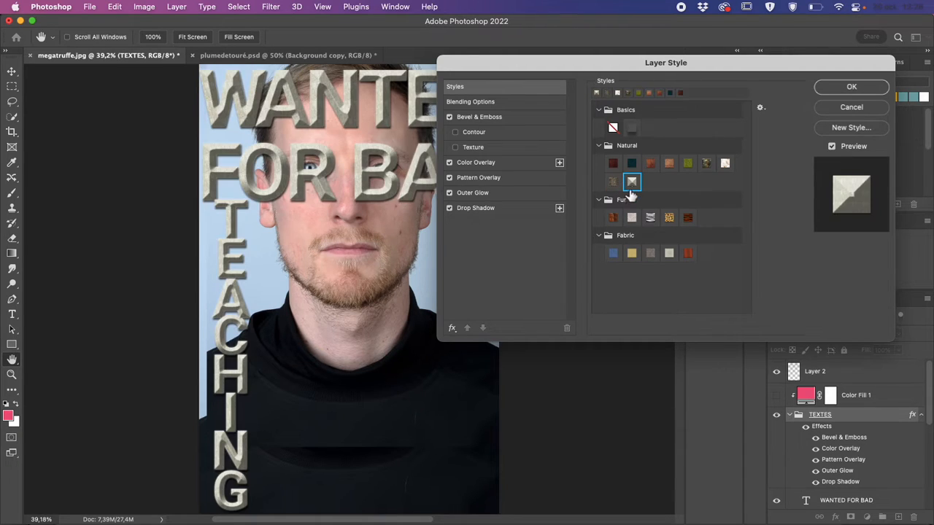
Try the first four Fur style presets on the TEXTES group, and reset the layer style to its original settings.
left_click(612, 216)
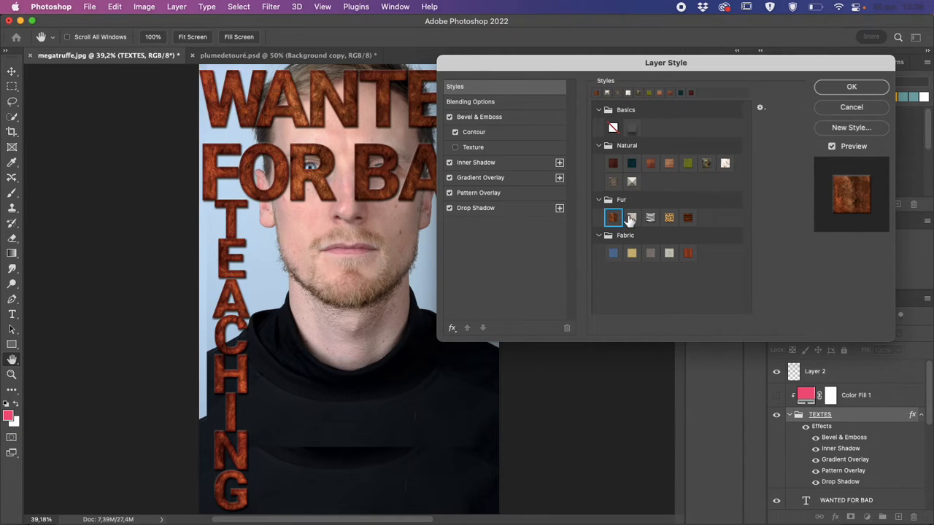
left_click(630, 217)
left_click(650, 218)
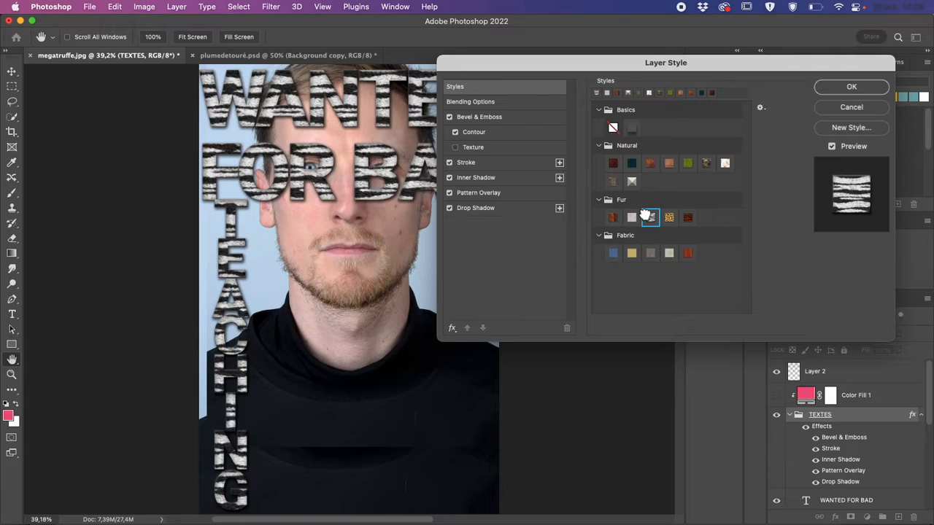
left_click(669, 219)
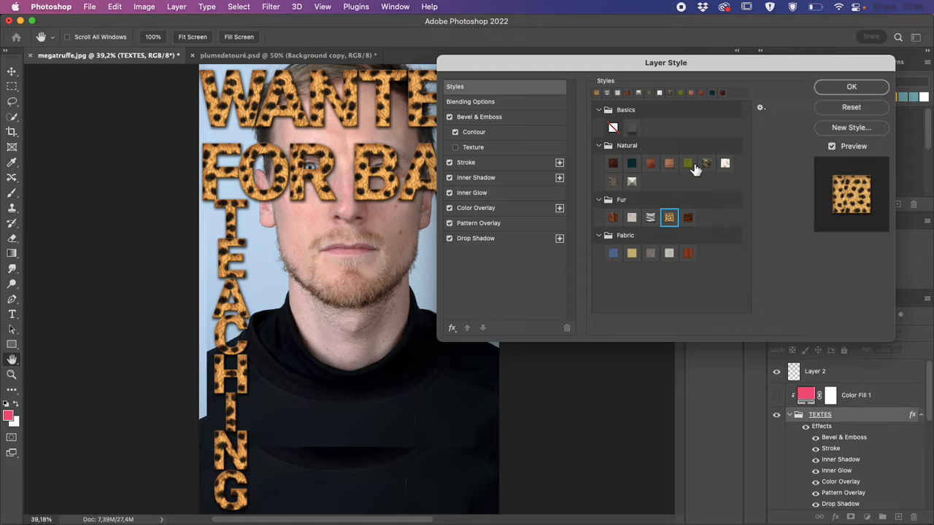
left_click(843, 110, "alt")
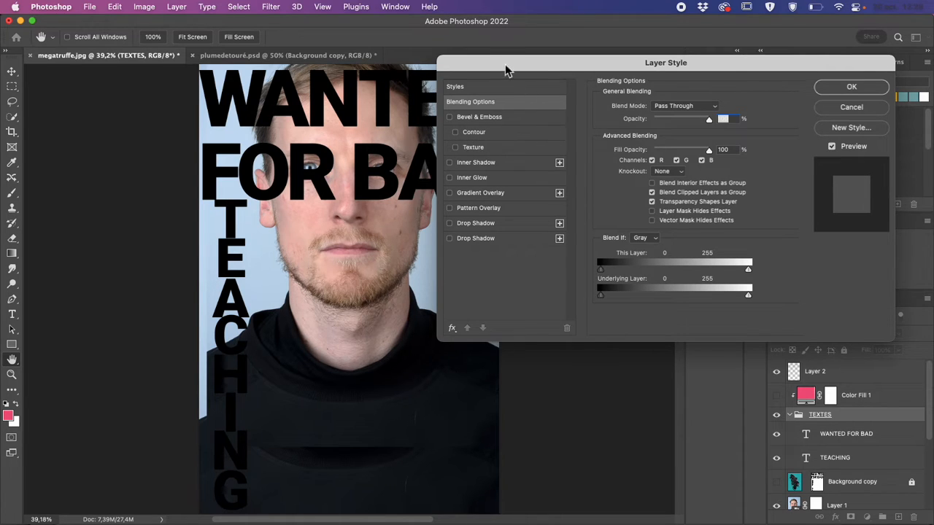
Add a Color Overlay to the TEXTES group in pink #f424b7 with Normal blending at 100% opacity.
left_click_drag(505, 64, 576, 63)
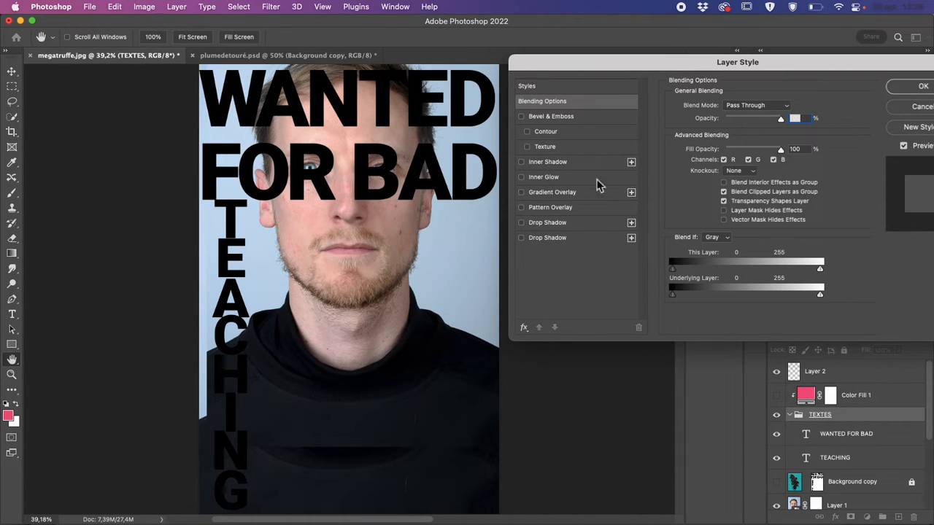
left_click(525, 329)
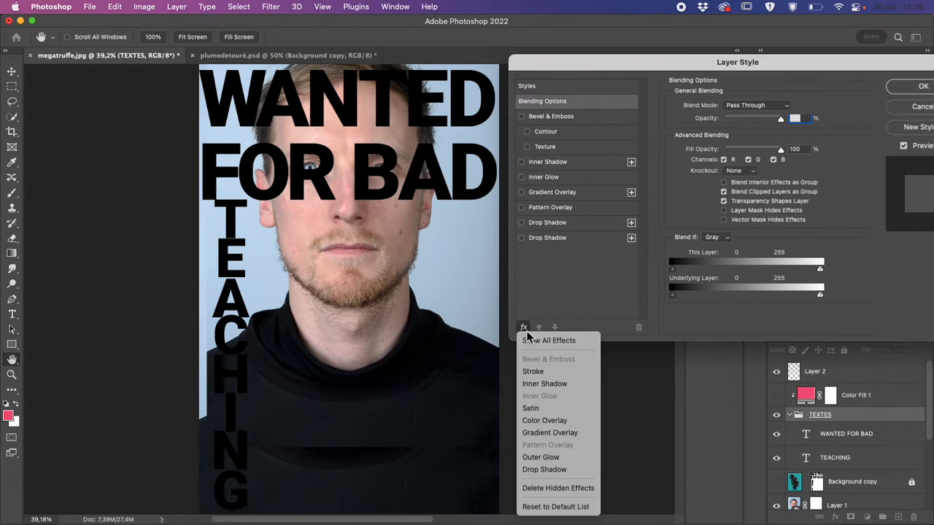
left_click(568, 422)
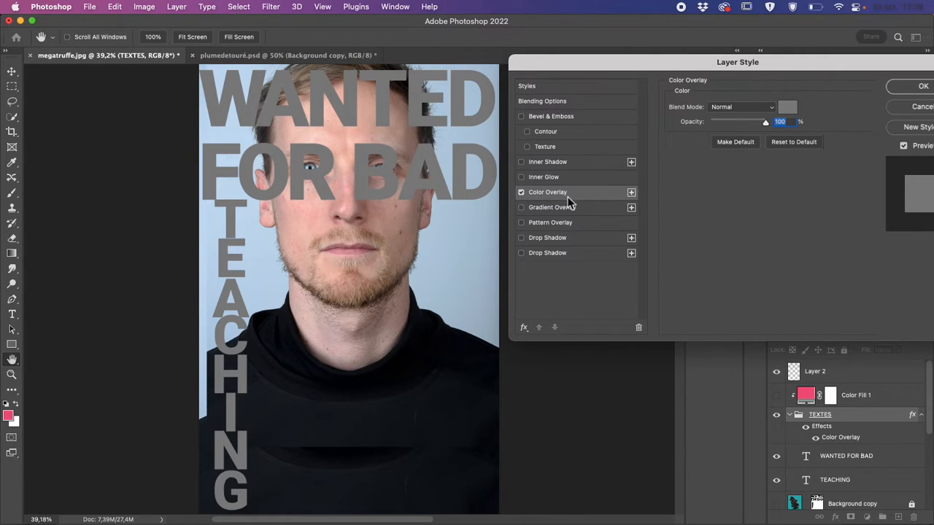
left_click(788, 110)
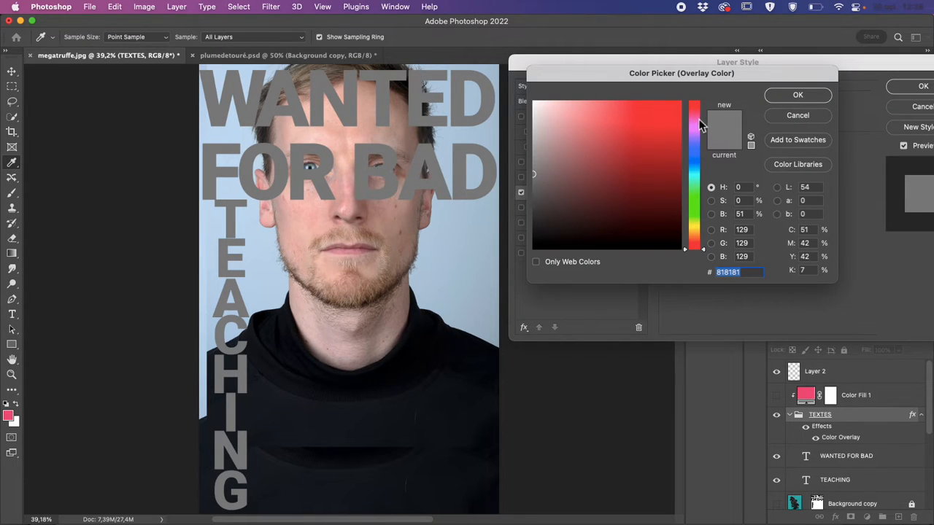
left_click(698, 119)
left_click(660, 108)
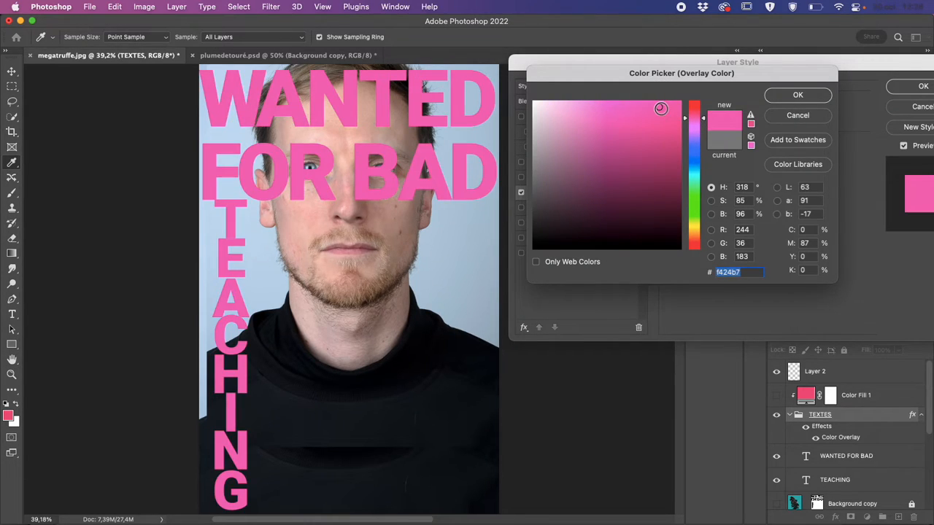
left_click(820, 99)
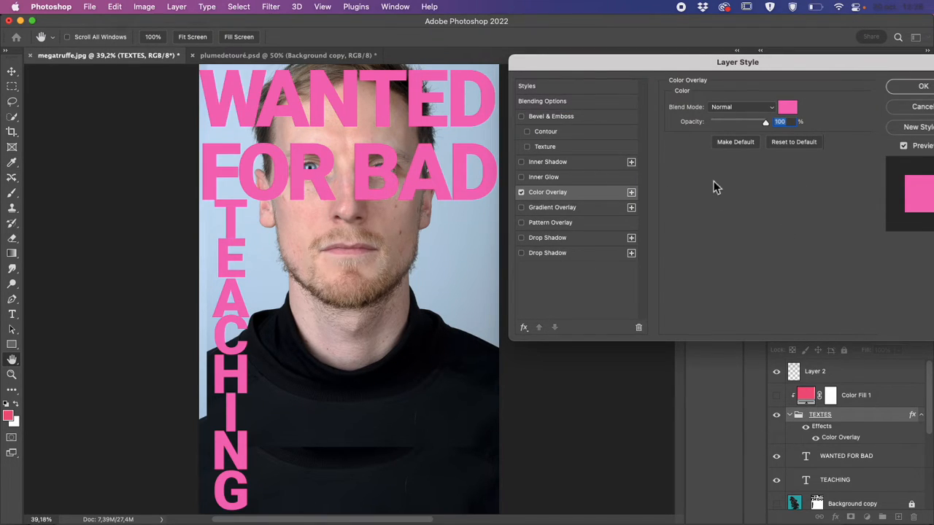
mouse_move(765, 123)
left_mouse_down()
mouse_move(719, 121)
mouse_move(775, 132)
left_mouse_up()
left_click(525, 328)
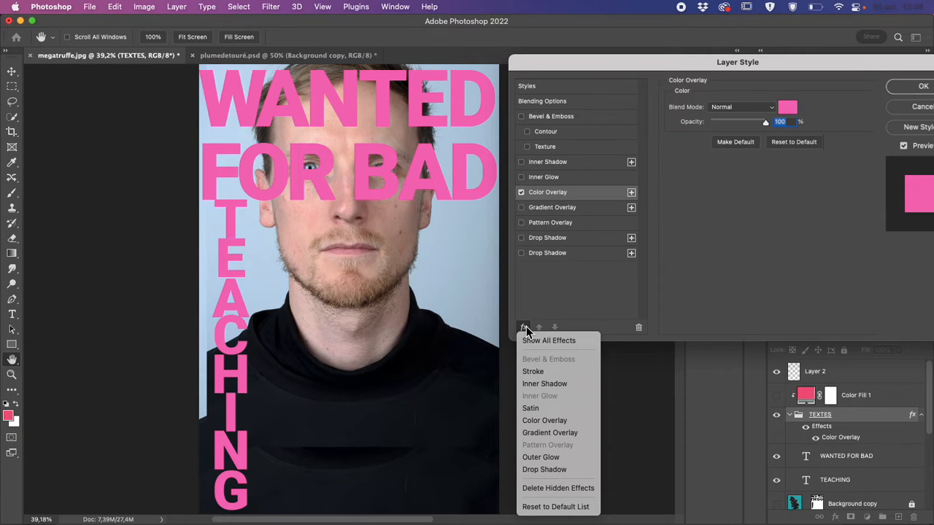
left_click(535, 289)
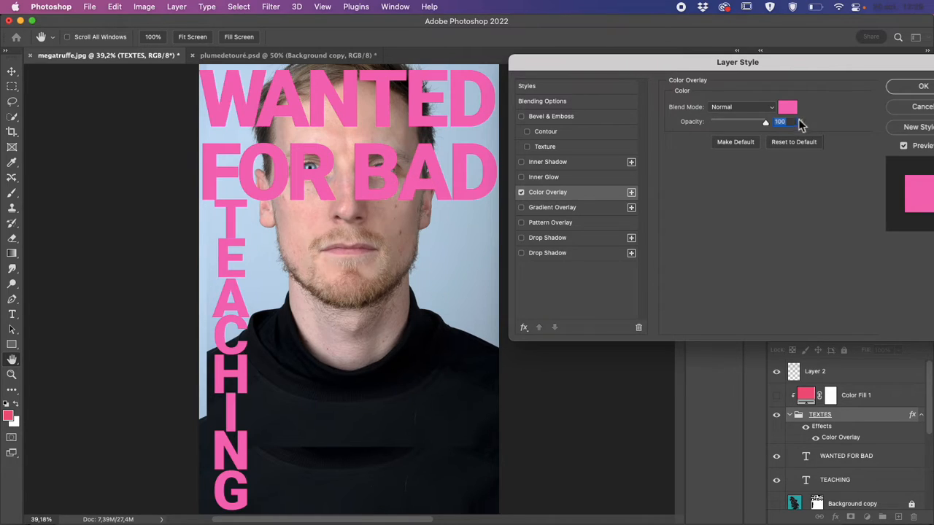
Change the Color Overlay of the TEXTES group to pinkish red #ff0173 and apply the layer style.
left_click(788, 107)
mouse_move(671, 129)
left_mouse_down()
mouse_move(678, 174)
mouse_move(663, 137)
mouse_move(677, 86)
mouse_move(695, 122)
mouse_move(694, 112)
left_mouse_up()
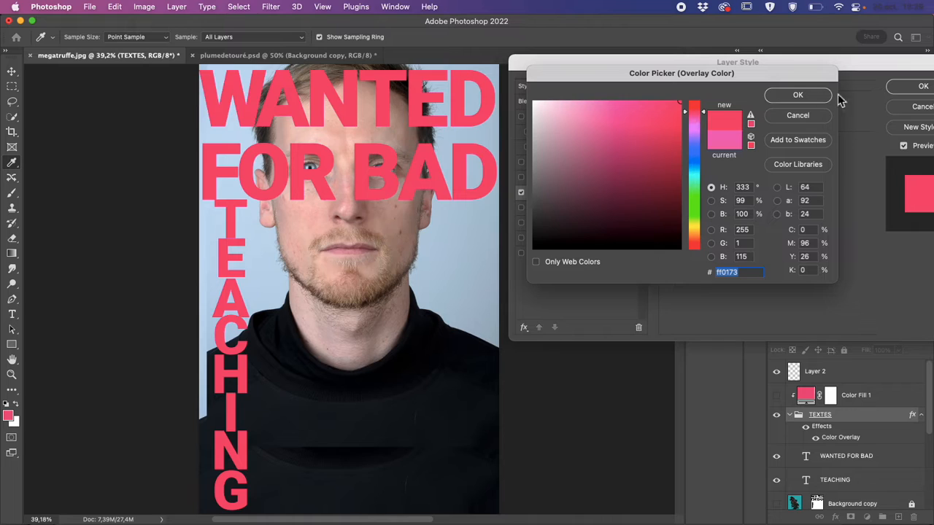
left_click(800, 96)
left_click(918, 87)
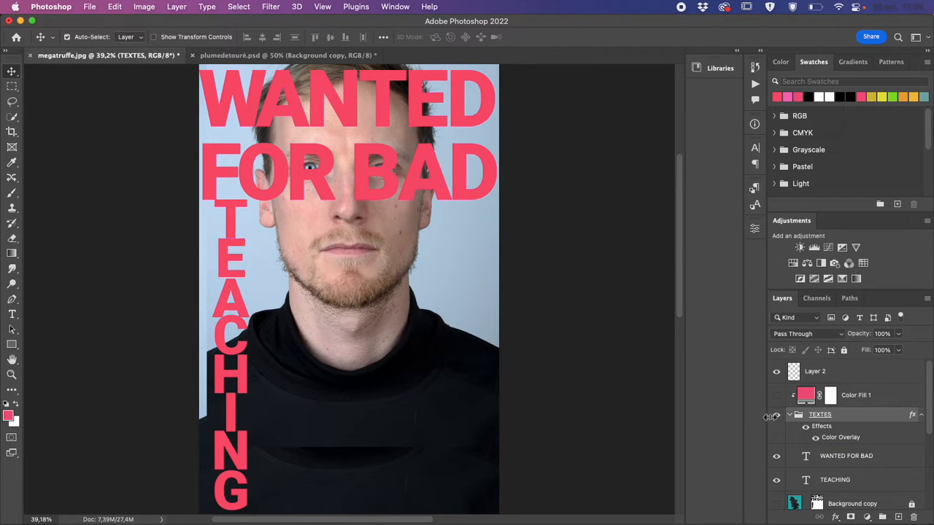
Toggle the visibility of the TEXTES group's Color Overlay and of its effects as a whole to compare the text.
left_click(817, 438)
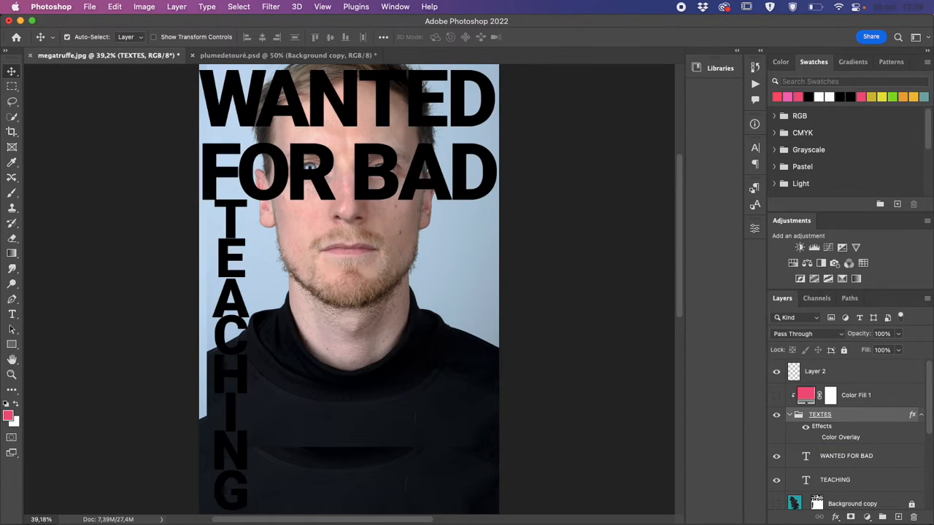
left_click(806, 435)
left_click(805, 432)
left_click(805, 430)
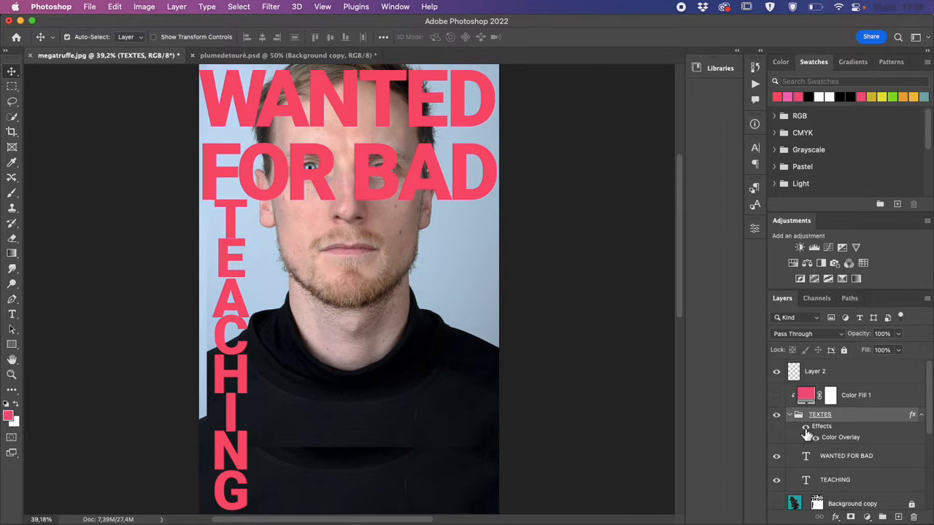
Add a Drop Shadow to the TEXTES group with its opacity at 100%, keeping the poster text in view.
double_click(850, 421)
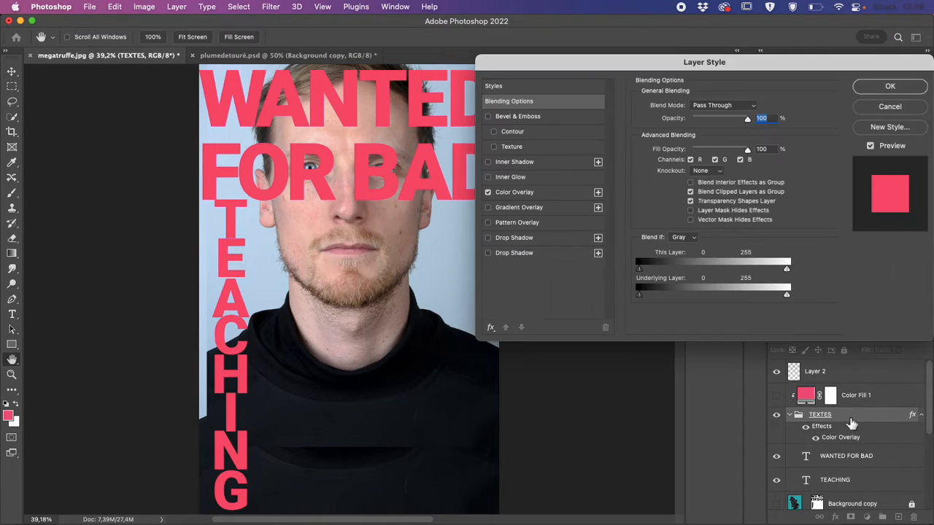
left_click(542, 253)
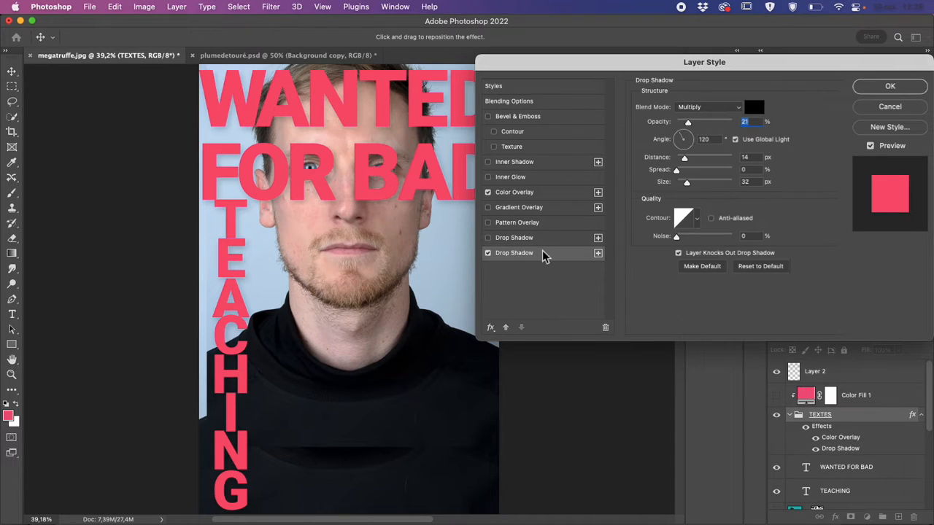
left_click_drag(566, 63, 662, 63)
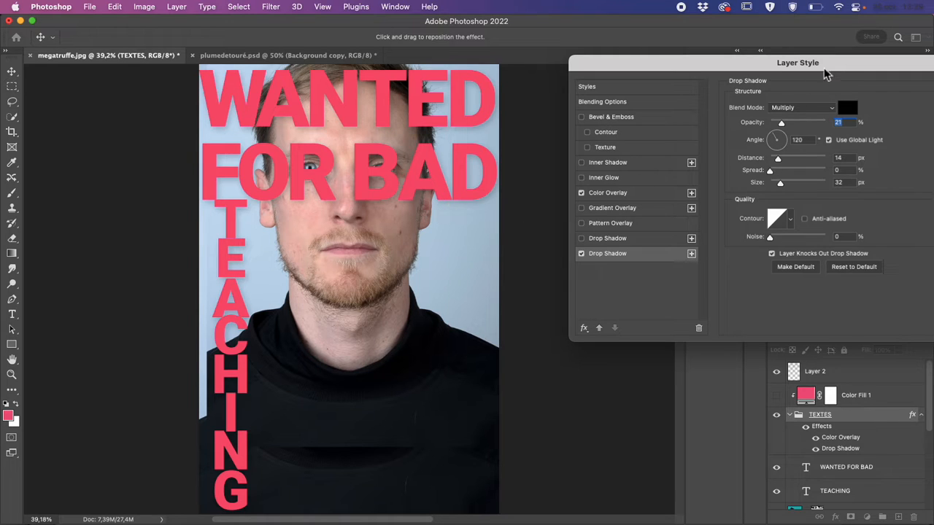
left_click_drag(784, 63, 561, 230)
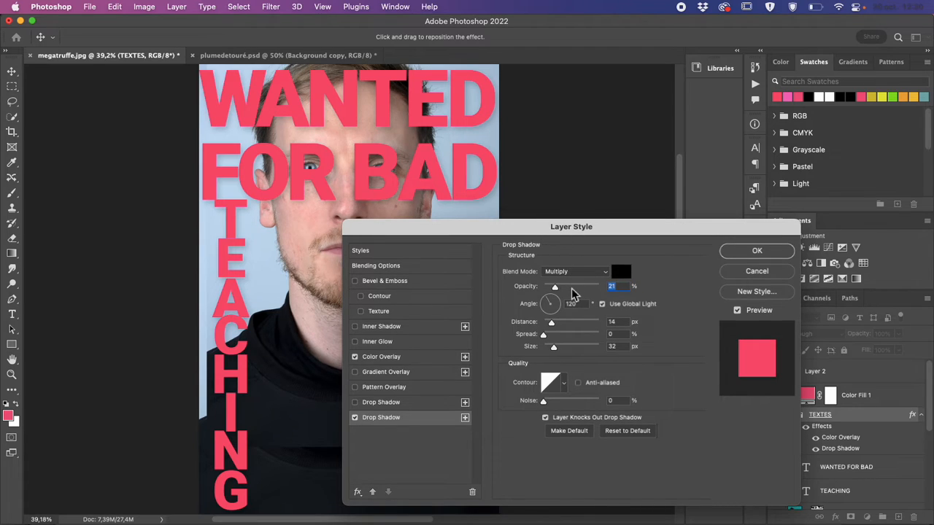
left_click_drag(558, 291, 602, 293)
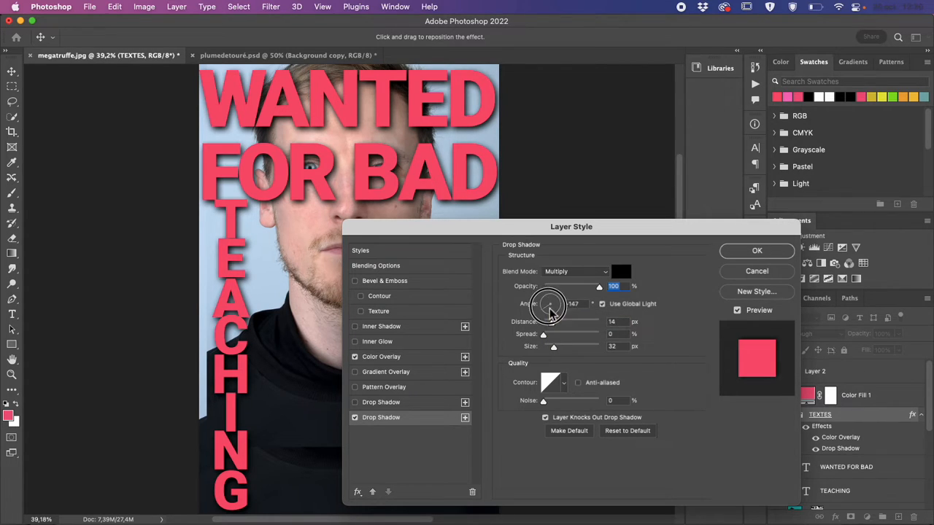
Adjust the Drop Shadow to an angle of 104°, distance 51 px, spread 34% and size 5 px.
left_click(554, 316)
left_click_drag(552, 312, 534, 348)
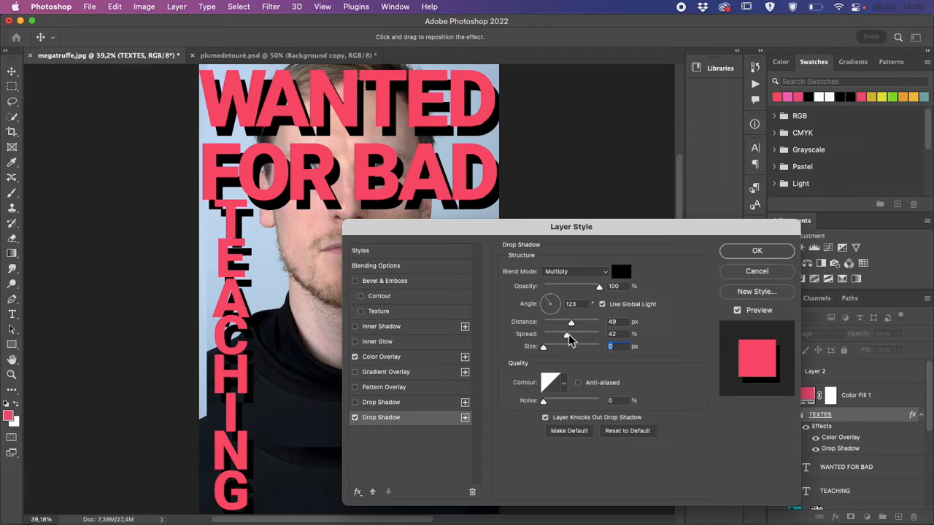
mouse_move(568, 334)
left_mouse_down()
mouse_move(558, 337)
mouse_move(581, 340)
mouse_move(544, 347)
mouse_move(604, 332)
mouse_move(517, 339)
mouse_move(572, 337)
mouse_move(565, 343)
mouse_move(569, 325)
left_mouse_up()
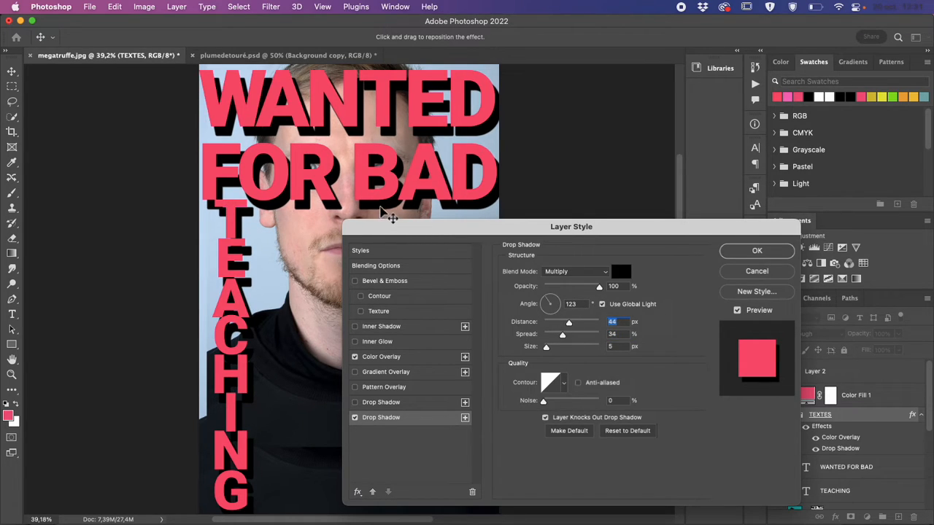
mouse_move(378, 205)
left_mouse_down()
mouse_move(377, 185)
mouse_move(353, 206)
mouse_move(369, 210)
mouse_move(360, 244)
mouse_move(421, 264)
mouse_move(411, 290)
mouse_move(408, 258)
mouse_move(371, 250)
mouse_move(350, 223)
mouse_move(381, 213)
left_mouse_up()
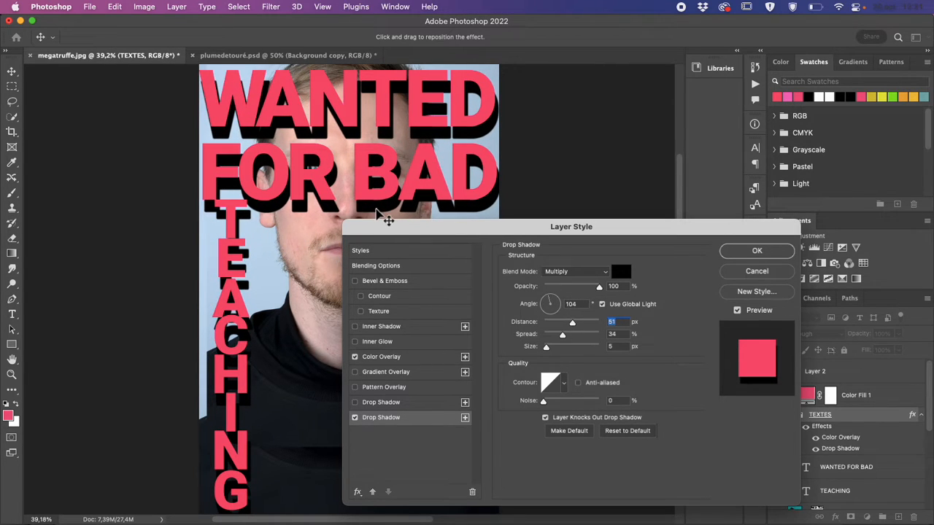
Change the Drop Shadow colour to green #218455.
left_click(620, 271)
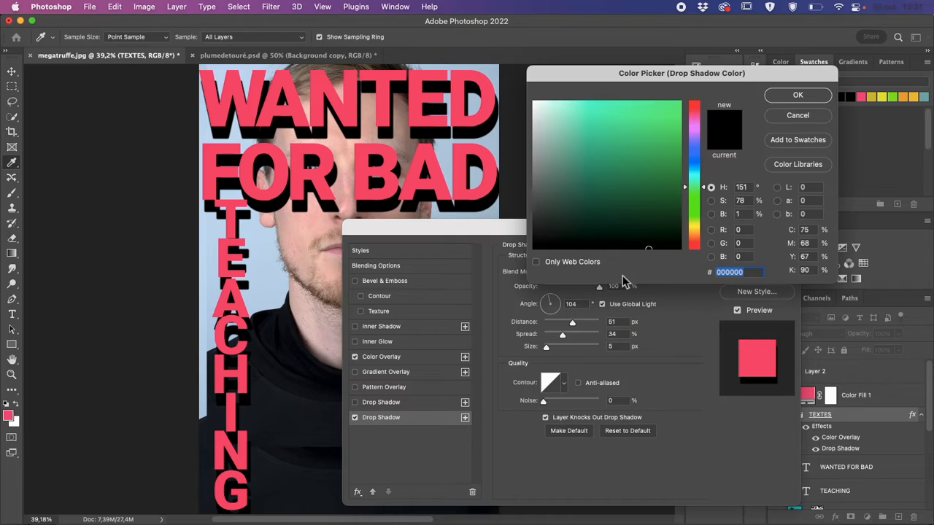
mouse_move(649, 186)
left_mouse_down()
mouse_move(647, 163)
mouse_move(645, 174)
left_mouse_up()
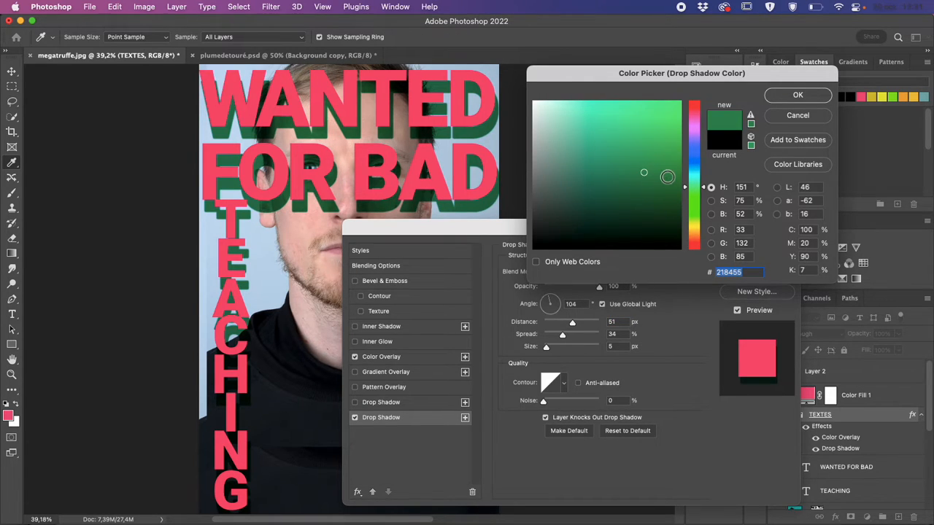
left_click(795, 99)
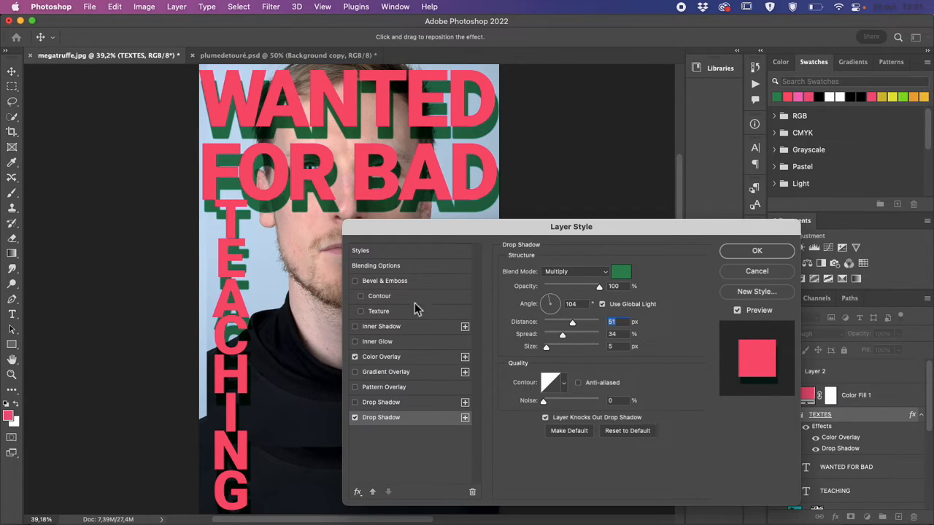
Add a 7 px Stroke to the TEXTES group, try the Outside position, and set it to Center.
left_click(358, 492)
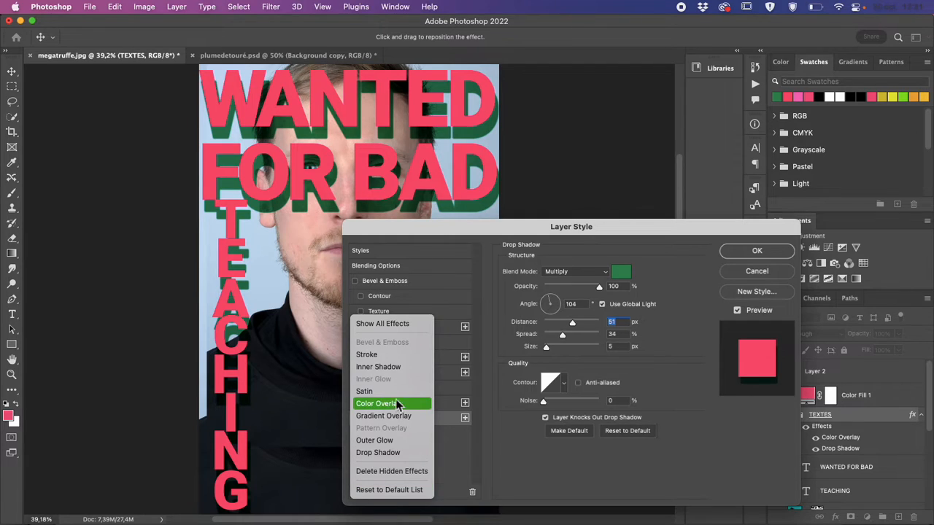
left_click(397, 355)
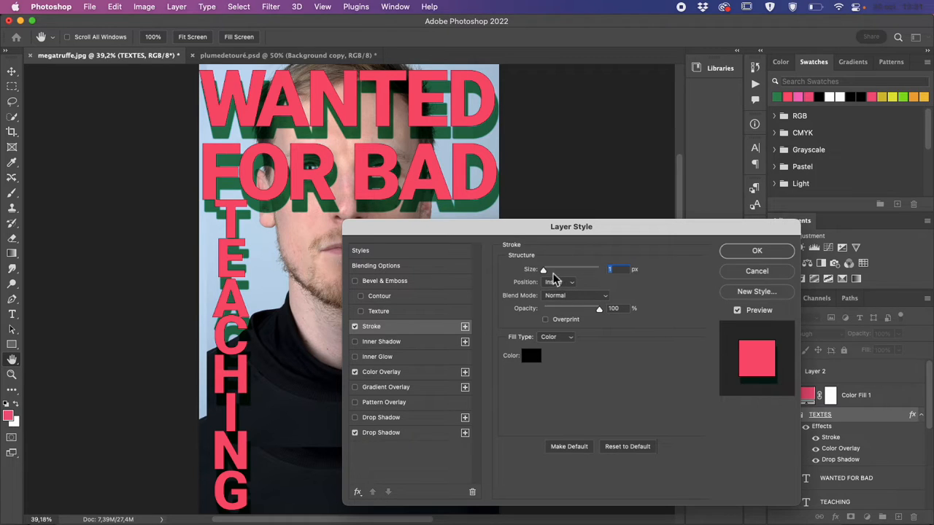
left_click_drag(543, 269, 548, 271)
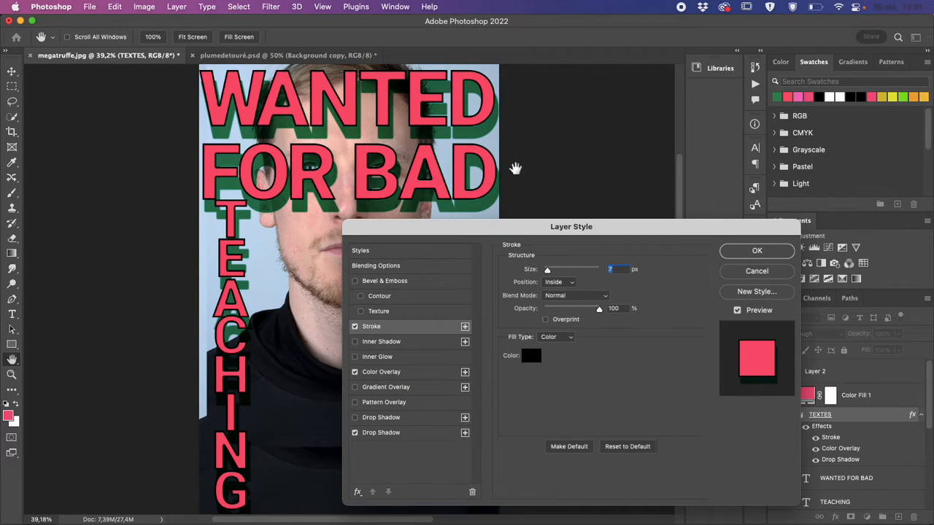
left_click(572, 286)
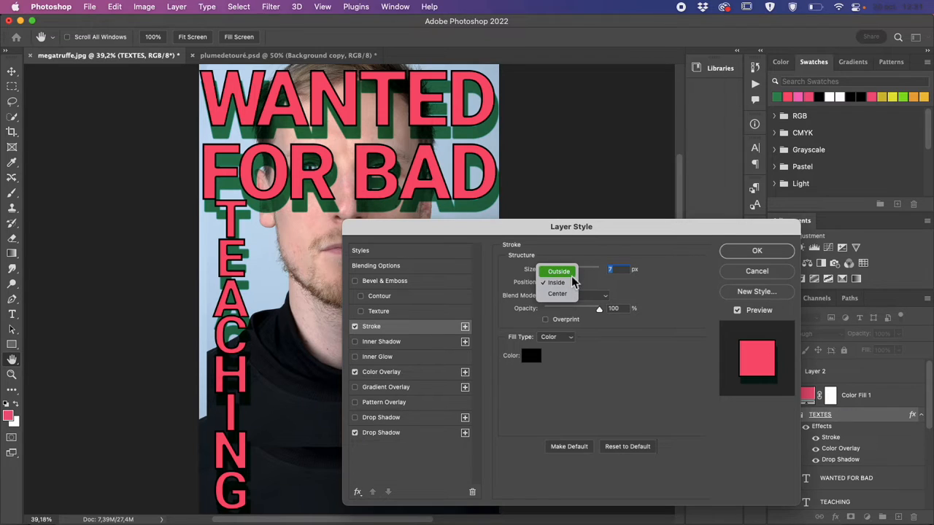
left_click(572, 276)
left_click(571, 282)
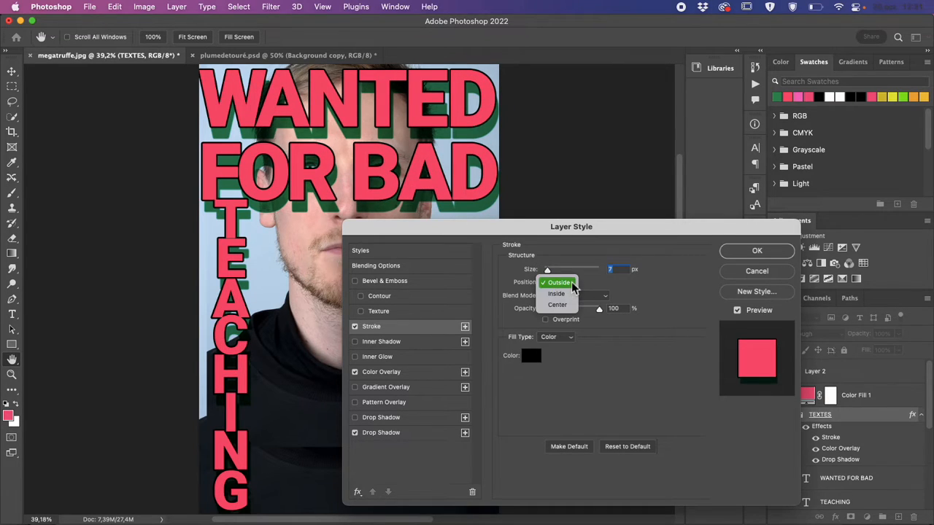
left_click(570, 309)
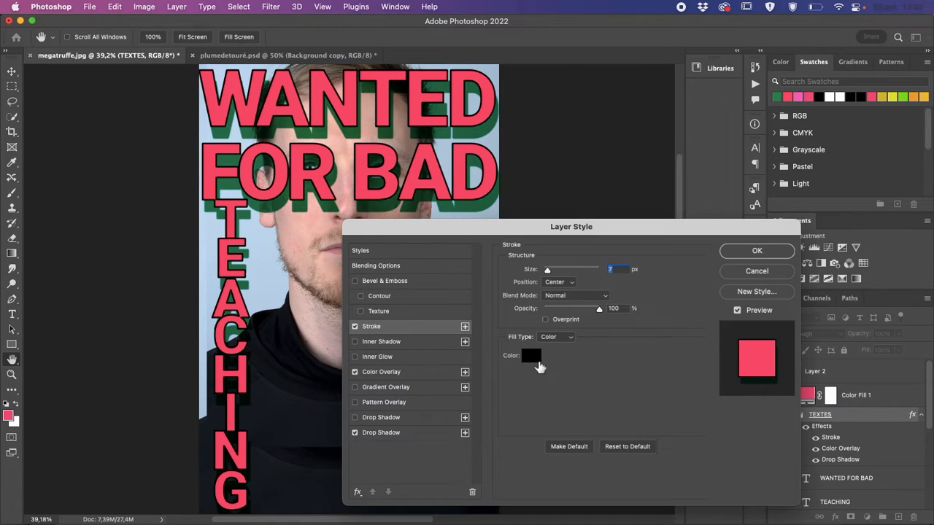
Set the Stroke colour to white #ffffff and enable Overprint.
left_click(531, 355)
left_click_drag(574, 145, 533, 97)
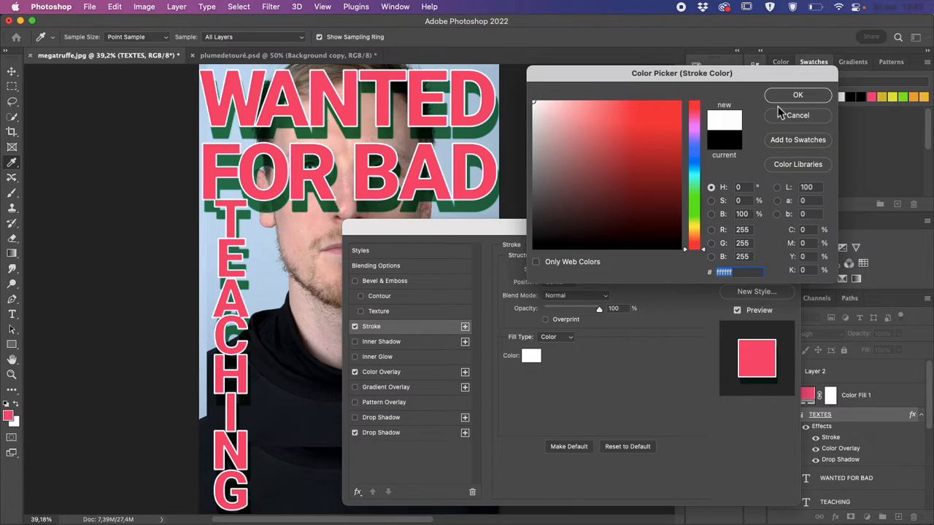
left_click(796, 96)
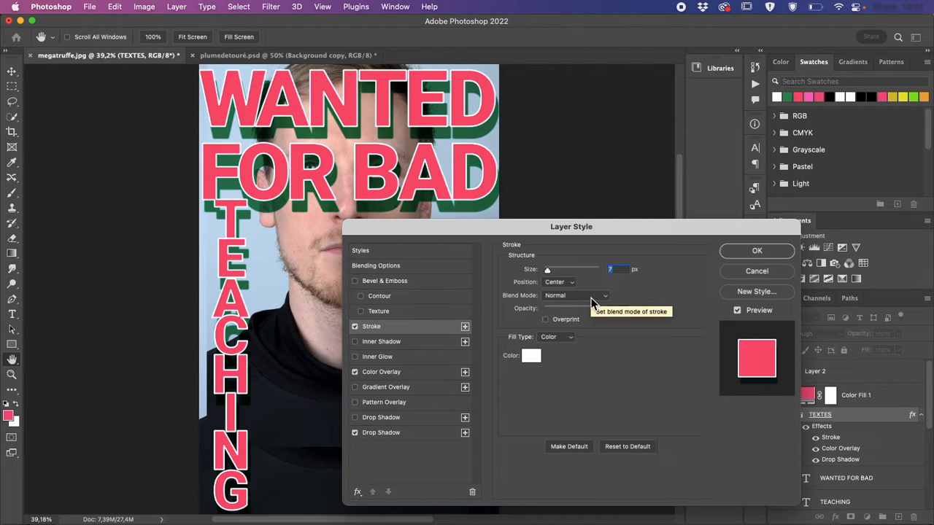
left_click(546, 321)
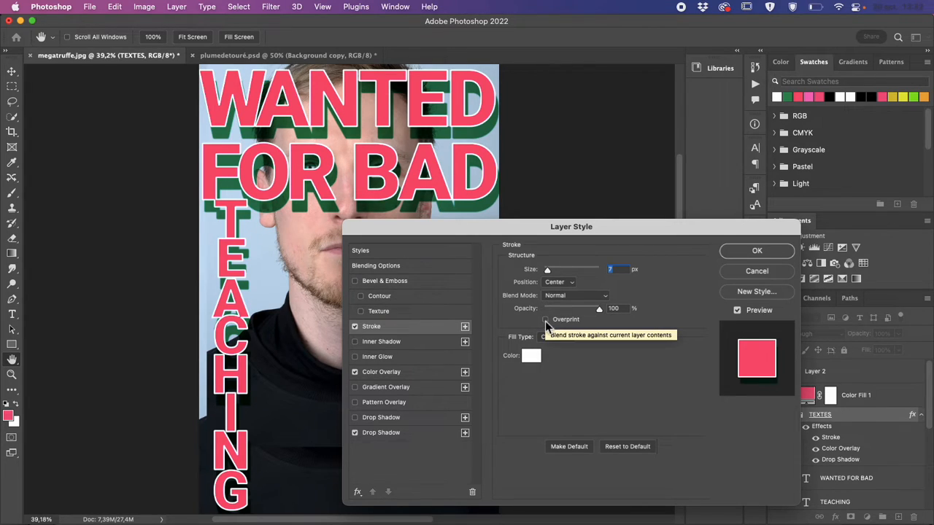
left_click(545, 321)
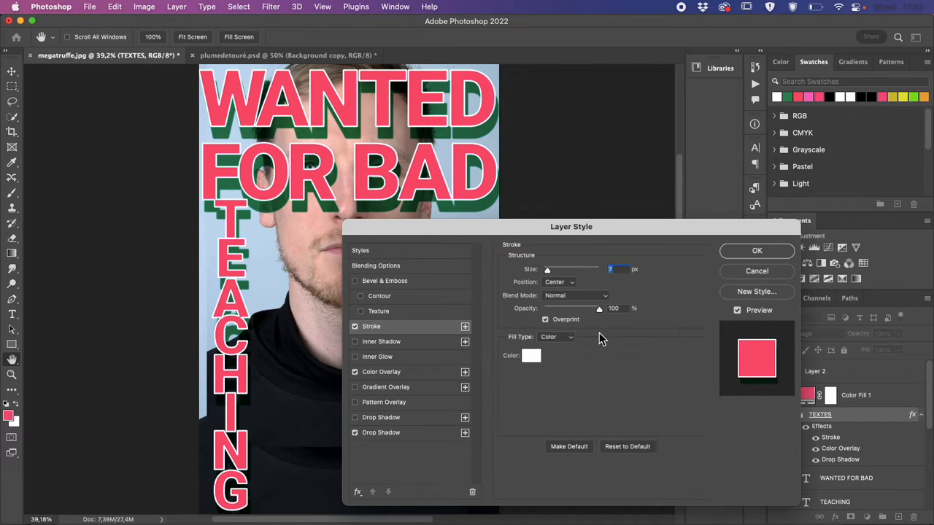
left_click(563, 337)
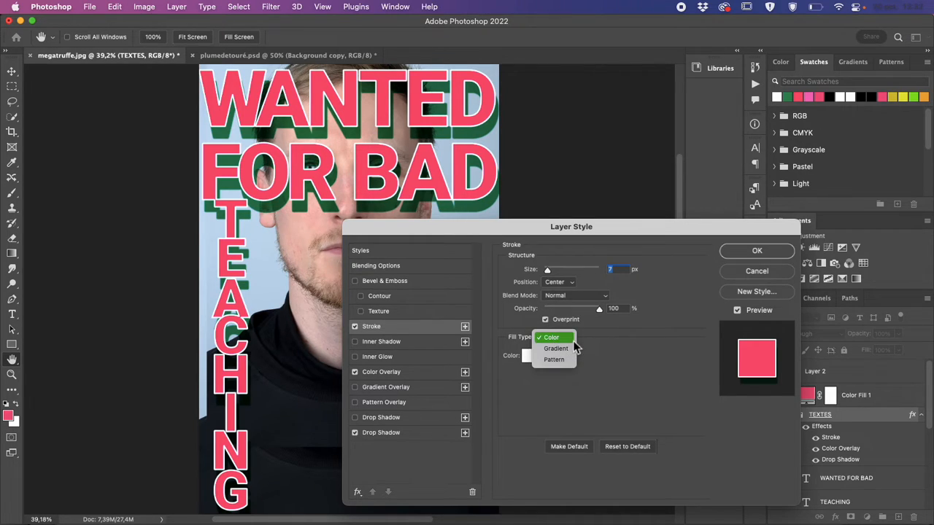
left_click(575, 338)
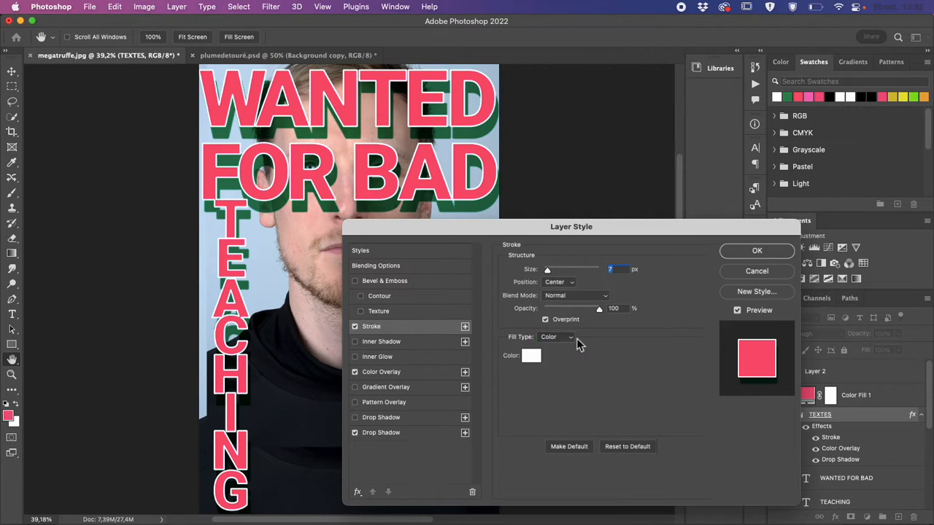
left_click(576, 337)
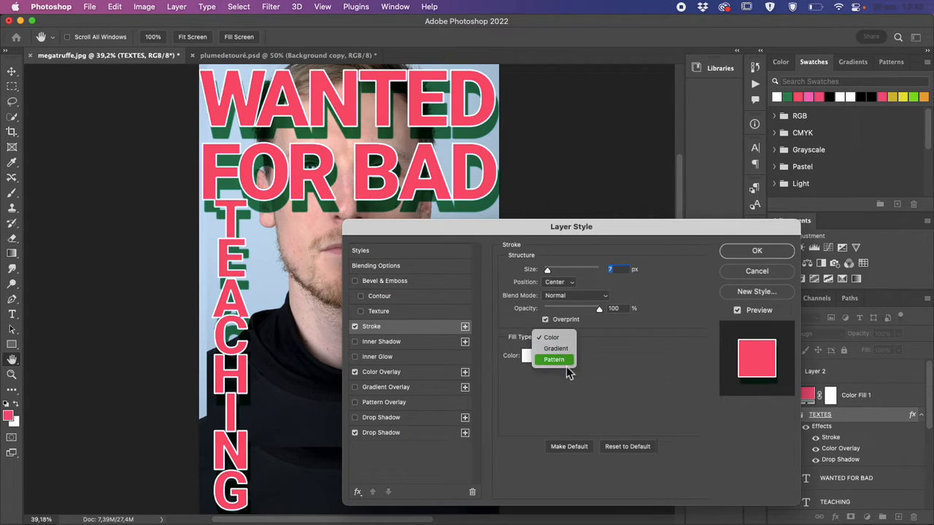
left_click(592, 350)
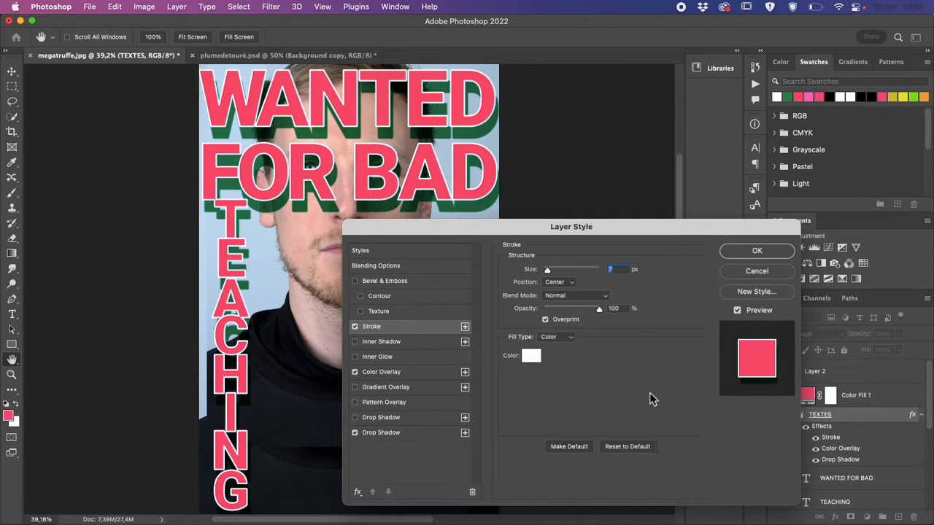
Set the green Drop Shadow's distance to 34 px and its angle to 138°.
left_click(386, 432)
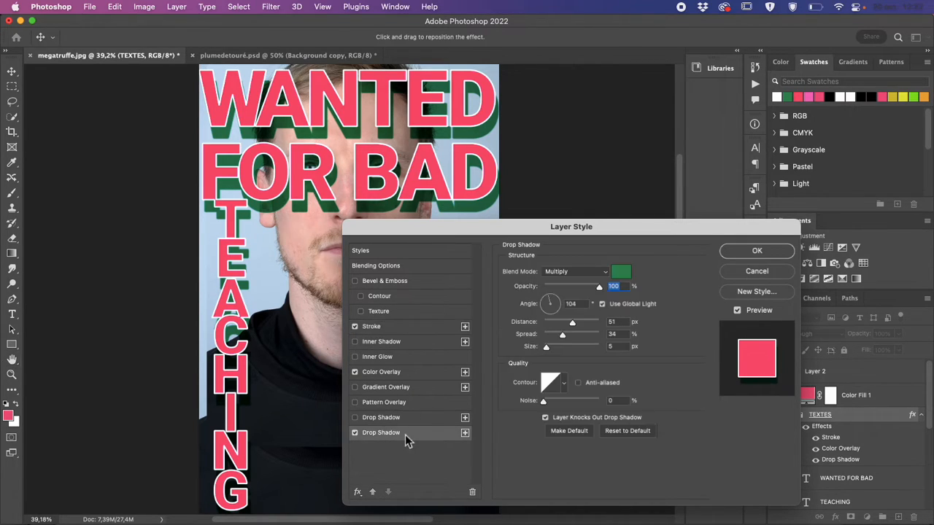
left_click_drag(573, 325, 567, 326)
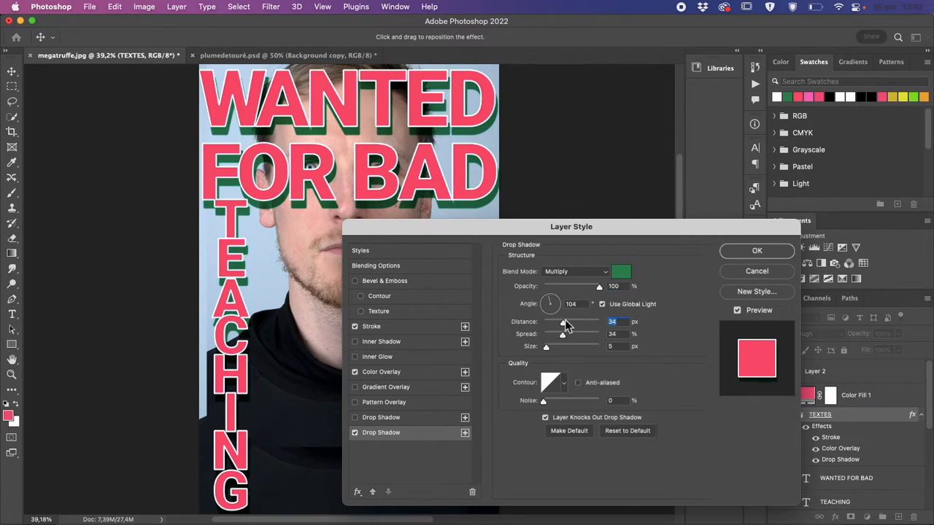
left_click_drag(552, 305, 508, 301)
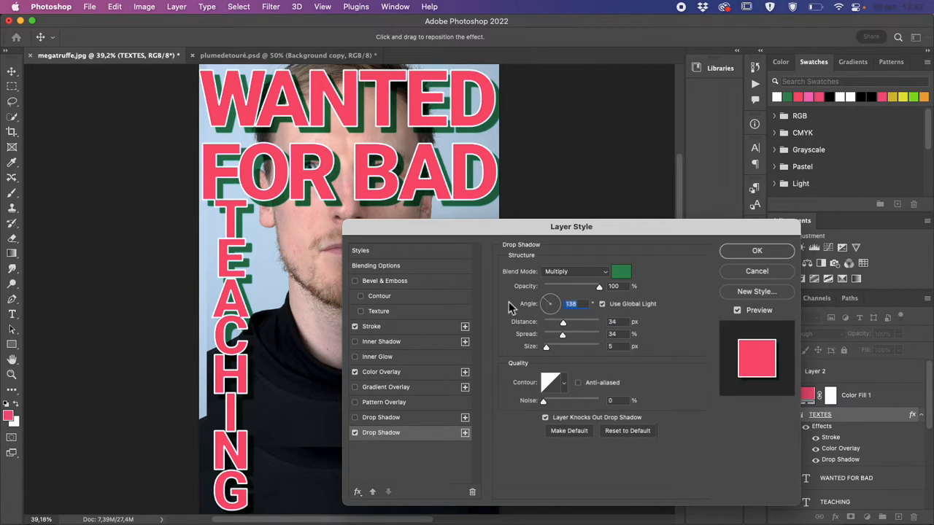
mouse_move(278, 204)
left_mouse_down()
mouse_move(277, 213)
mouse_move(282, 196)
mouse_move(239, 215)
mouse_move(242, 223)
left_mouse_up()
Save the TEXTES group's effects as a new style named "styles que j'aime bien 1", check it among the saved styles, and apply the layer style.
left_click(755, 292)
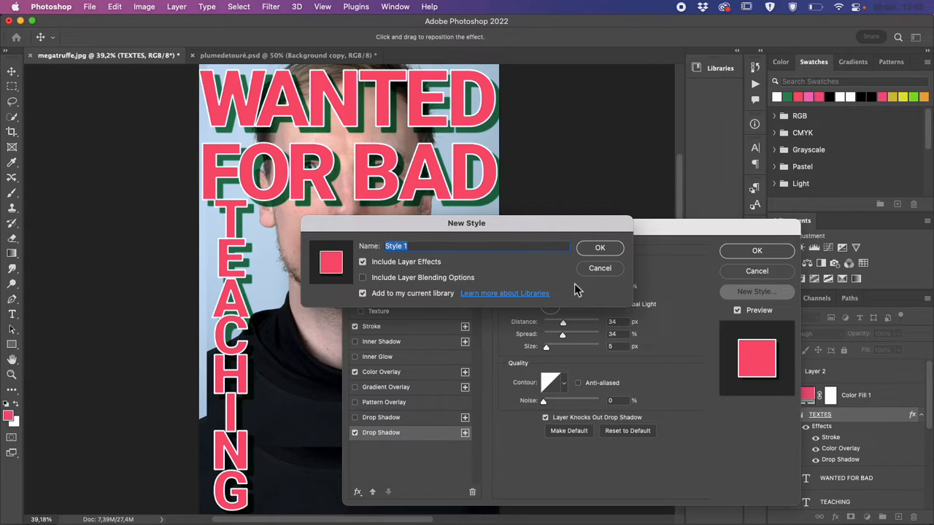
type("styles que j'aime bien 1")
left_click(599, 249)
left_click(394, 254)
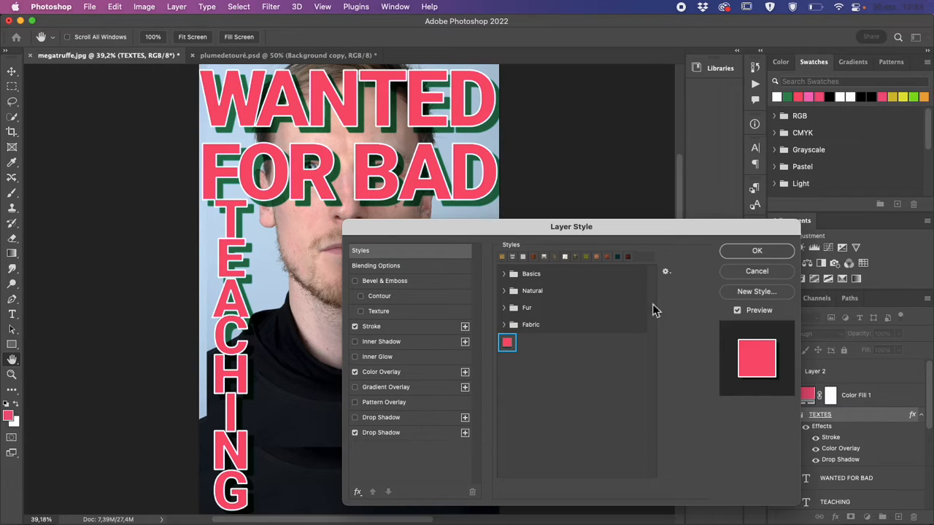
left_click(771, 252)
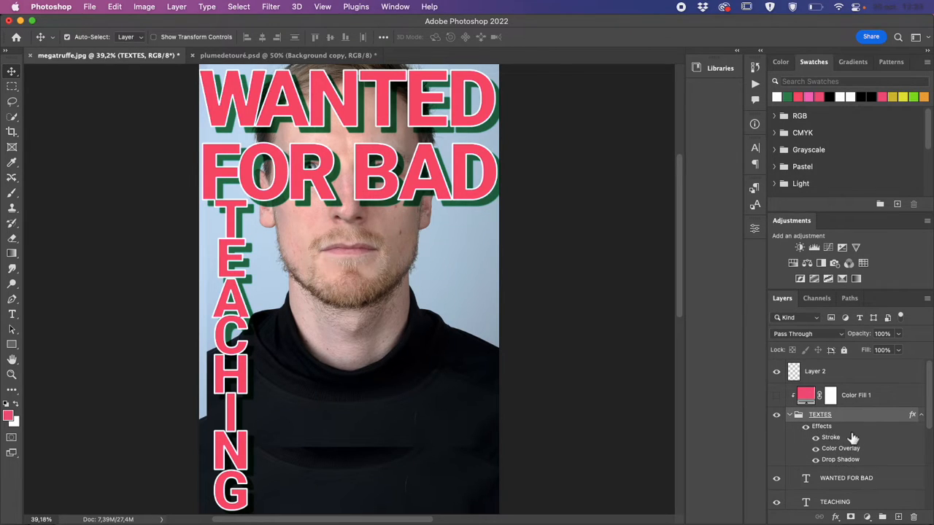
Compare the TEXTES group with and without all its effects, then without the Drop Shadow, Color Overlay and Stroke individually.
left_click(806, 428)
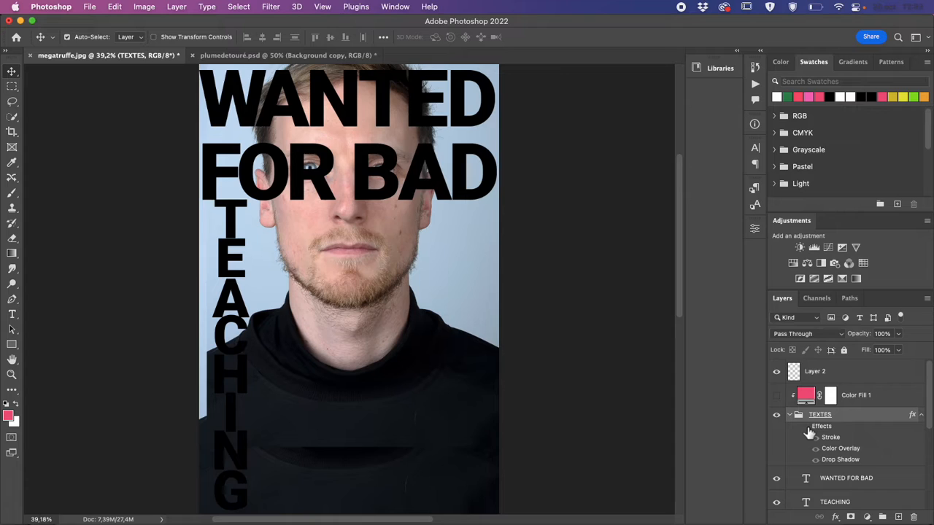
left_click(805, 426)
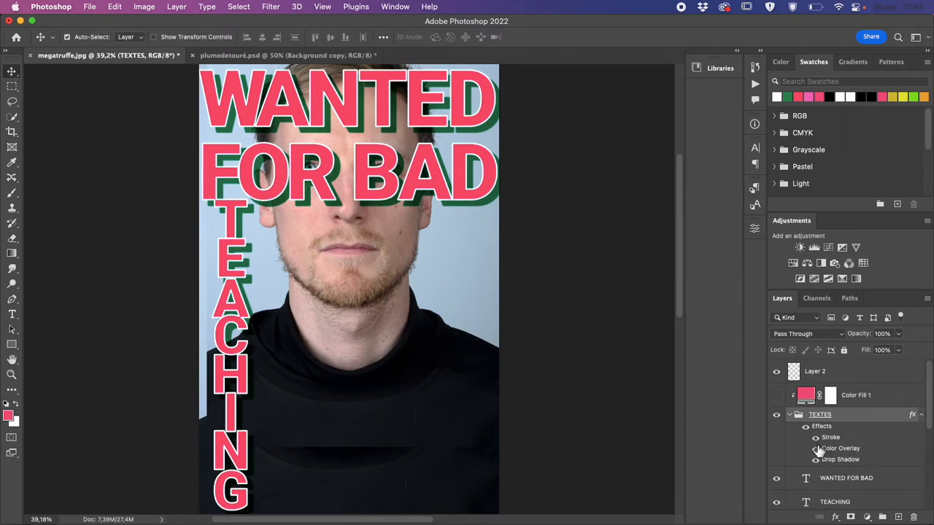
left_click(816, 460)
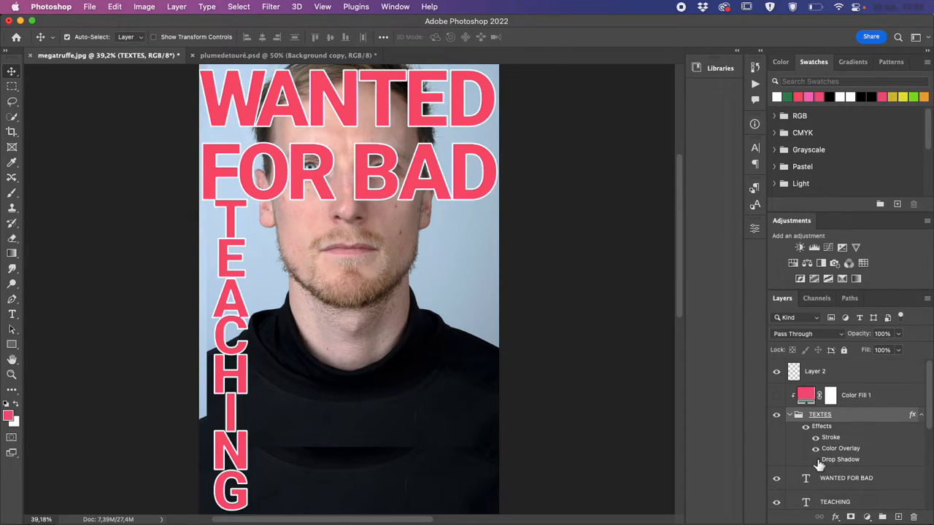
left_click(816, 459)
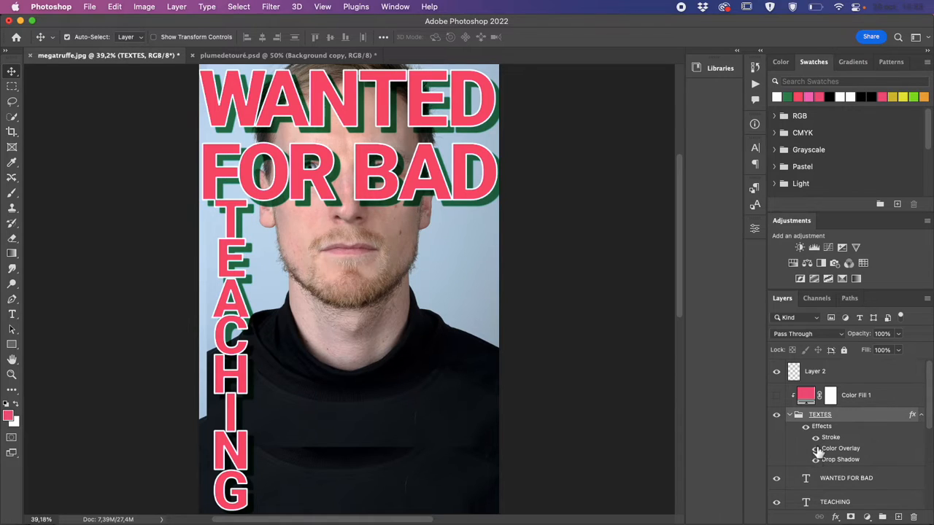
left_click(816, 448)
left_click(816, 449)
left_click(815, 438)
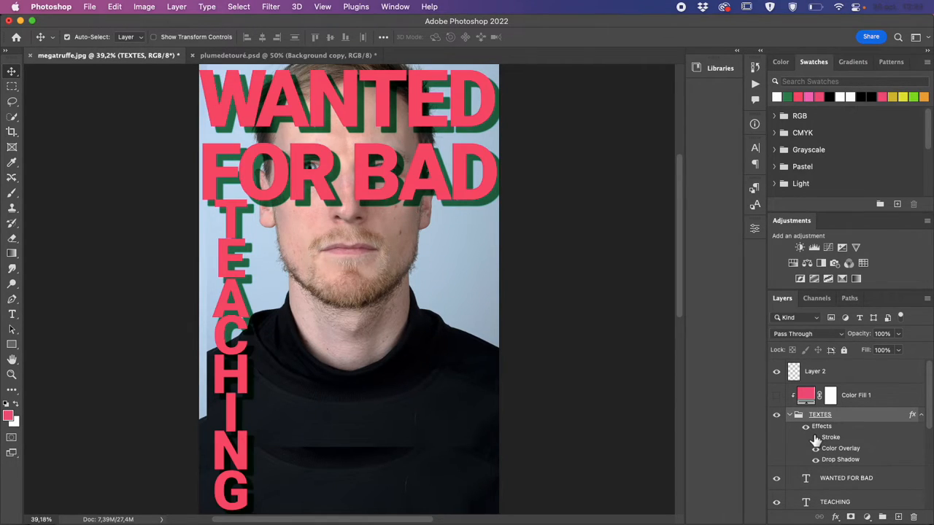
left_click(815, 439)
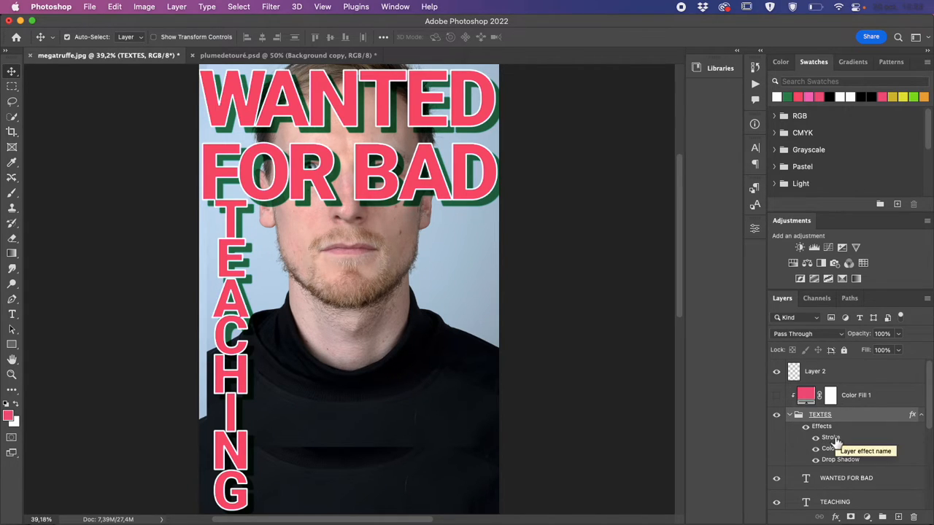
Add a second Stroke effect with its default settings to the TEXTES group, apply it, and hide that new Stroke.
double_click(863, 416)
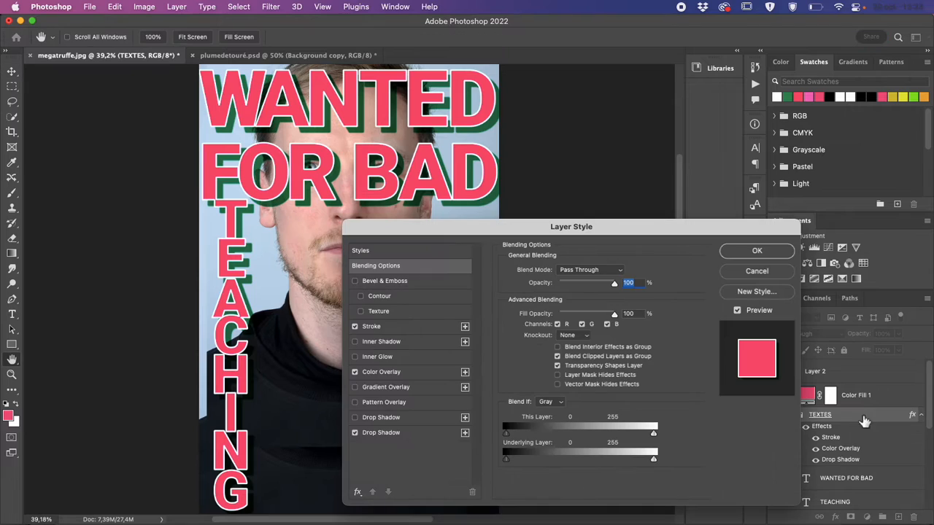
left_click(357, 491)
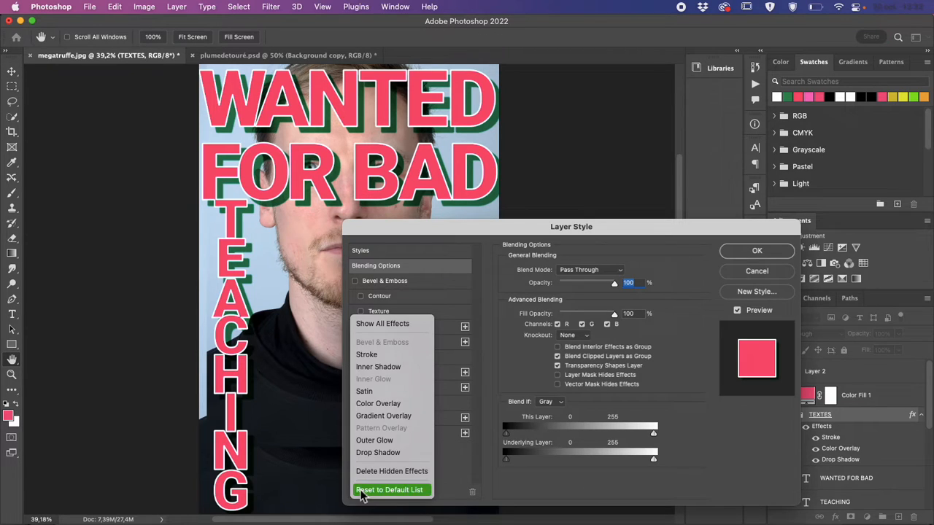
left_click(383, 355)
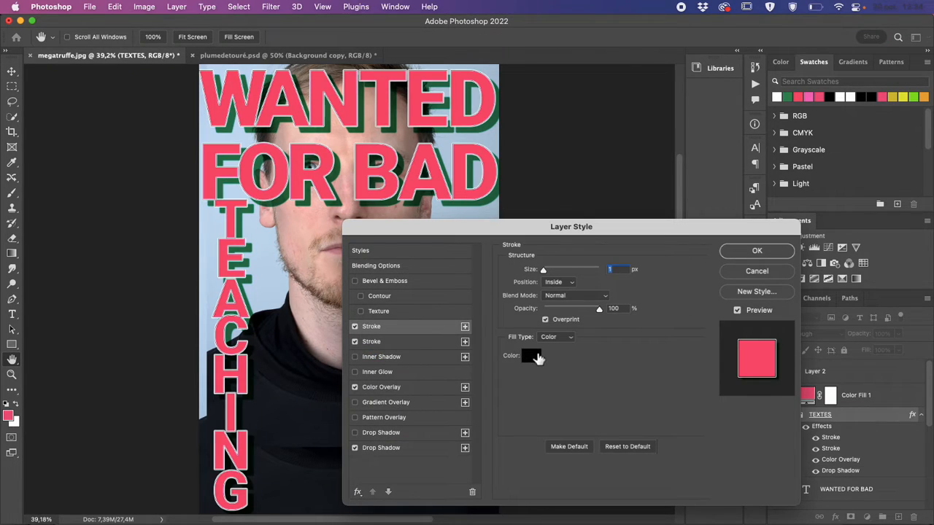
left_click(755, 251)
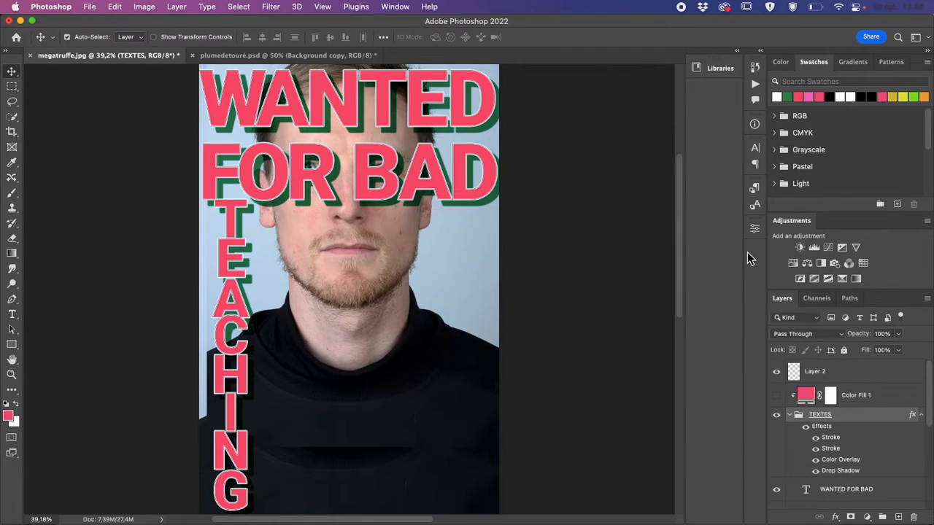
left_click(815, 449)
left_click(816, 437)
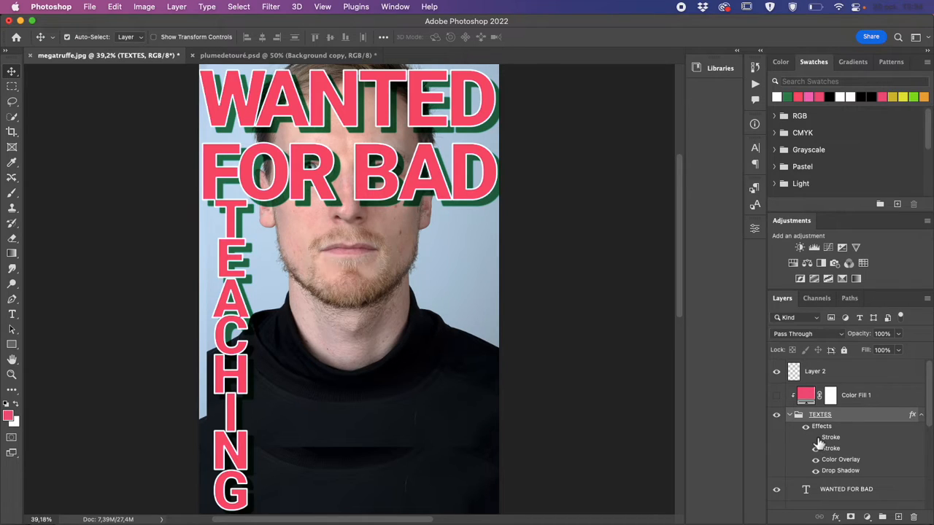
Add a third Stroke to the TEXTES group in red #b81515 at 16 px, then disable it and apply the layer style.
double_click(865, 424)
left_click(357, 491)
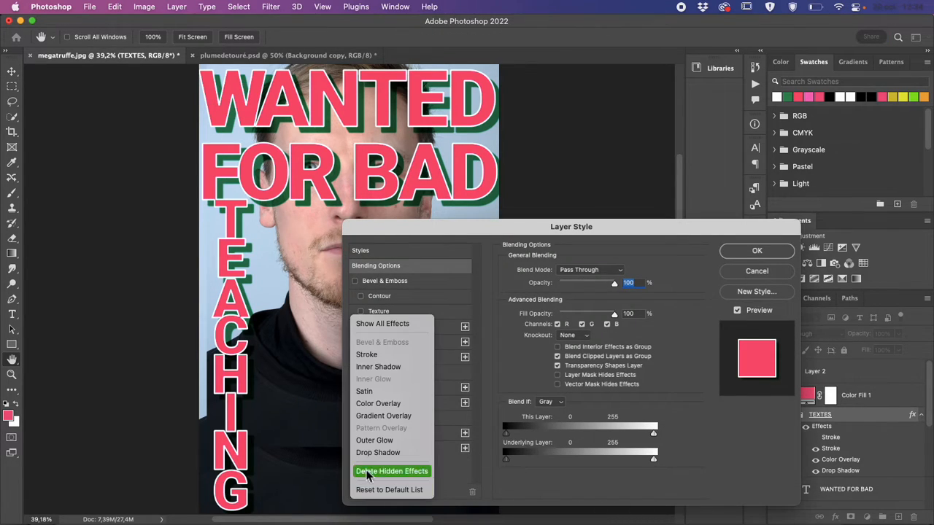
left_click(384, 357)
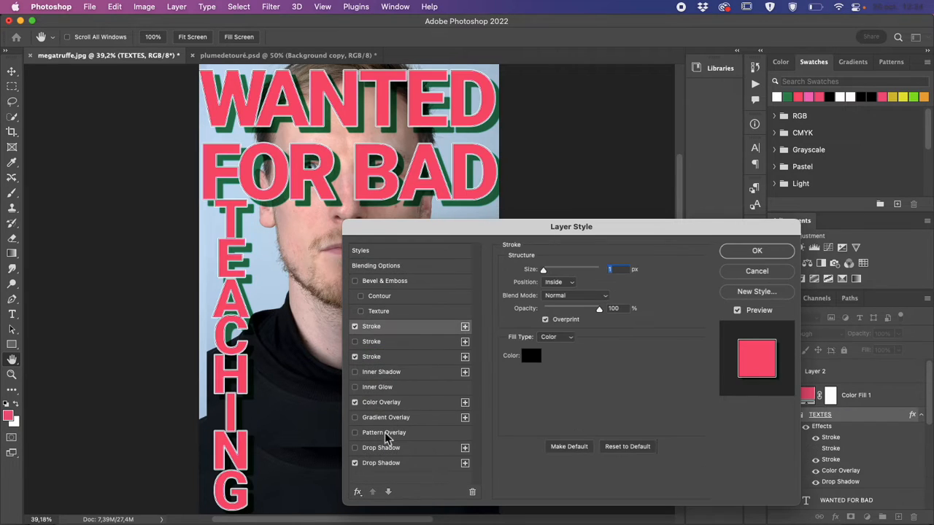
left_click(532, 356)
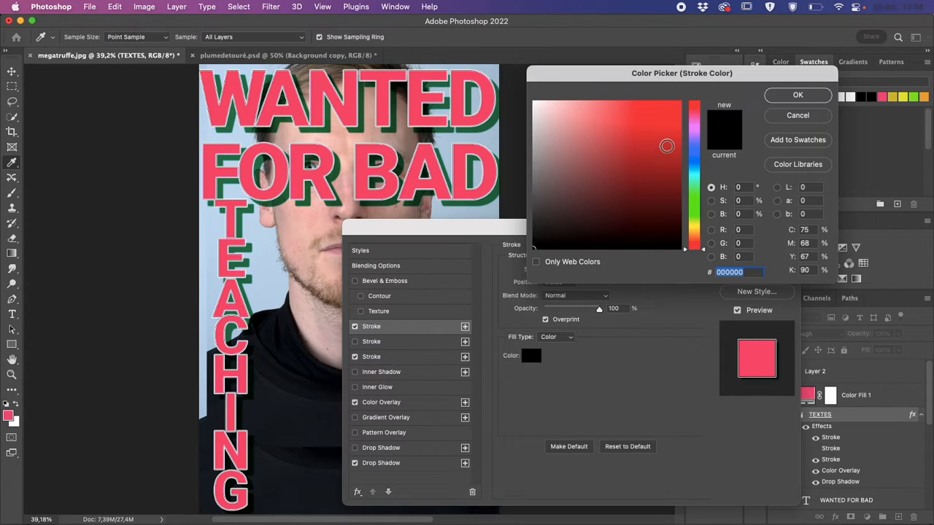
left_click(666, 146)
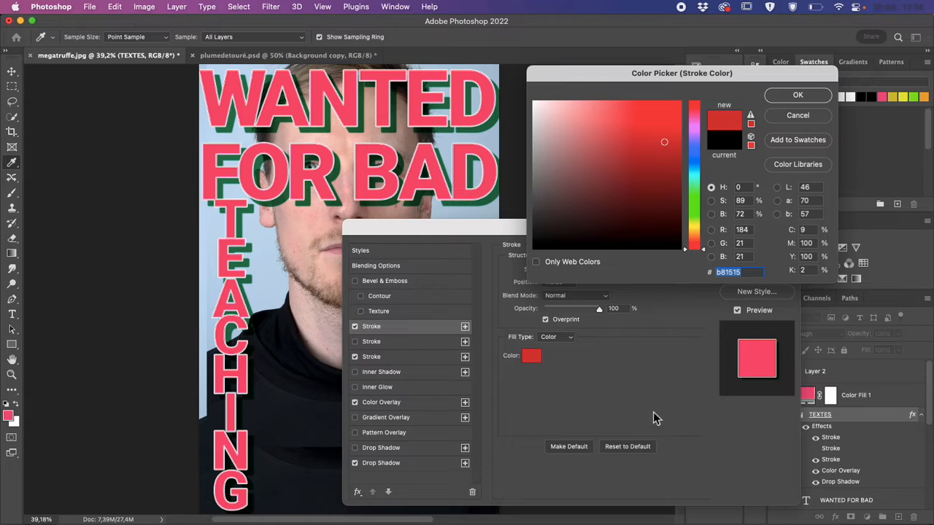
left_click(780, 97)
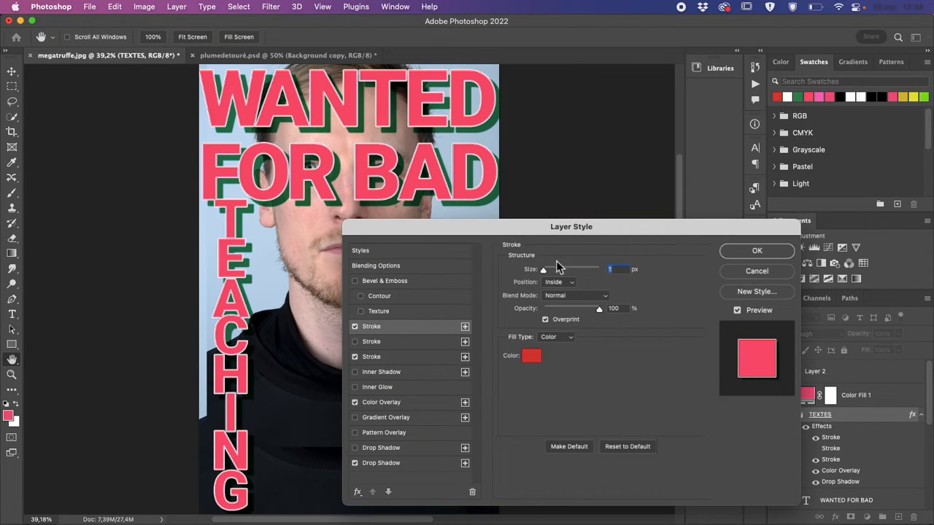
left_click_drag(546, 269, 552, 271)
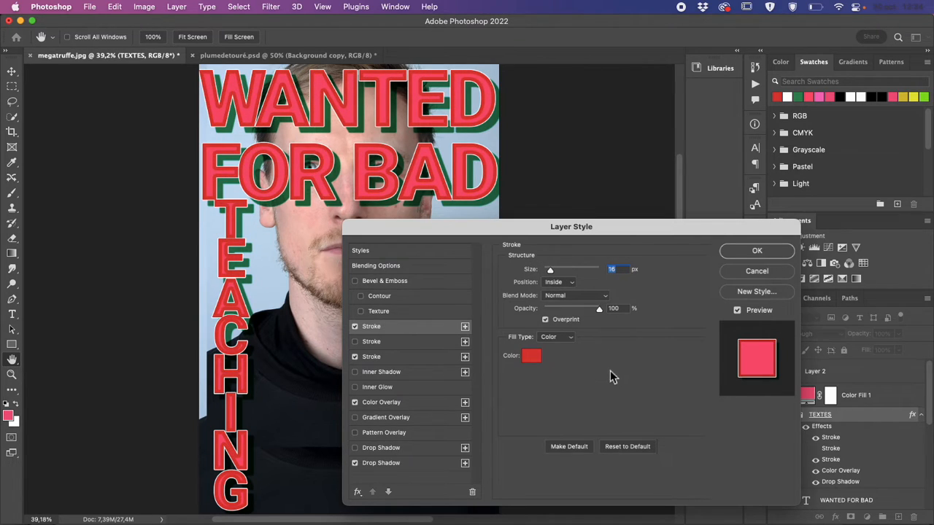
left_click(355, 327)
left_click(757, 250)
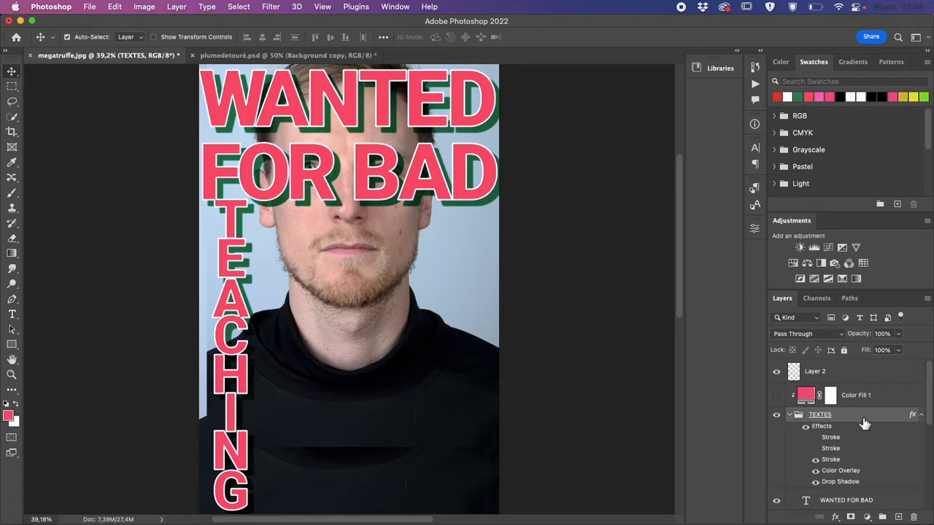
Compare the poster text with all of the TEXTES group's effects hidden and shown.
left_click(806, 429)
left_click(807, 429)
left_click(806, 429)
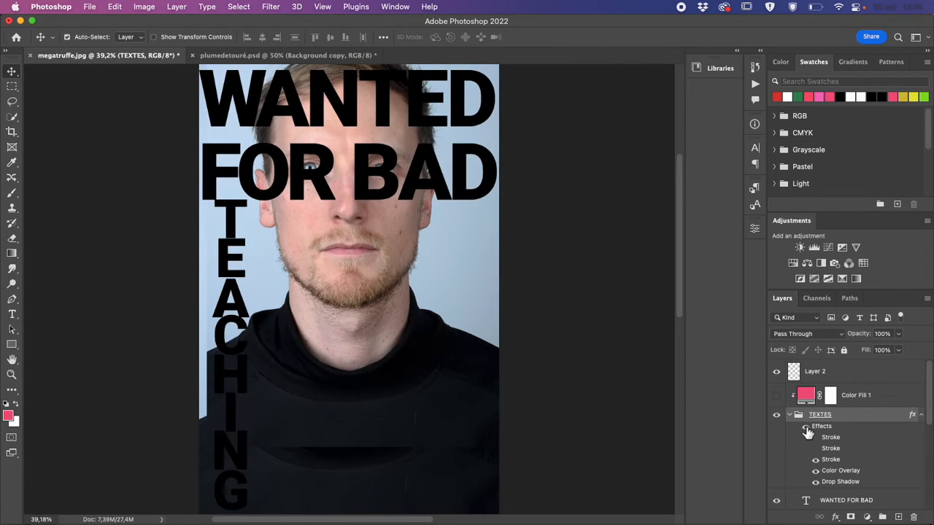
left_click(806, 429)
left_click(807, 429)
left_click(807, 429)
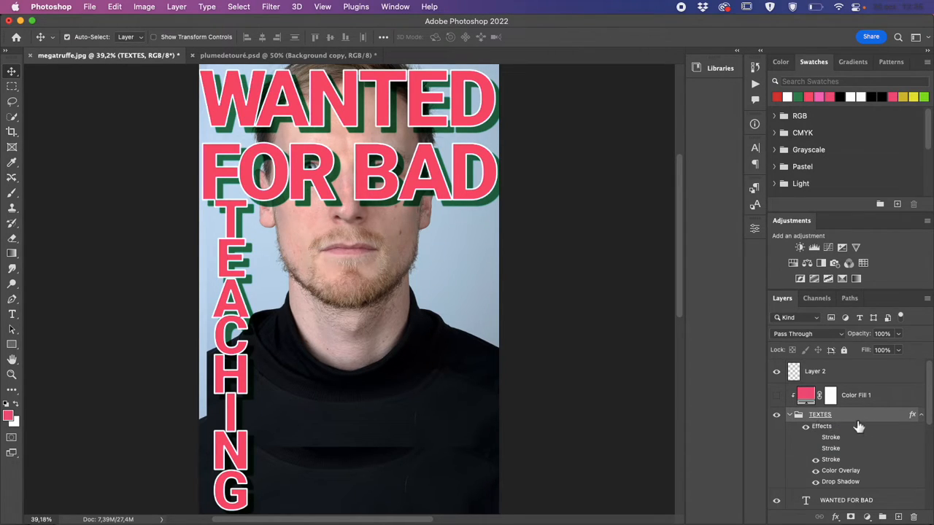
Compare the Color Fill 1 layer with the TEXTES group's Color Overlay by toggling their visibility, leaving only the Color Overlay shown.
left_click(777, 399)
left_click(775, 398)
left_click(776, 397)
left_click(776, 397)
left_click(776, 397)
left_click(819, 472)
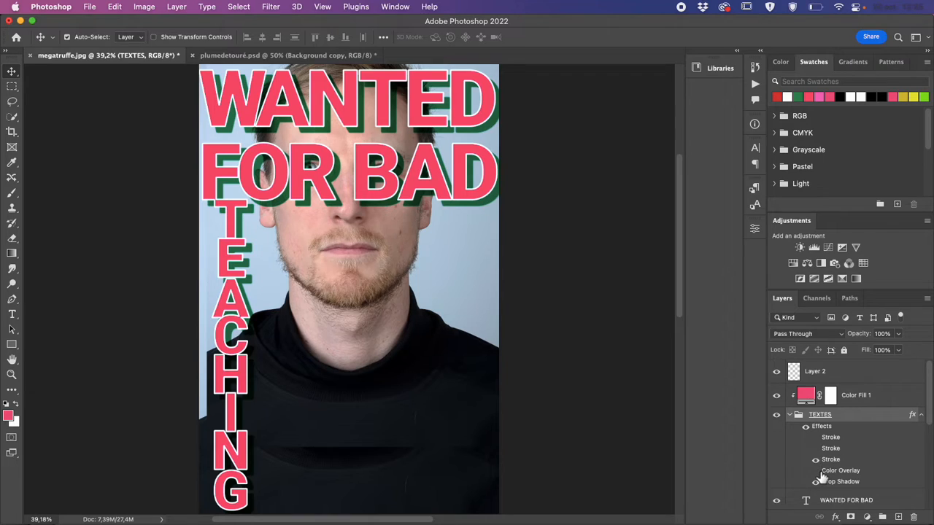
left_click(777, 397)
left_click(776, 398)
left_click(777, 397)
left_click(815, 470)
Show the red Stroke on the TEXTES group and briefly toggle the visibility of the second Stroke.
left_click(816, 448)
left_click(815, 438)
left_click(816, 448)
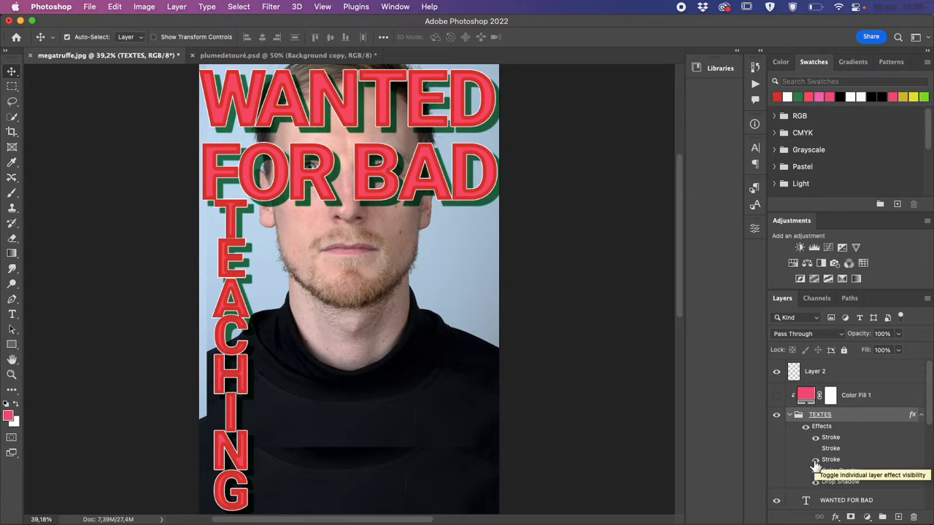
Disable the Color Overlay, Drop Shadow and both active Stroke effects in the TEXTES group's layer style.
double_click(868, 417)
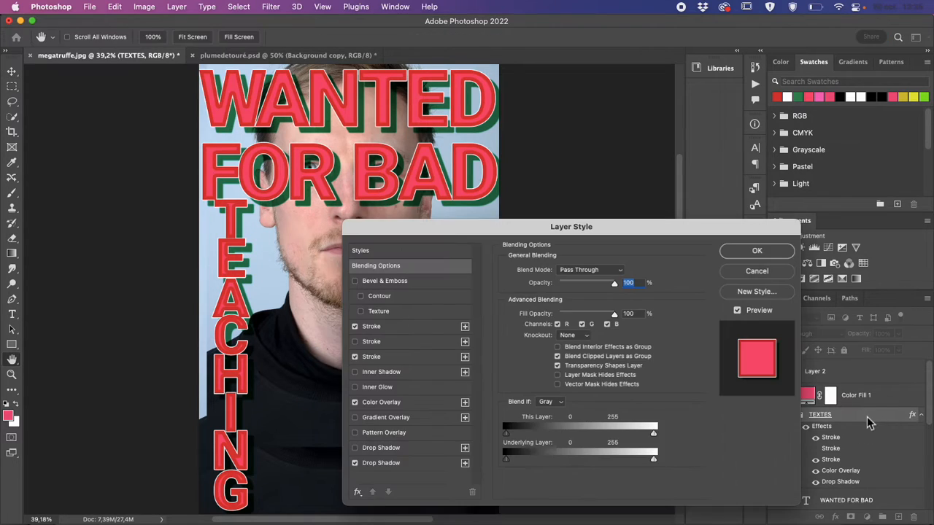
left_click(355, 403)
left_click(355, 463)
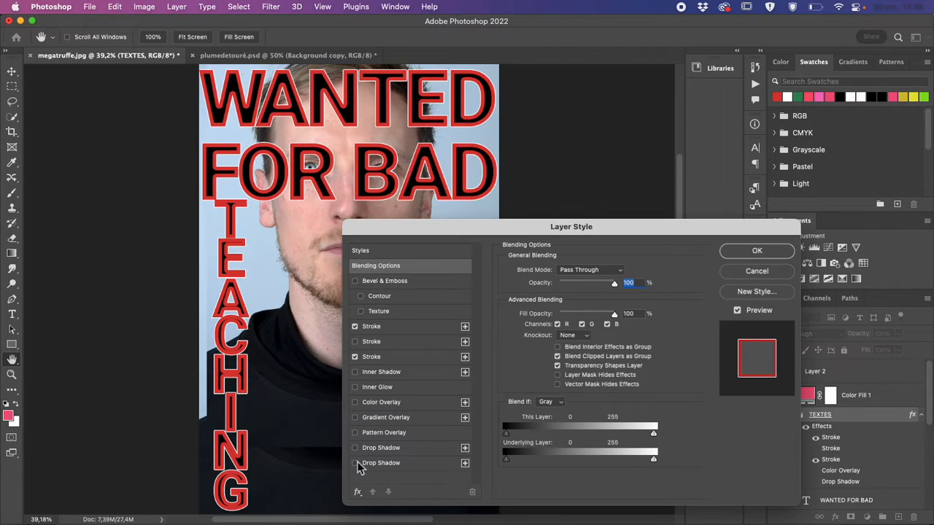
left_click(355, 356)
left_click(355, 326)
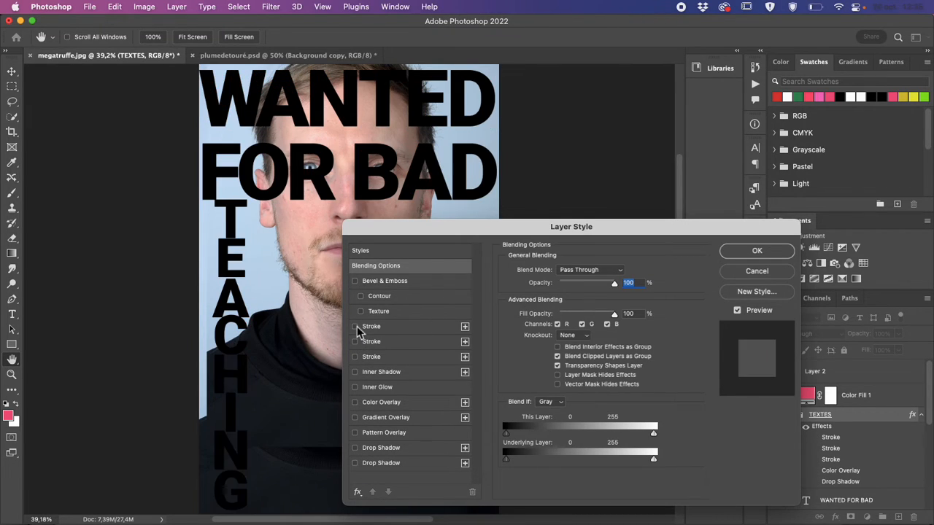
Enable Bevel & Emboss on the TEXTES group, try the Outer Bevel style, and re-enable the Color Overlay.
left_click(409, 281)
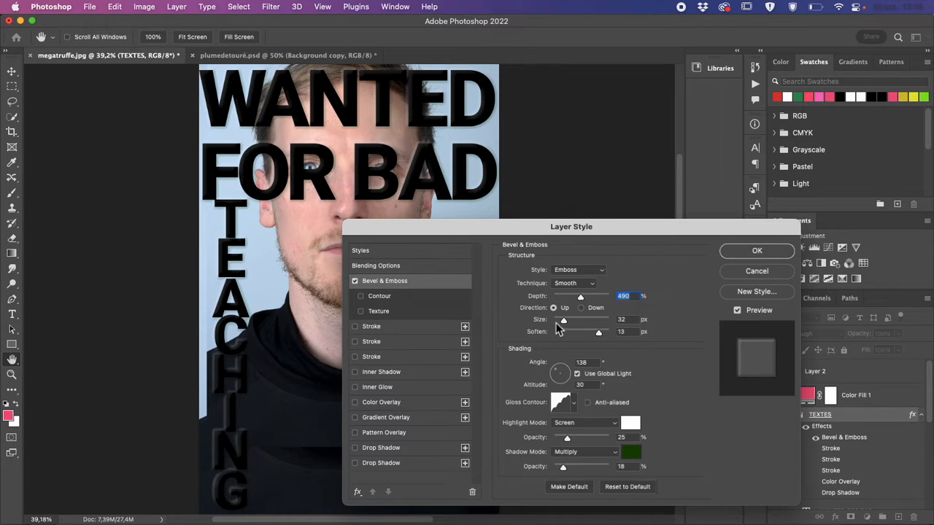
left_click(601, 270)
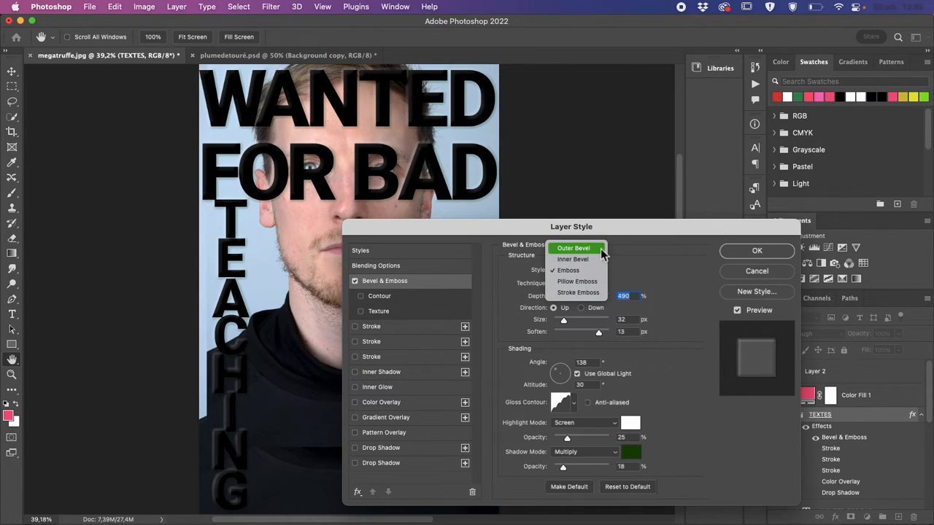
left_click(600, 248)
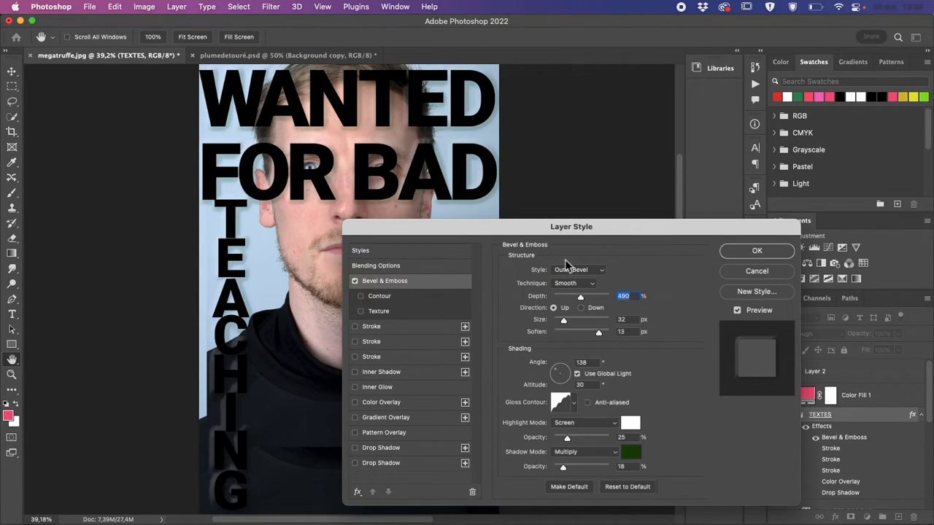
left_click(356, 403)
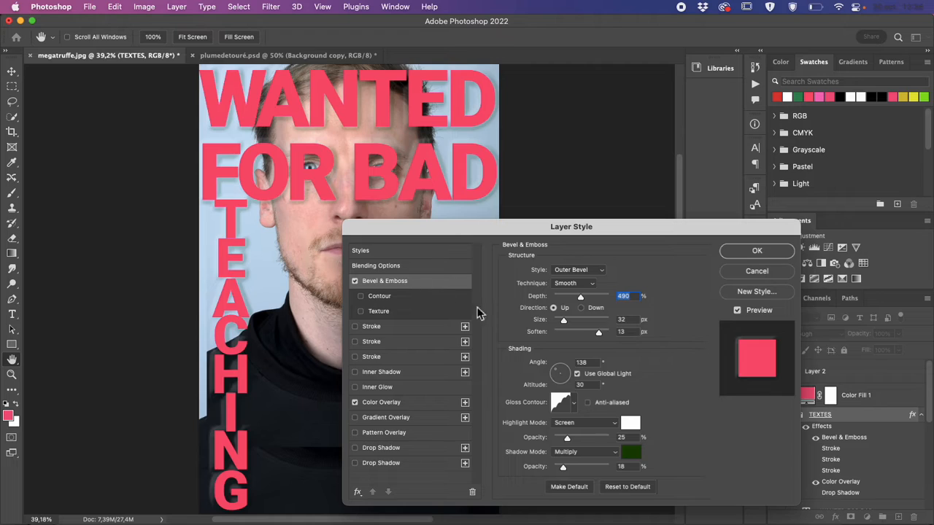
Set the bevel style to Emboss with a depth of 761% and a size of 87 px.
left_click(593, 271)
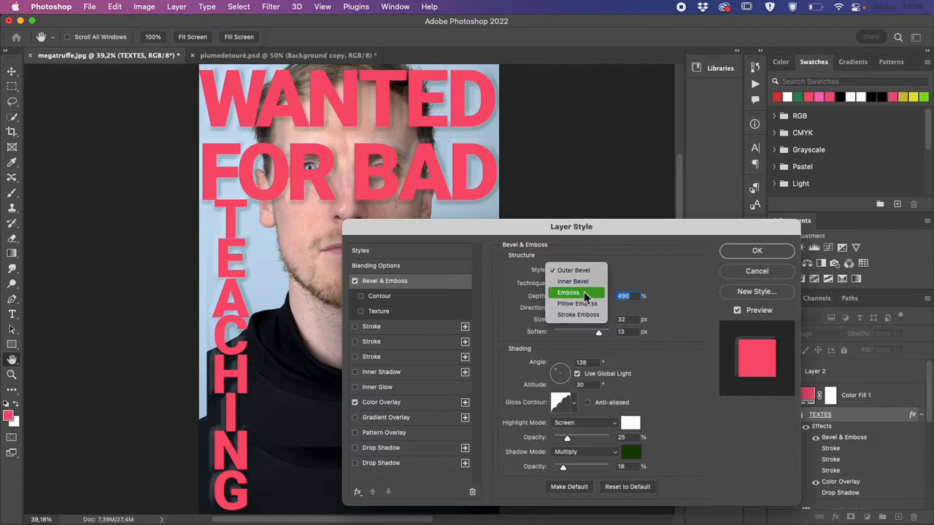
left_click(582, 293)
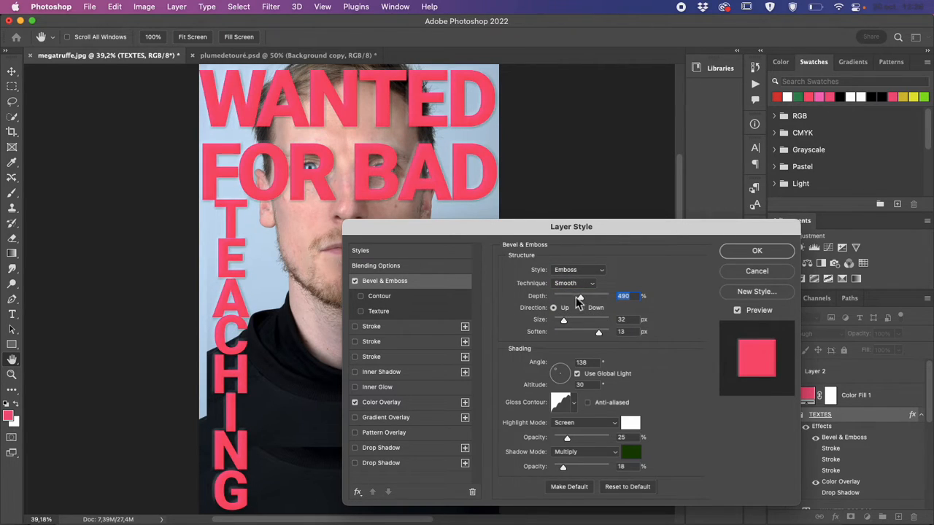
left_click_drag(589, 298, 573, 323)
left_click_drag(581, 323, 574, 321)
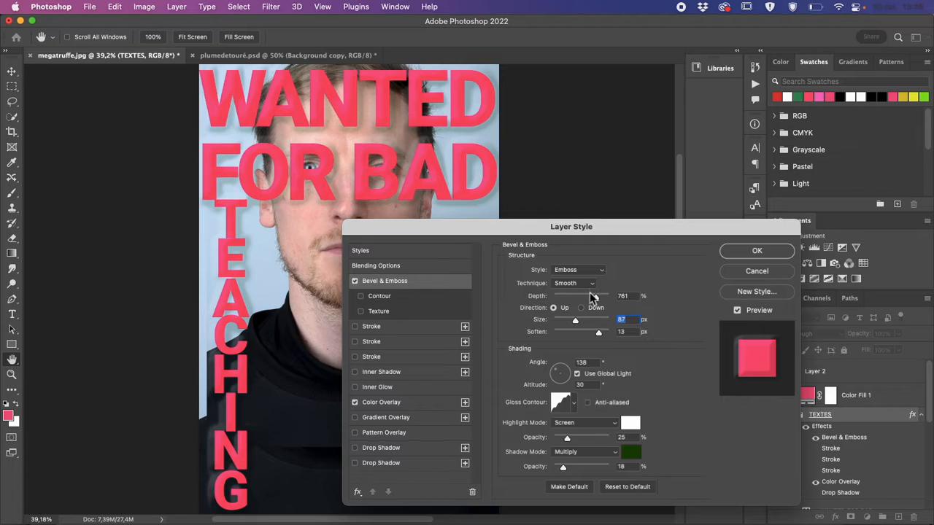
Set the bevel depth to 188%, size to 128 px and soften to 8 px, briefly trying the Down direction.
left_click_drag(595, 297, 564, 298)
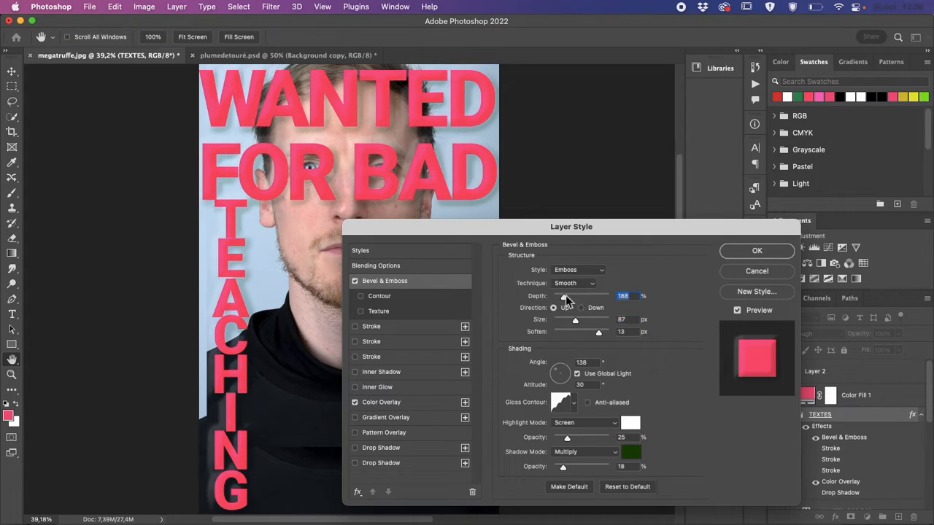
left_click(583, 307)
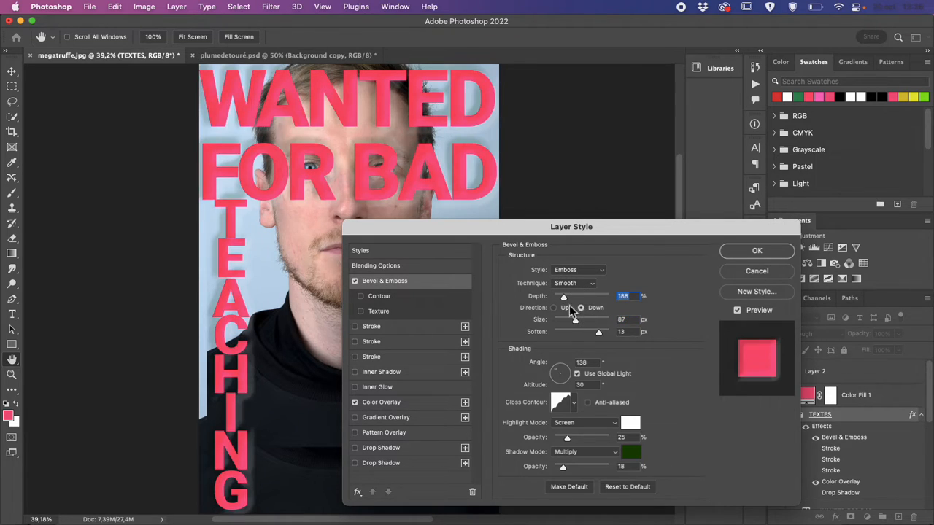
left_click(555, 308)
left_click_drag(575, 321, 585, 321)
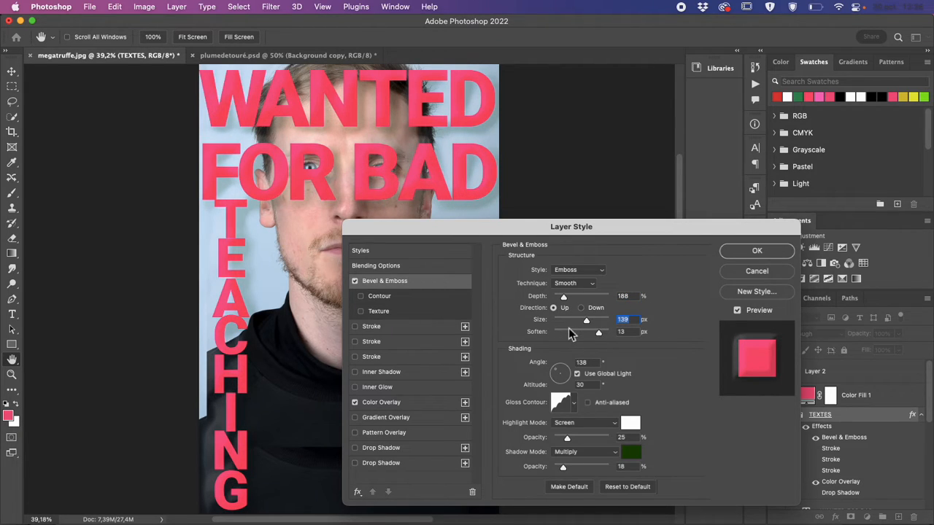
mouse_move(598, 332)
left_mouse_down()
mouse_move(583, 333)
mouse_move(617, 340)
mouse_move(583, 337)
mouse_move(595, 321)
mouse_move(587, 324)
left_mouse_up()
Try the Pillow Emboss style, switch to Stroke Emboss and raise the depth to 594%.
left_click(586, 272)
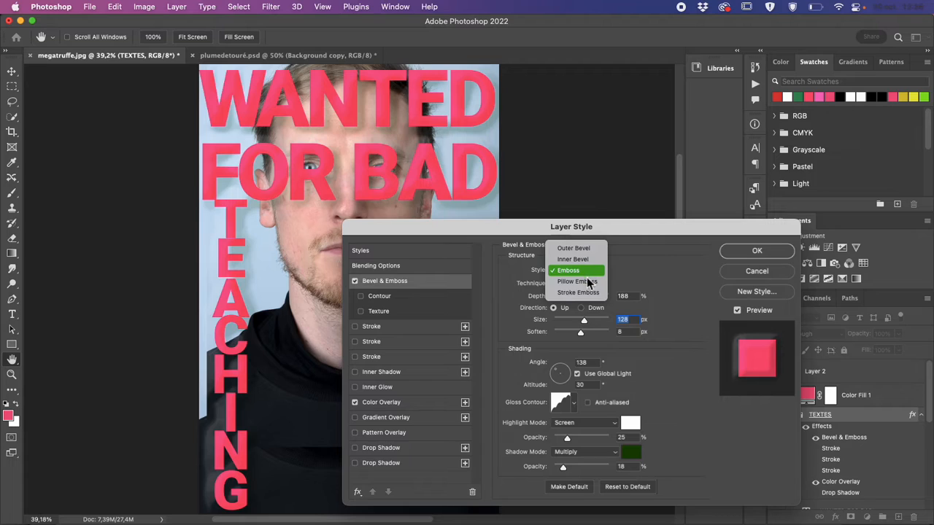
left_click(577, 282)
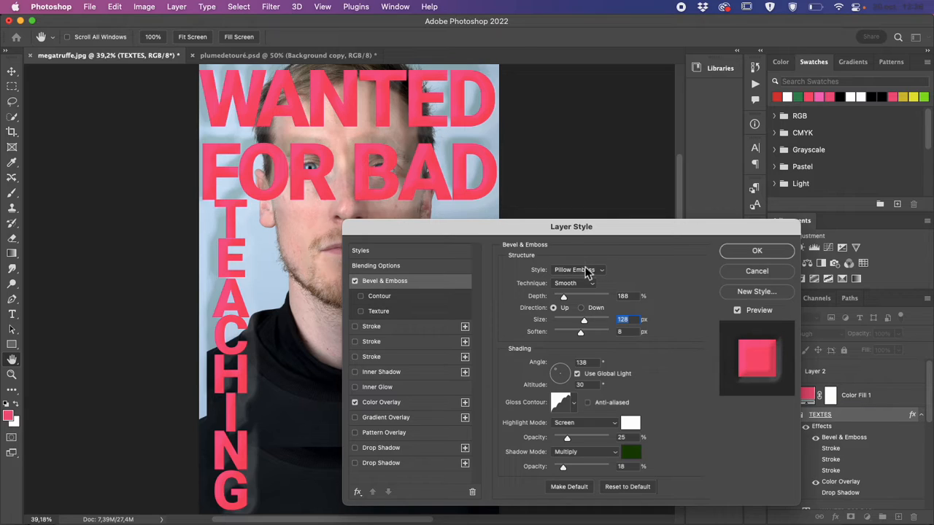
left_click(588, 270)
left_click(588, 283)
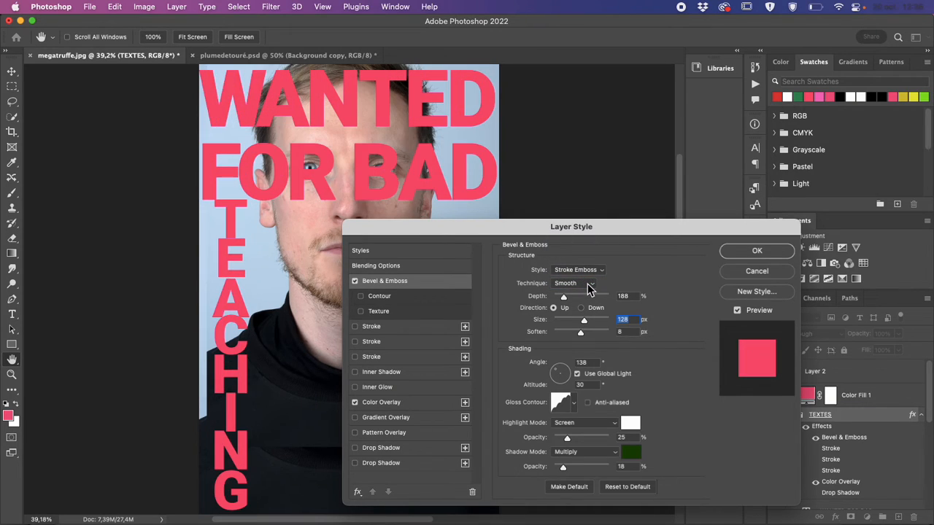
left_click_drag(563, 296, 588, 299)
Preview the Stroke Emboss without the Color Overlay, try the Gradient Overlay, and re-enable the Color Overlay.
left_click(359, 402)
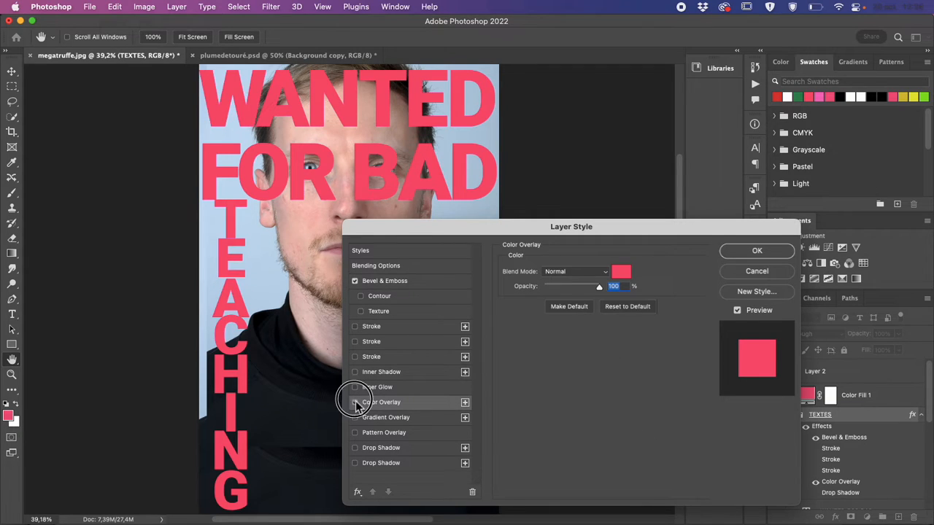
left_click(355, 403)
left_click(422, 283)
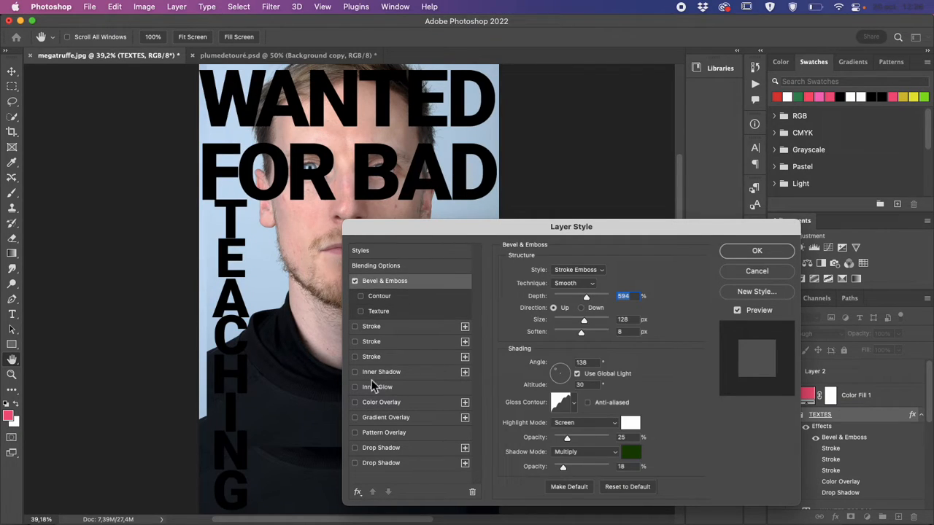
left_click(355, 418)
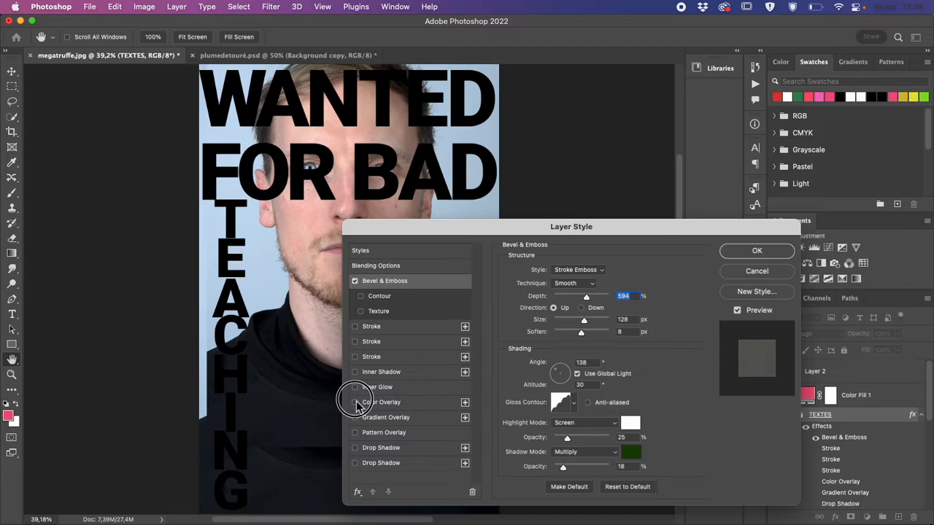
left_click(354, 402)
Switch the bevel style to Outer Bevel with a size of 51 px, soften of 6 px and depth of 261%.
left_click(587, 270)
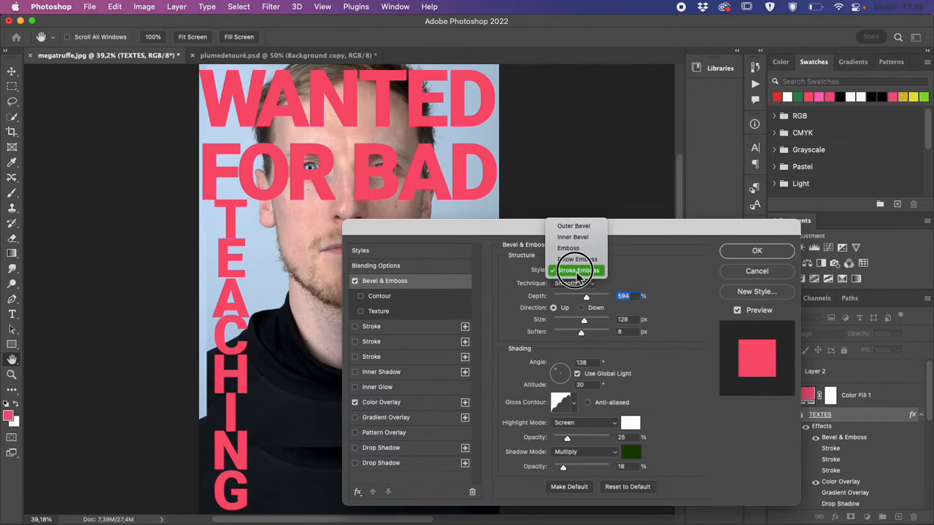
left_click(588, 234)
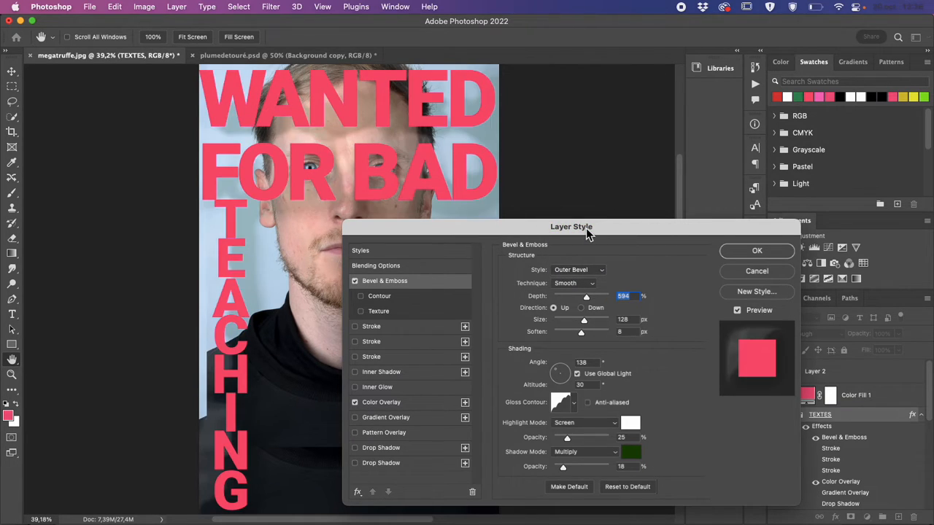
mouse_move(584, 320)
left_mouse_down()
mouse_move(570, 324)
mouse_move(587, 333)
mouse_move(574, 336)
left_mouse_up()
left_click(589, 331)
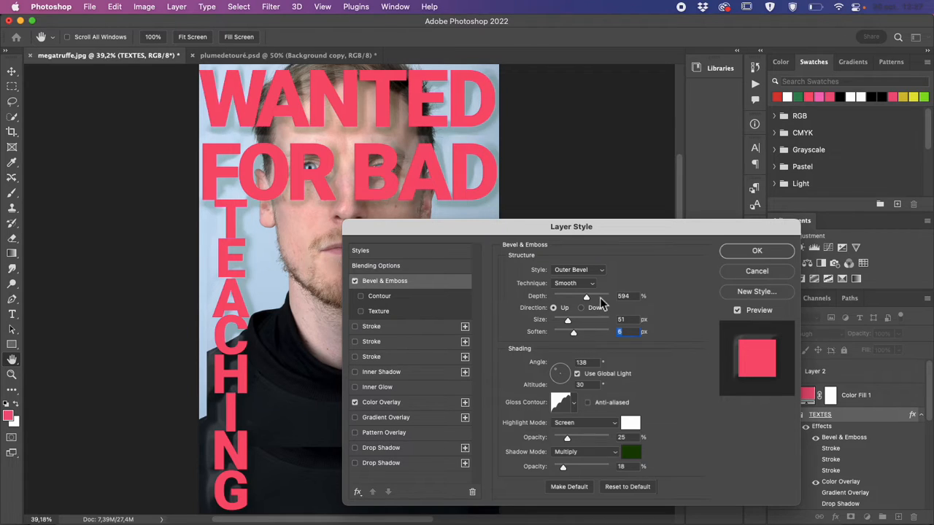
left_click(600, 296)
left_click_drag(578, 296, 568, 297)
Try the Chisel Hard technique, choose Chisel Soft, and set the bevel size to 21 px and soften to 5 px.
left_click(573, 283)
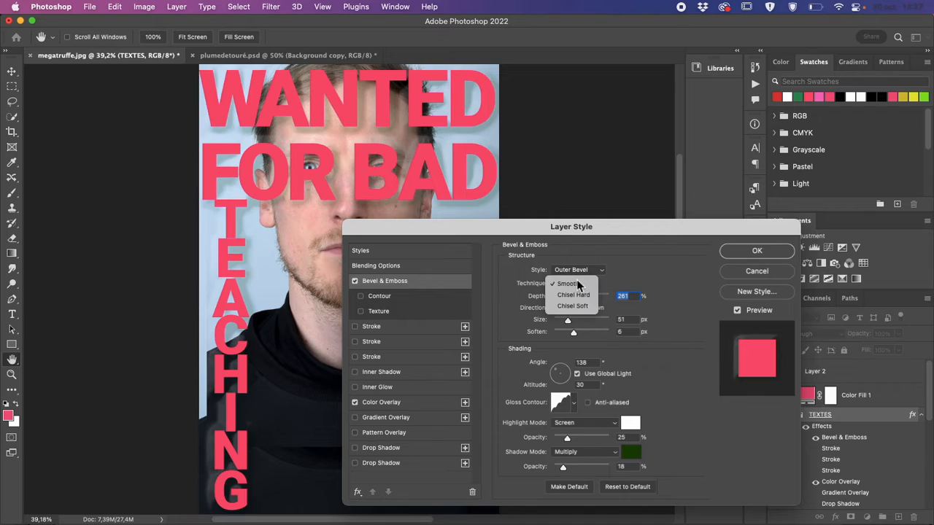
left_click(584, 296)
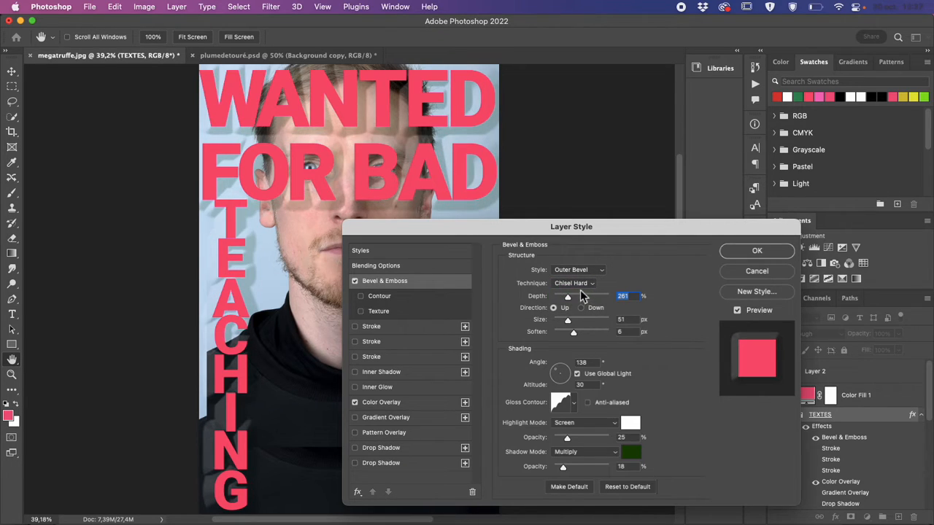
left_click(575, 283)
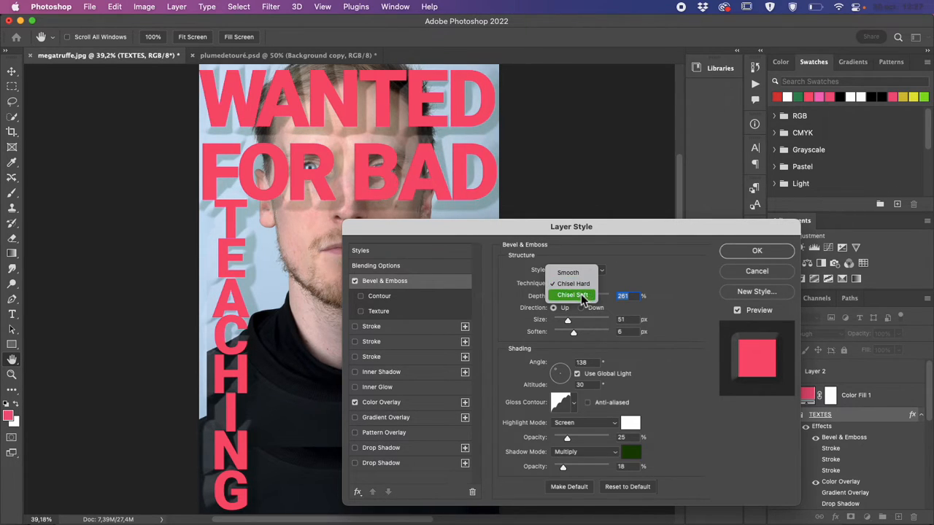
left_click(581, 294)
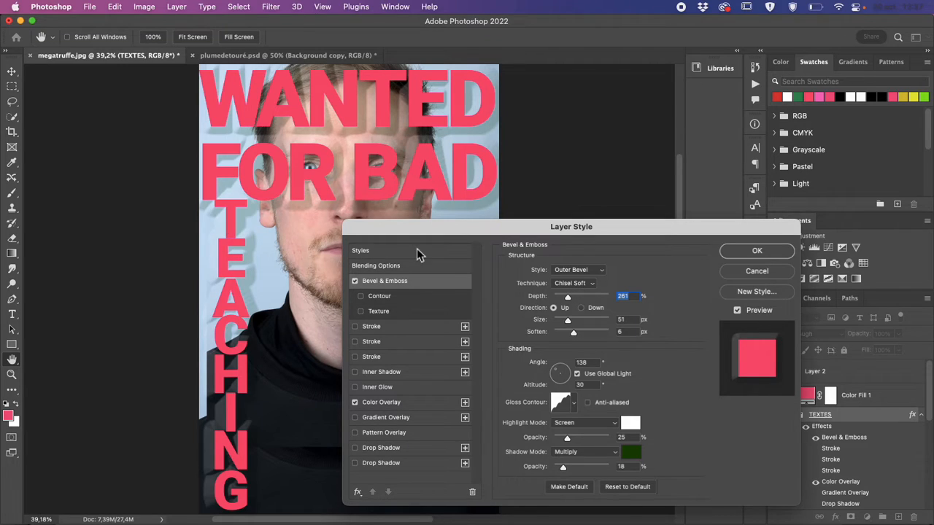
left_click_drag(567, 321, 562, 320)
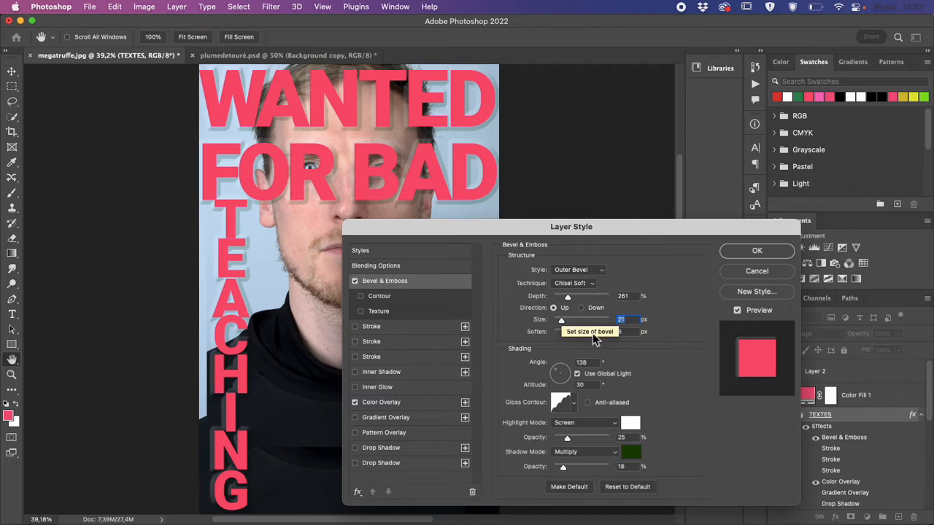
left_click_drag(572, 333, 572, 334)
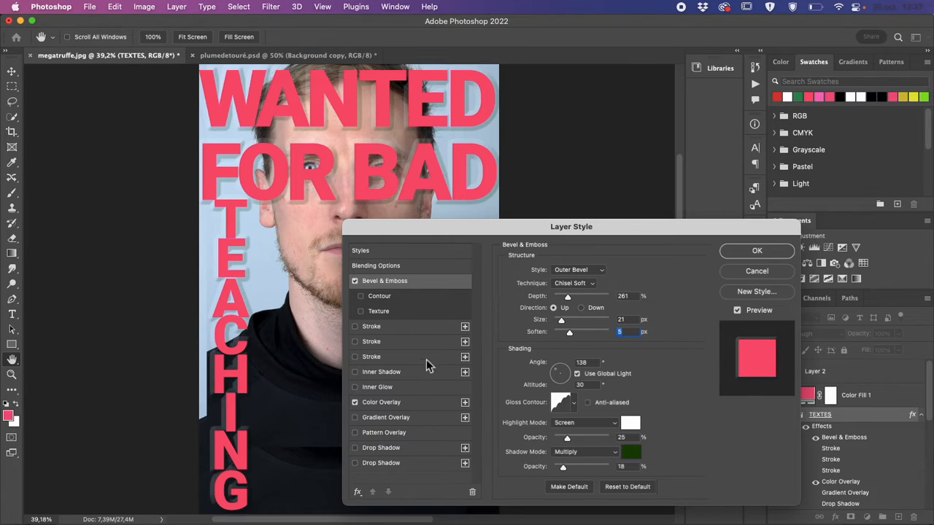
Compare the bevel with the Color Overlay off and on, and apply the layer style with the overlay enabled.
left_click(355, 403)
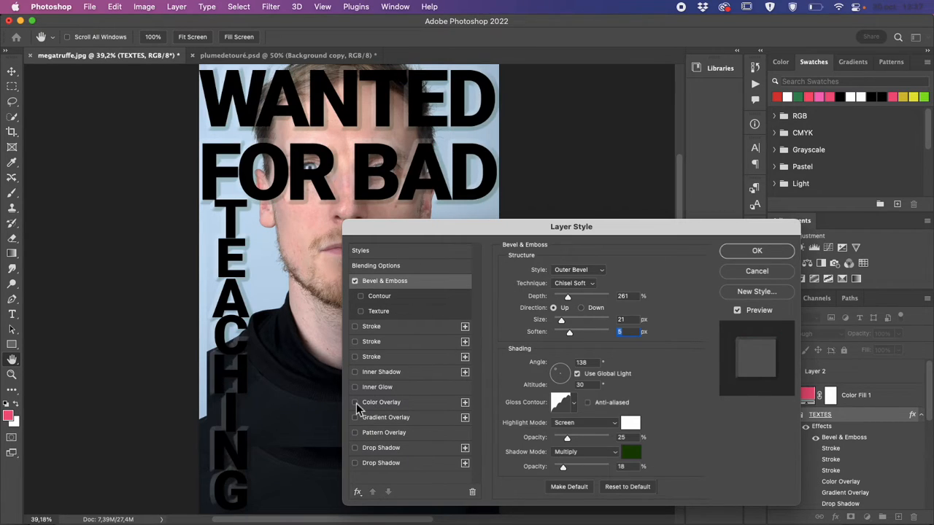
left_click(356, 403)
left_click(356, 403)
left_click(355, 402)
left_click(753, 251)
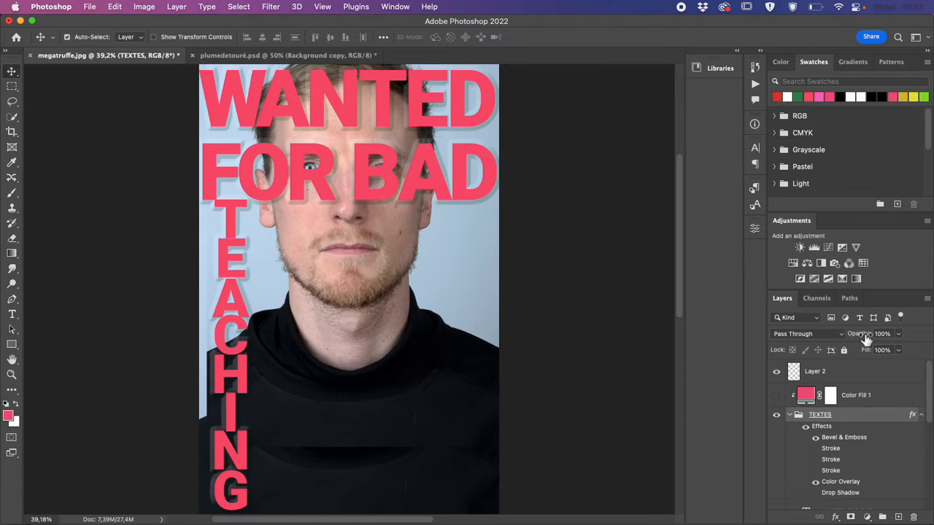
Try the TEXTES group's Opacity and a Fill of 0%, and return both to 100%.
left_click(865, 337)
scroll(841, 464, "down", 3)
scroll(863, 405, "up", 3)
left_click_drag(870, 337, 926, 332)
left_click(870, 353)
left_click_drag(869, 353, 728, 348)
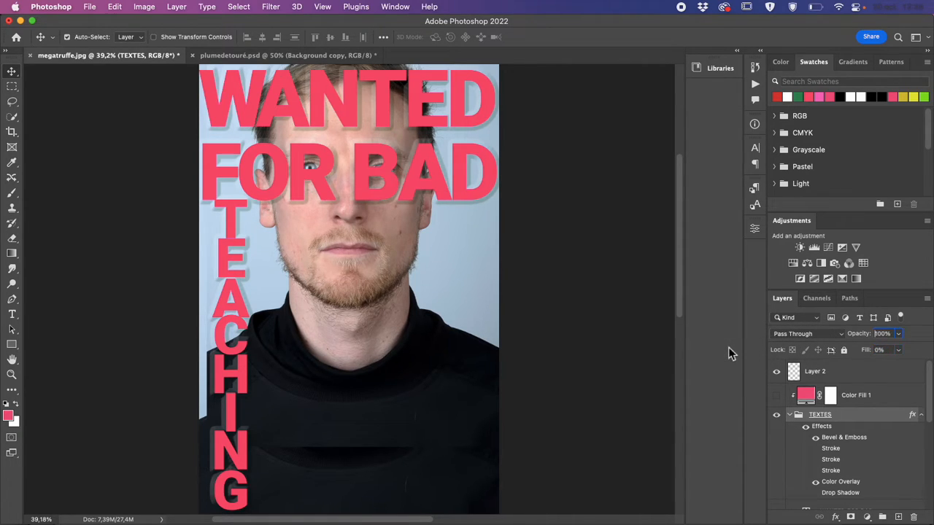
left_click(866, 351)
Hide the TEXTES group's Color Overlay and set the group's Fill to 0%.
left_click(816, 483)
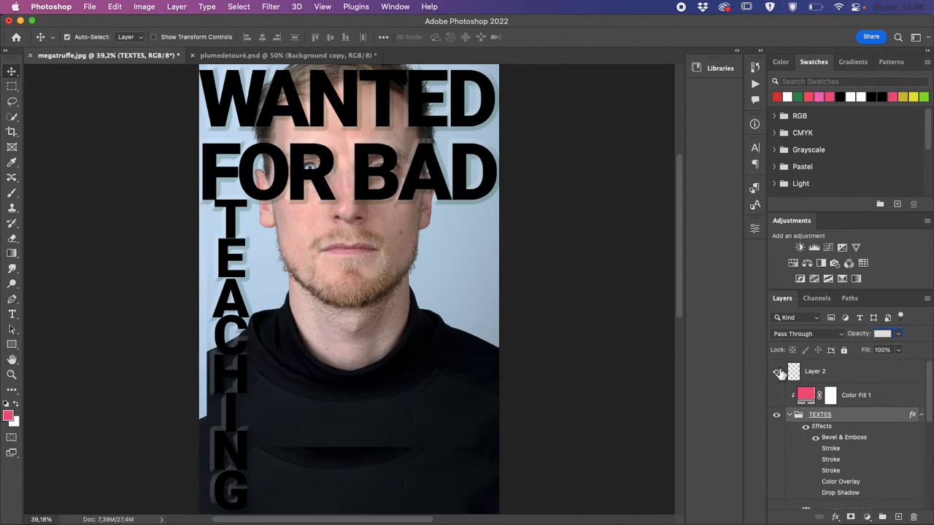
left_click_drag(868, 355, 781, 350)
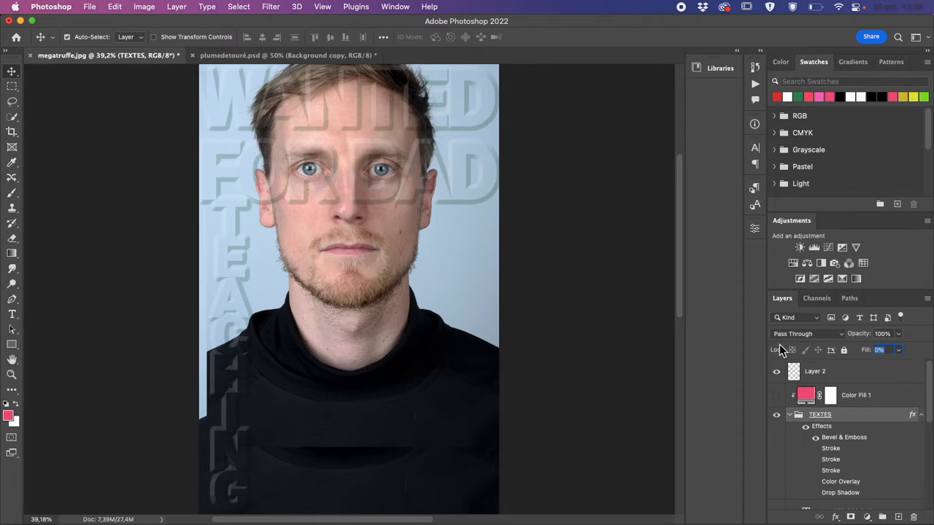
key("shift+Tab")
Select Layer 2, hide the TEXTES group, and set the Brush to 87 px with its hardness near the minimum.
left_click(902, 375)
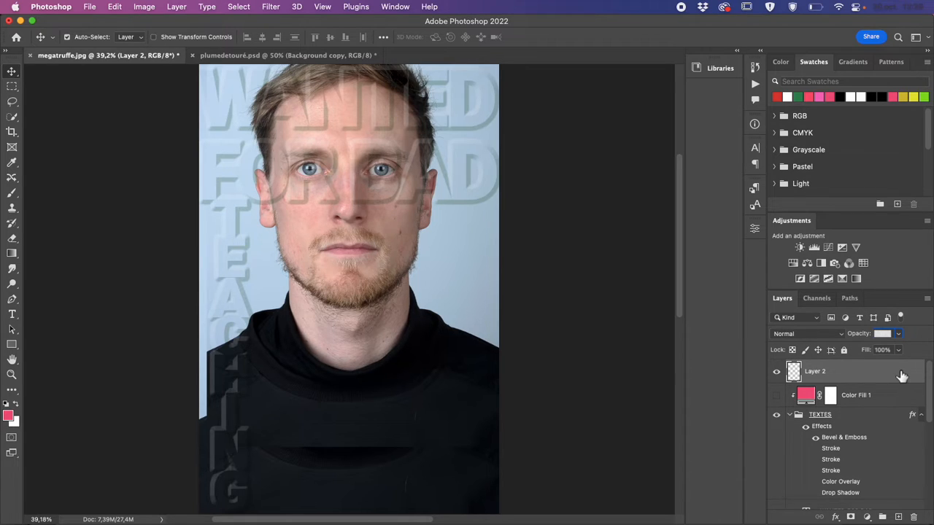
left_click(777, 415)
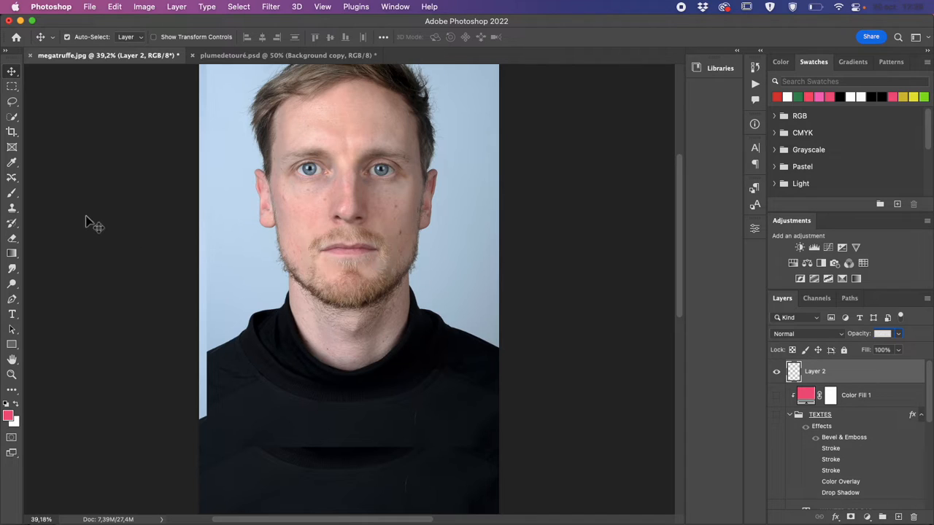
left_click(12, 194)
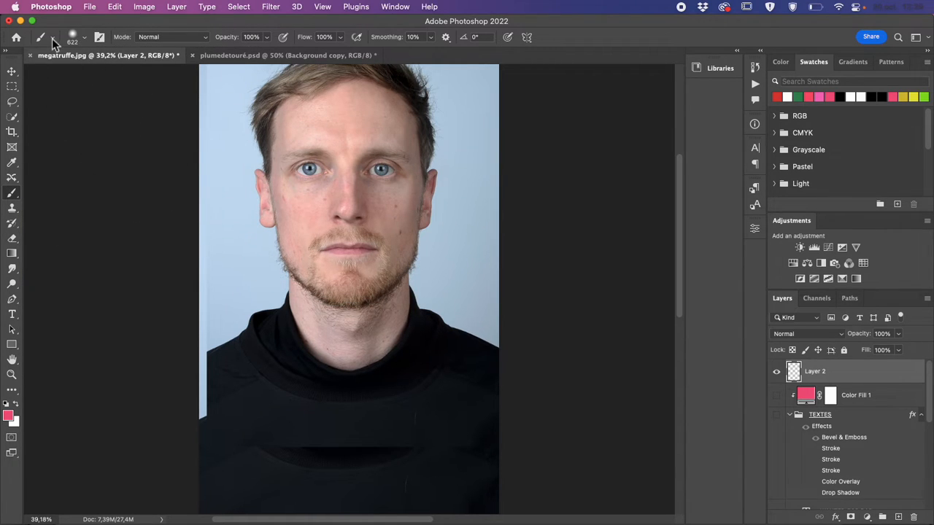
left_click(85, 40)
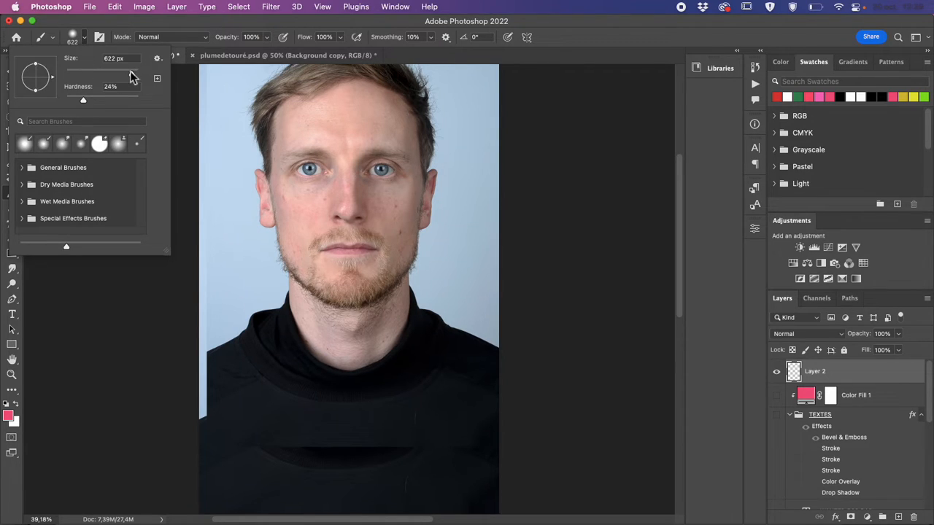
left_click_drag(133, 75, 100, 77)
left_click_drag(84, 100, 40, 103)
Paint a soft-edged pink stroke across the forehead on Layer 2 and inspect its edge.
mouse_move(235, 117)
left_mouse_down()
mouse_move(361, 115)
mouse_move(485, 127)
left_mouse_up()
key("super+plus")
key("super+plus")
key("super+plus")
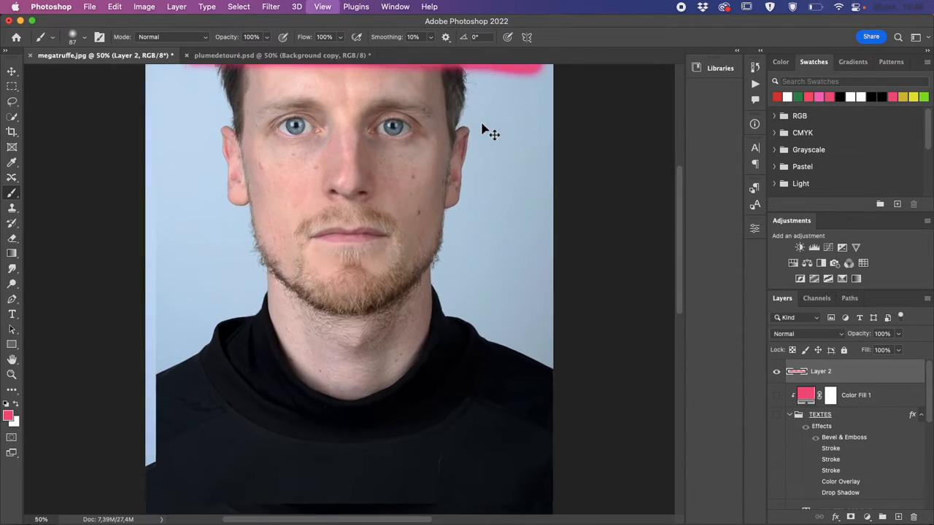
scroll(484, 121, "up", 10)
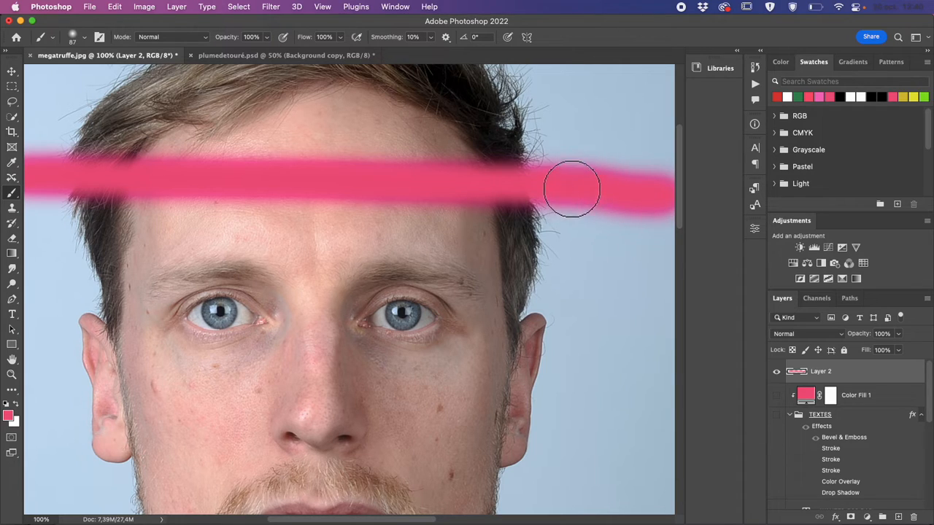
Set the brush hardness to 100% and paint a second pink stroke just above the eyes.
left_click(81, 41)
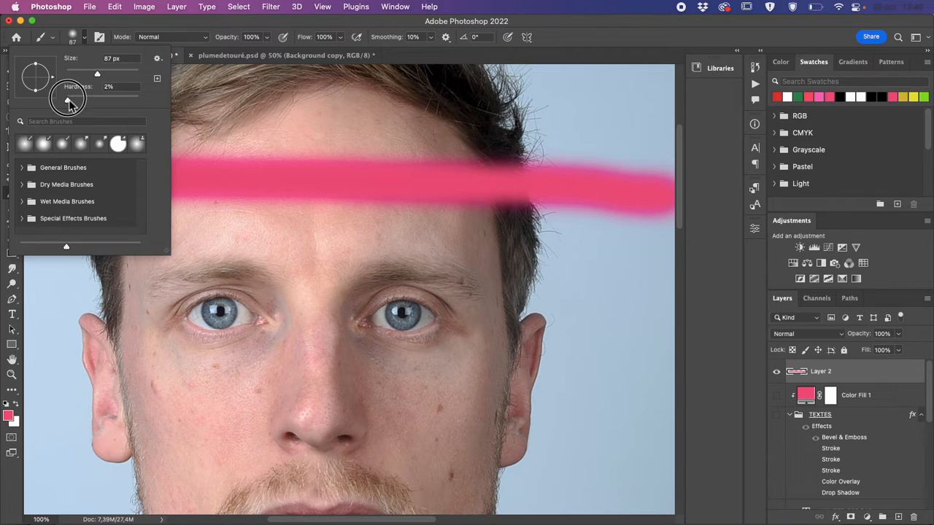
scroll(294, 125, "down", 3)
scroll(294, 125, "left", 5)
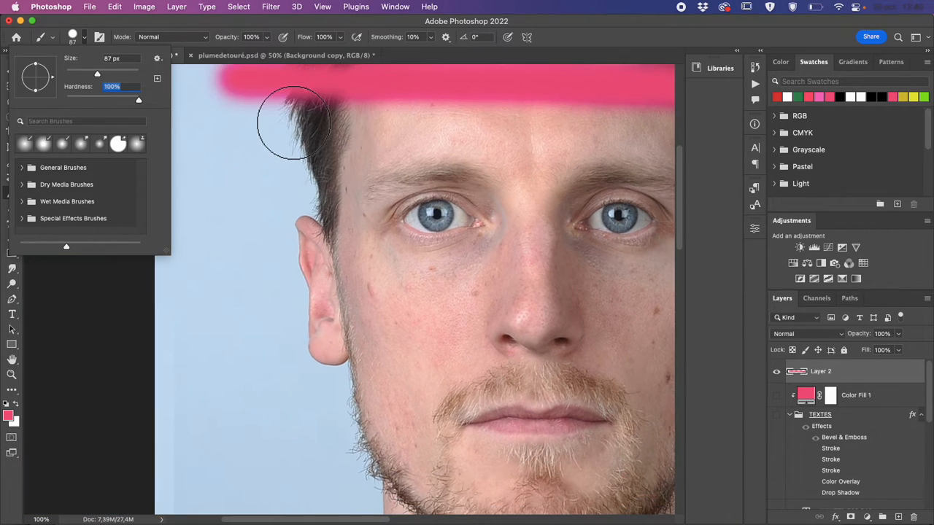
scroll(250, 182, "down", 3)
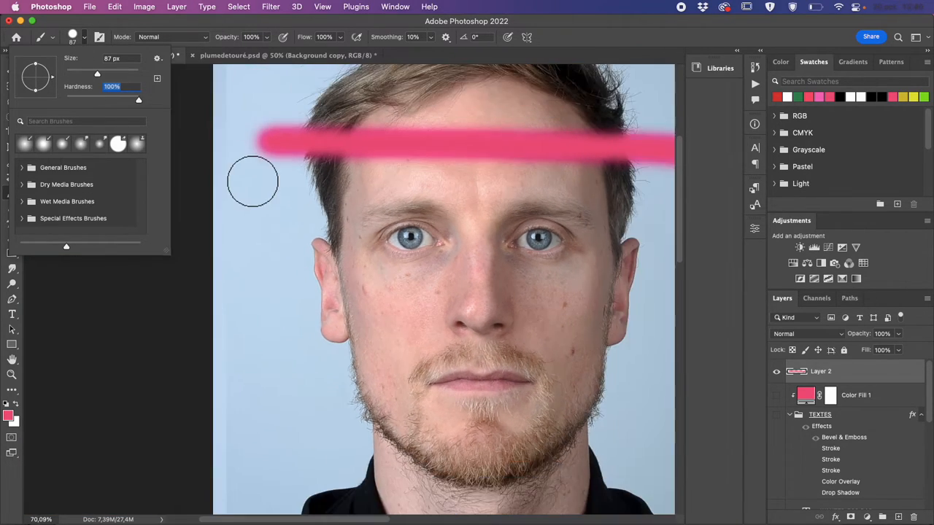
mouse_move(281, 200)
left_mouse_down()
mouse_move(373, 215)
mouse_move(642, 213)
left_mouse_up()
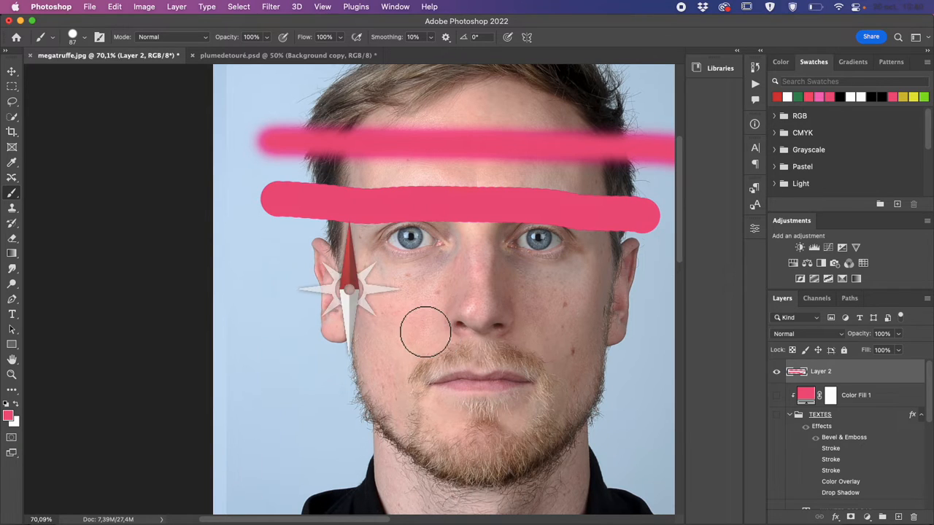
Set the brush tip spacing to 92% and paint a short row of pink dots beneath one eye on Layer 2.
scroll(426, 334, "up", 4)
scroll(425, 331, "up", 2)
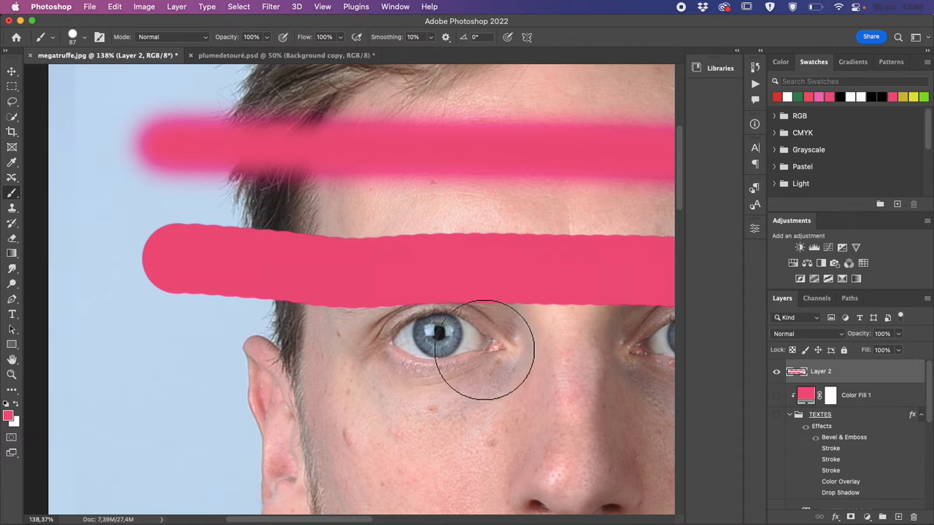
left_click(99, 36)
left_click(99, 36)
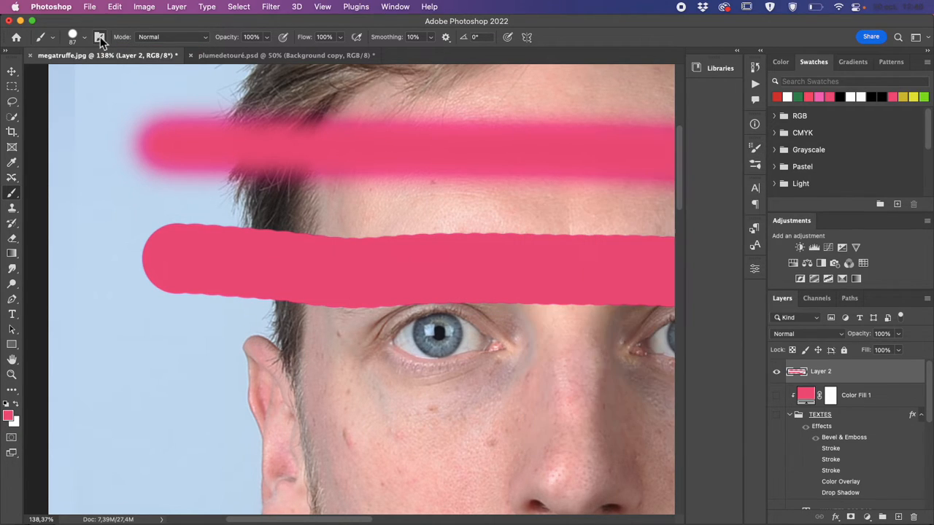
left_click(84, 40)
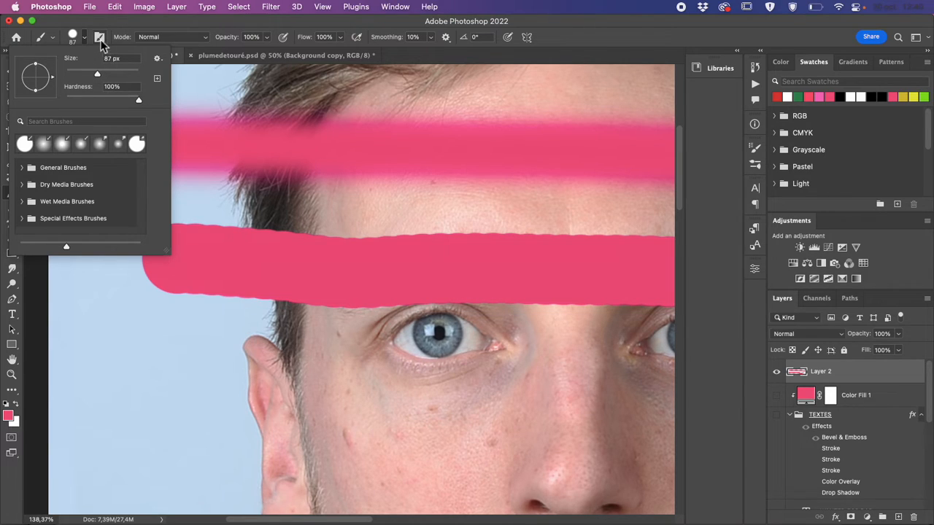
left_click(99, 37)
left_click(99, 38)
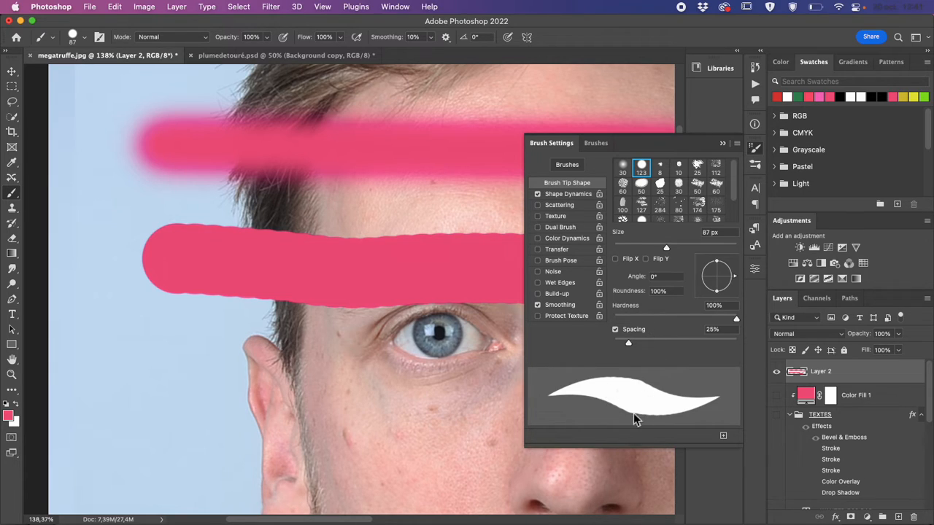
left_click_drag(629, 345, 673, 346)
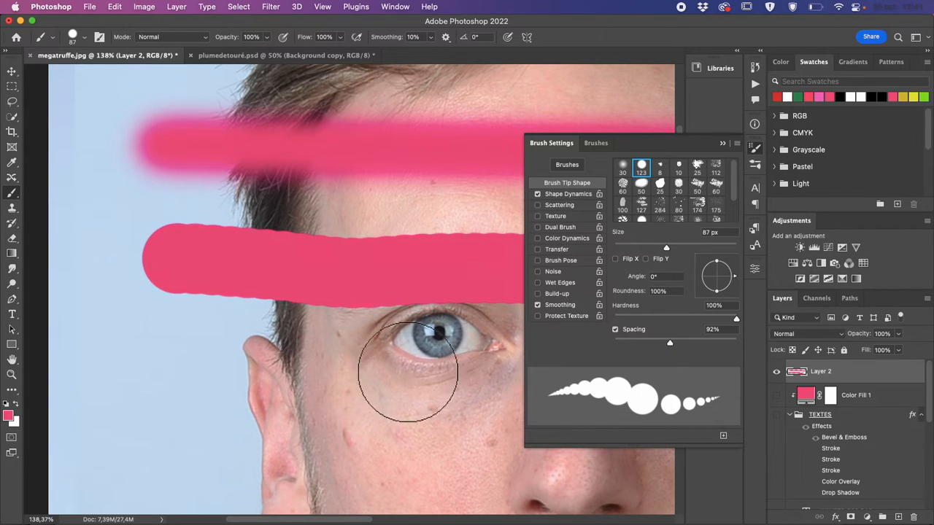
left_click(316, 370)
mouse_move(338, 370)
left_mouse_down()
mouse_move(386, 365)
mouse_move(480, 377)
left_mouse_up()
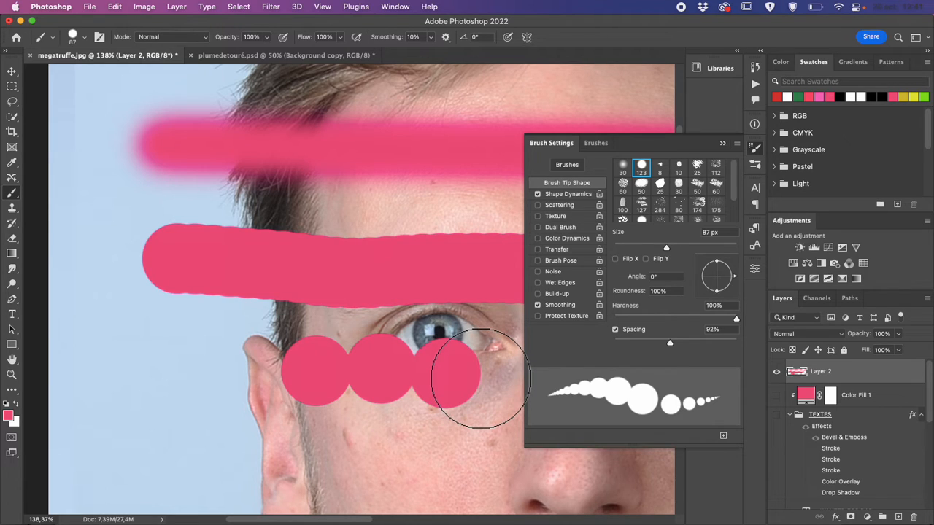
Set the brush spacing to 153% and paint two rows of separate pink dots, across the cheeks and across the mouth.
scroll(479, 377, "right", 5)
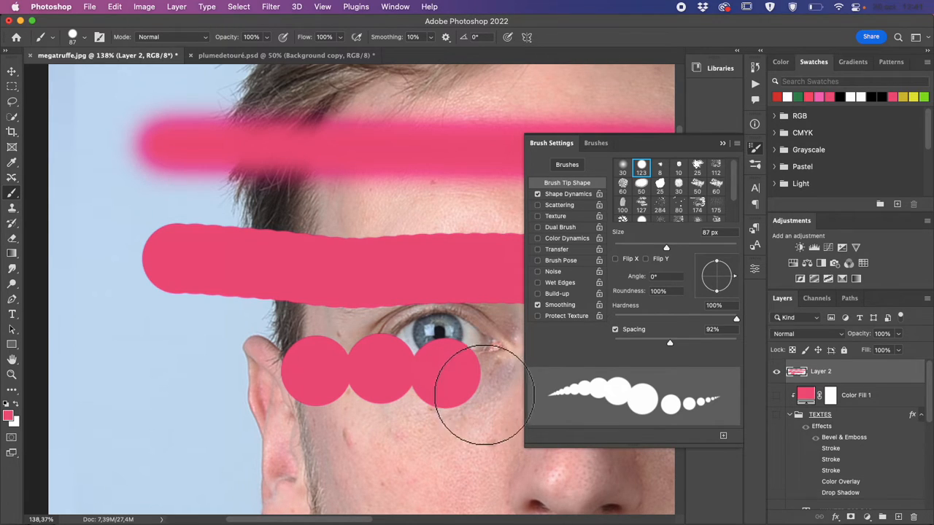
scroll(409, 402, "down", 2)
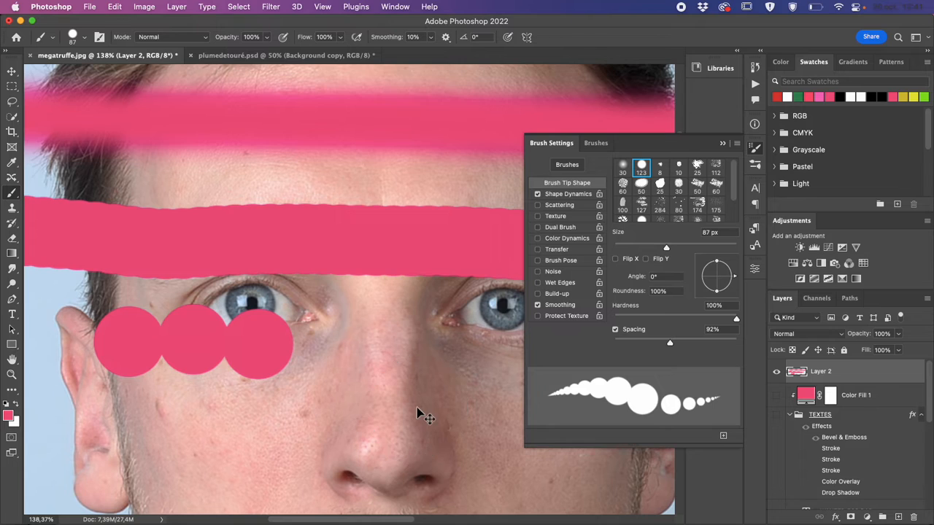
key("super+minus")
key("super+minus")
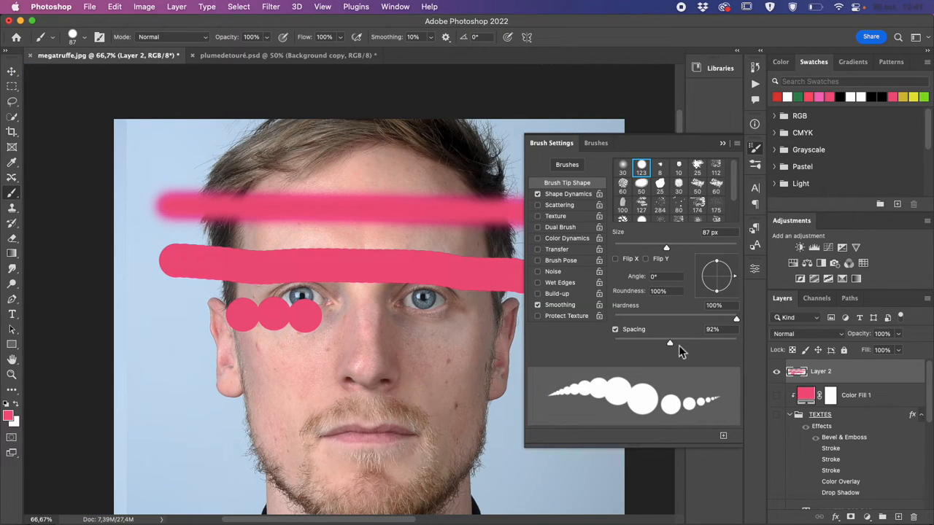
left_click_drag(671, 343, 692, 345)
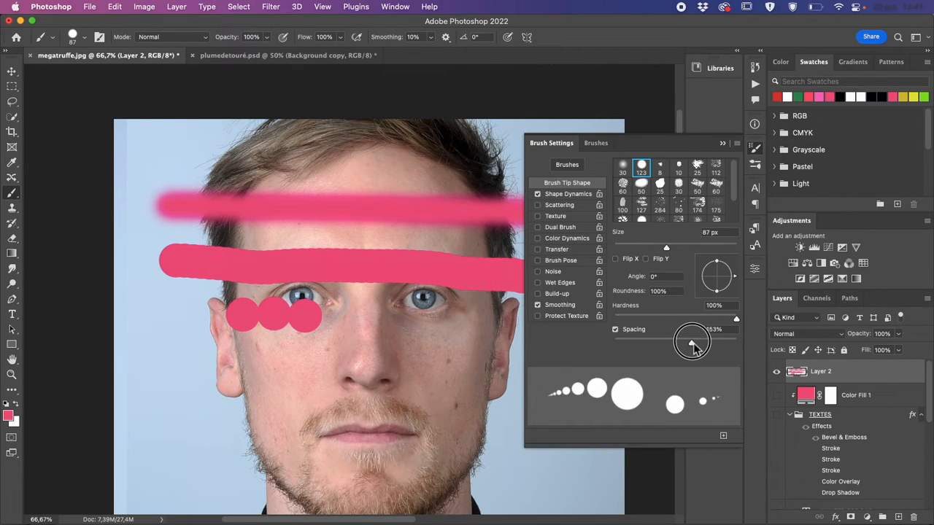
left_click_drag(256, 355, 478, 375)
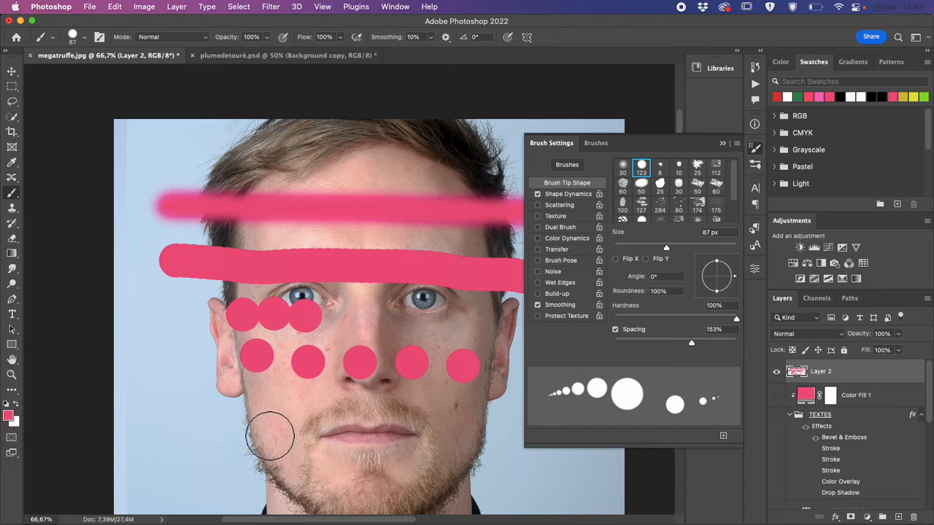
mouse_move(261, 427)
left_mouse_down()
mouse_move(394, 440)
mouse_move(493, 435)
mouse_move(498, 447)
left_mouse_up()
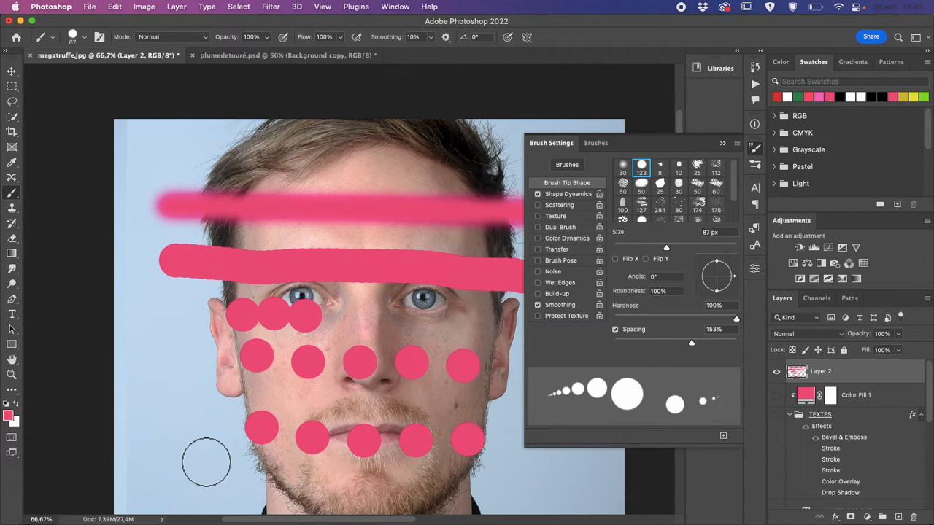
Paint a long winding trail of separate pink dots over the black sweater with the same spacing.
key("super+minus")
key("super+minus")
key("super+minus")
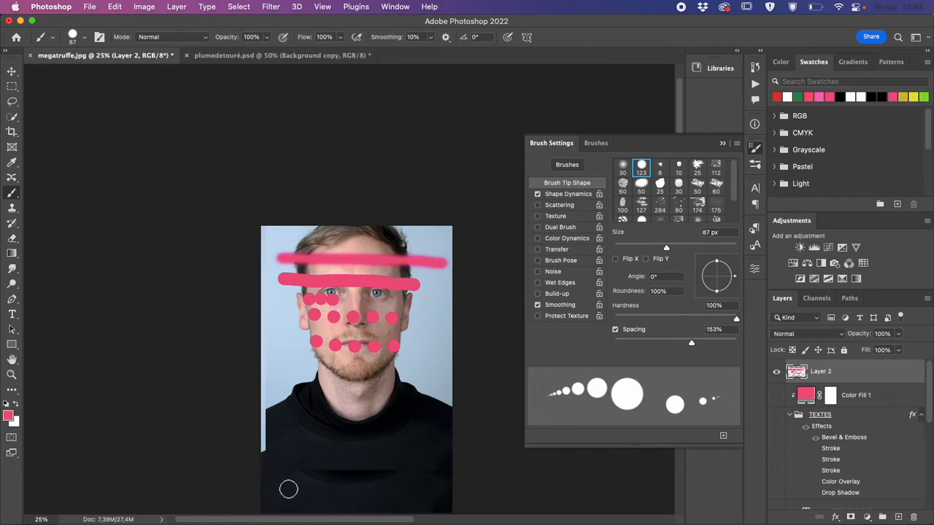
mouse_move(286, 488)
left_mouse_down()
mouse_move(282, 427)
mouse_move(297, 415)
mouse_move(319, 495)
mouse_move(334, 456)
mouse_move(333, 412)
mouse_move(355, 412)
mouse_move(364, 457)
mouse_move(380, 472)
mouse_move(418, 383)
mouse_move(439, 454)
mouse_move(438, 488)
left_mouse_up()
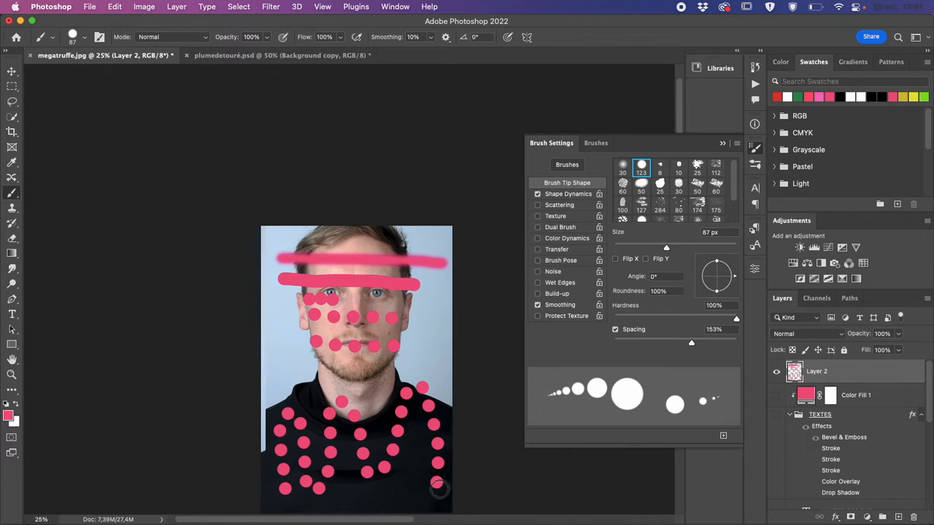
Undo the dotted brush strokes, keeping only the soft and hard strokes above the eyes.
key("super+z")
key("super+z")
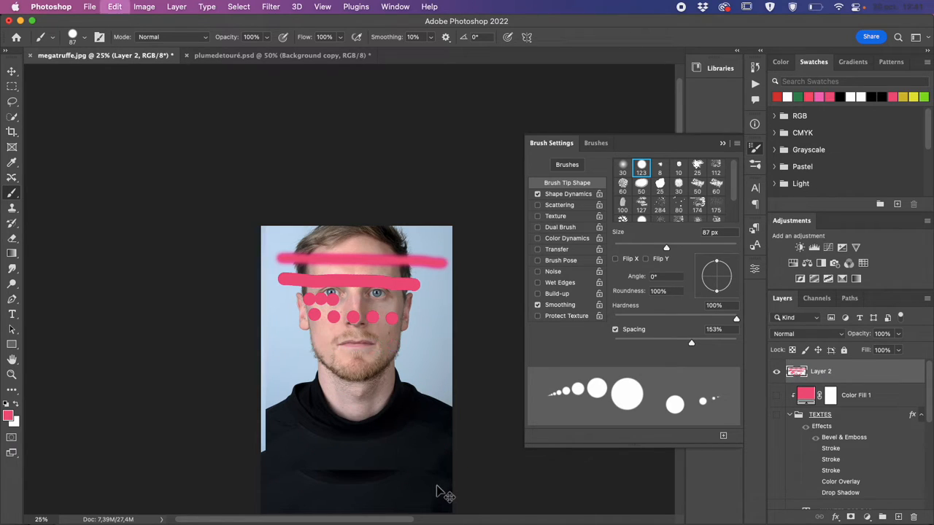
key("super+z")
Paint a stroke across the cheeks with 1% brush spacing, and another above the mouth with 23% spacing.
key("super+plus")
key("super+plus")
key("super+plus")
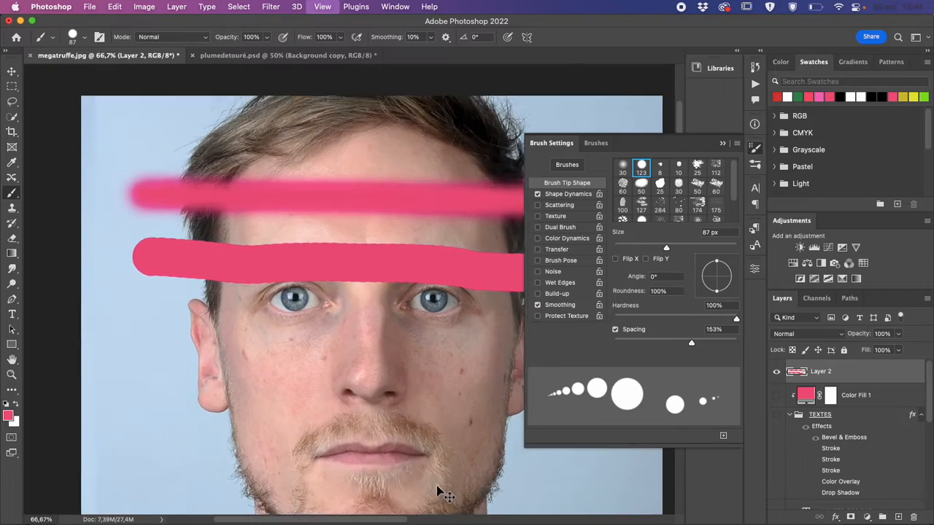
key("super+plus")
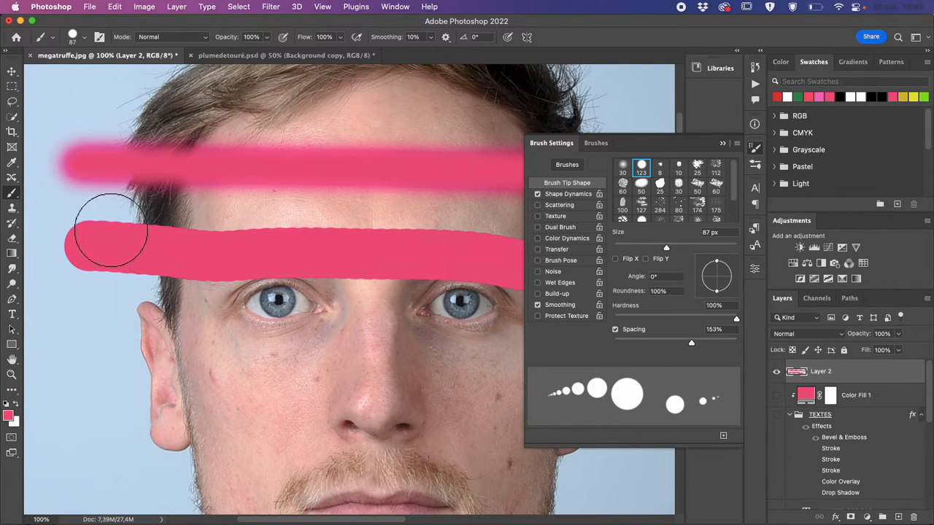
left_click_drag(636, 342, 607, 342)
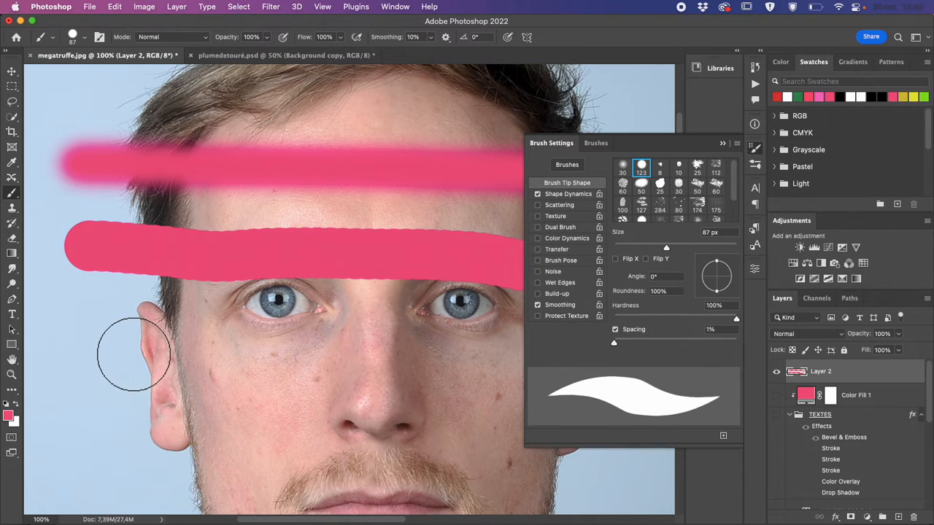
left_click_drag(135, 356, 465, 378)
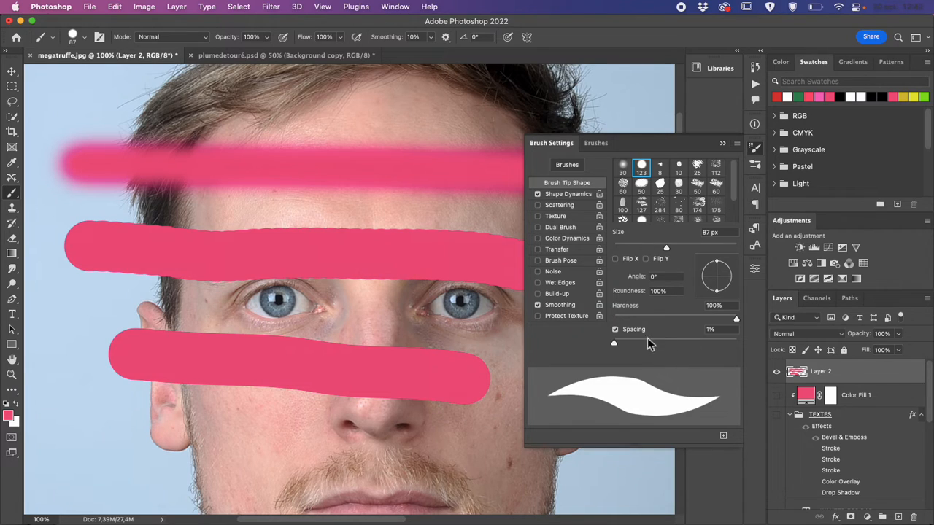
left_click(632, 342)
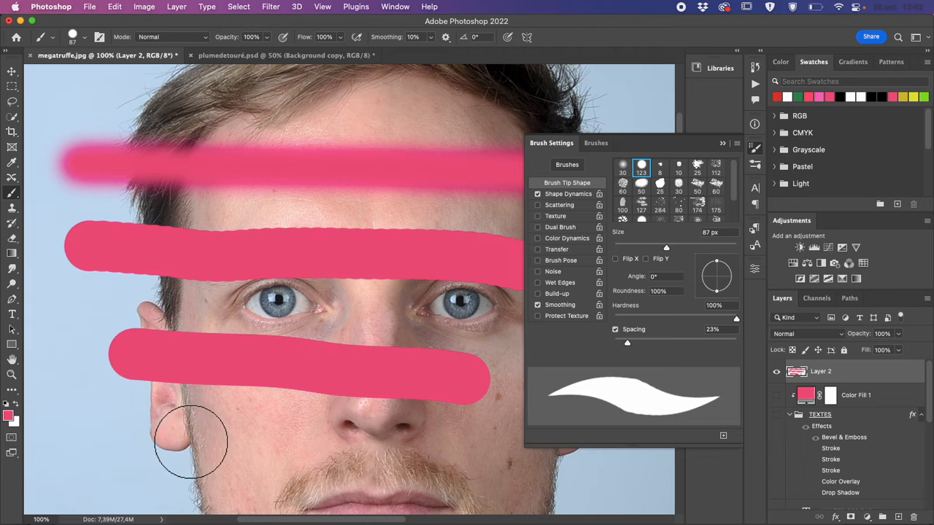
left_click_drag(214, 443, 460, 450)
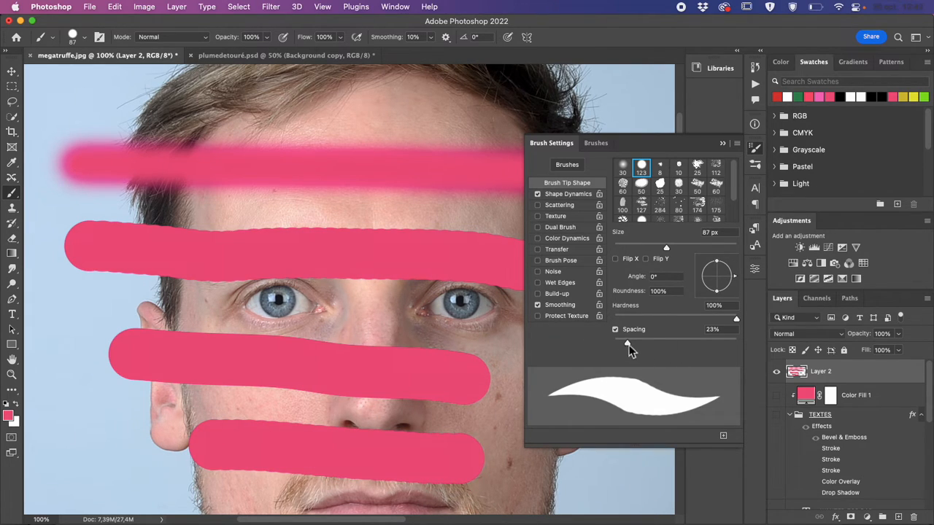
Set the brush spacing to 1% and paint long winding pink strokes over the face and sweater.
left_click_drag(629, 344, 601, 340)
scroll(604, 338, "down", 5)
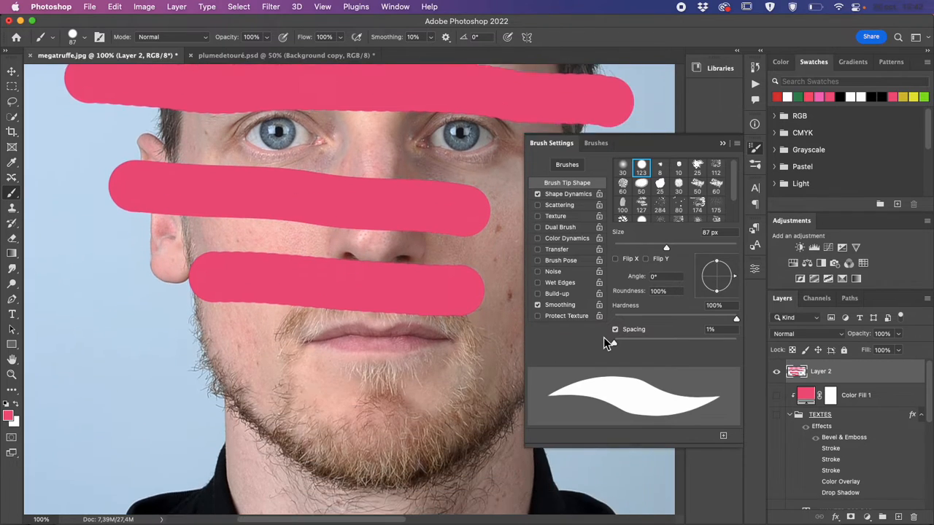
scroll(603, 340, "down", 6)
key("super+minus")
key("super+minus")
key("super+minus")
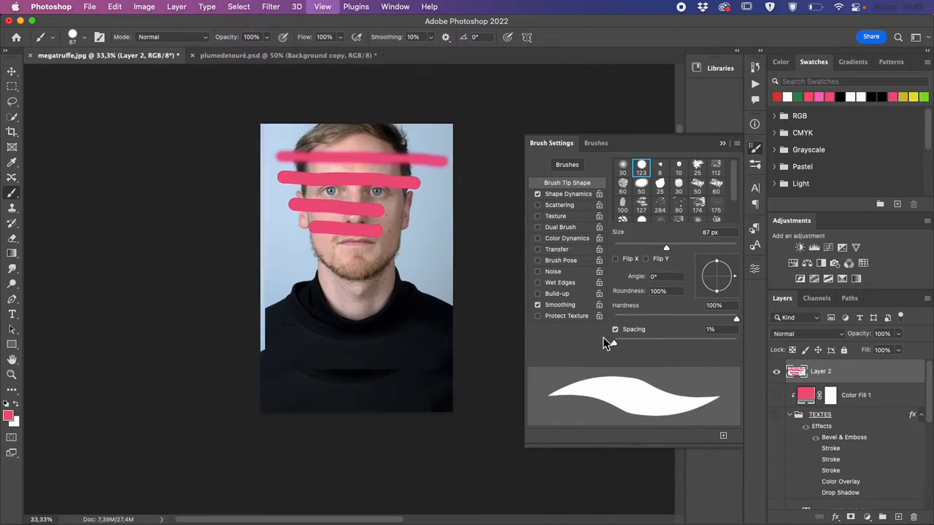
mouse_move(316, 379)
left_mouse_down()
mouse_move(422, 283)
mouse_move(451, 320)
left_mouse_up()
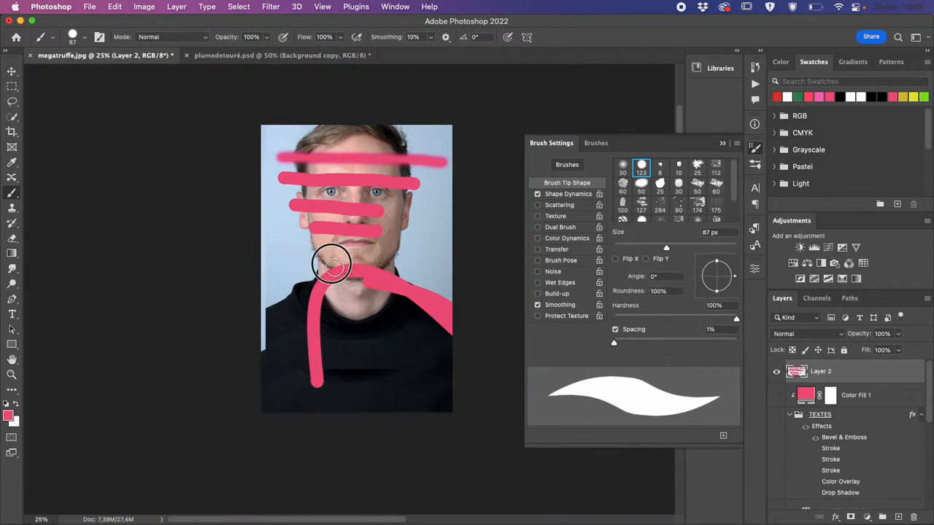
mouse_move(331, 267)
left_mouse_down()
mouse_move(382, 224)
mouse_move(431, 408)
left_mouse_up()
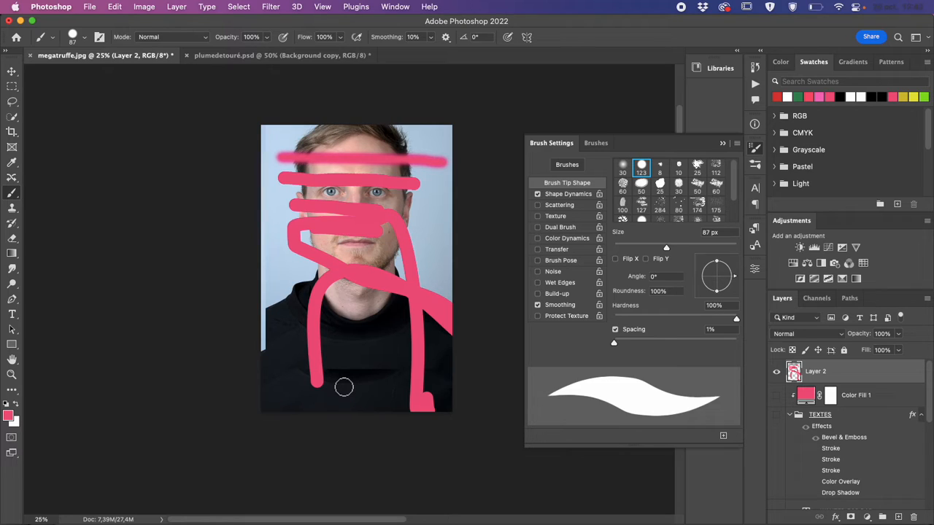
Undo all the brush strokes until Layer 2 is empty.
key("super+z")
key("super+z")
key("super+z")
key("super+z")
key("super+z")
key("super+z")
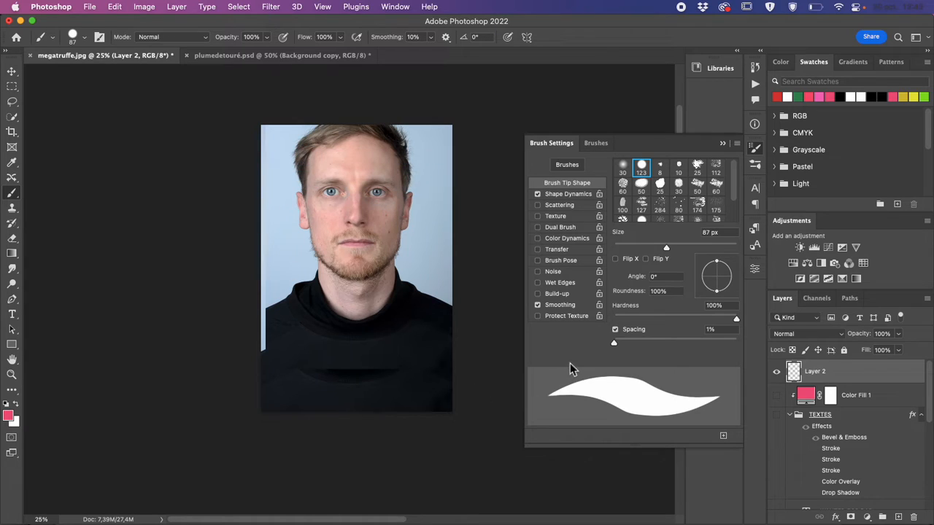
Collapse the Brush Settings and paint a pink stroke at 100% opacity across the hairline on Layer 2.
left_click(99, 38)
left_click(100, 38)
left_click(81, 39)
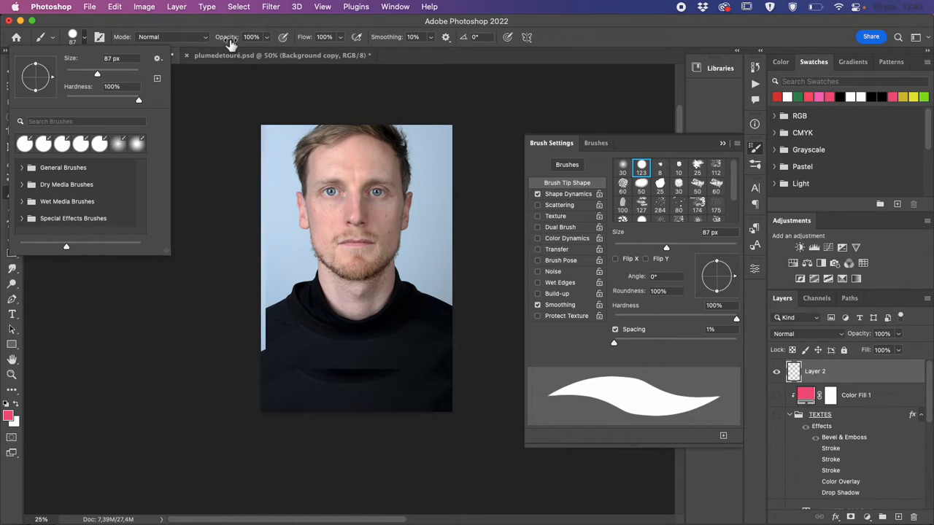
left_click(295, 201)
key("super+z")
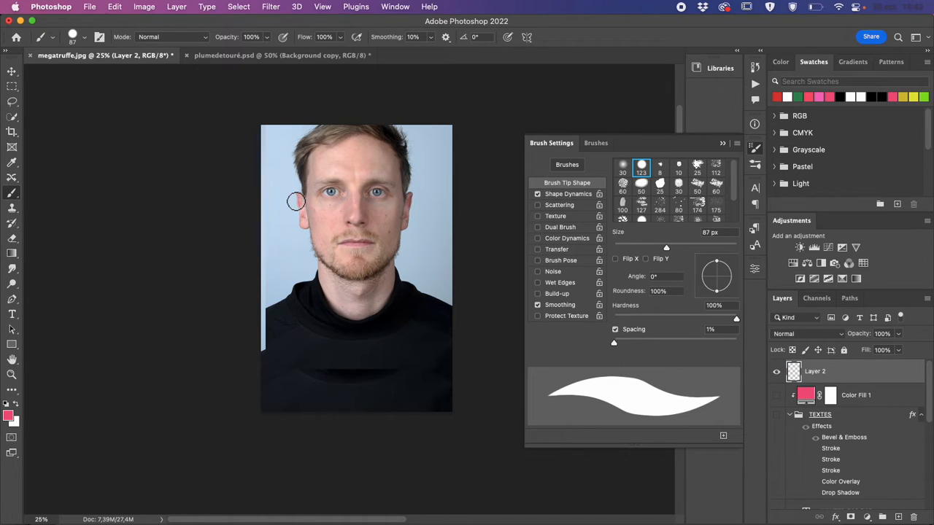
scroll(295, 201, "up", 5)
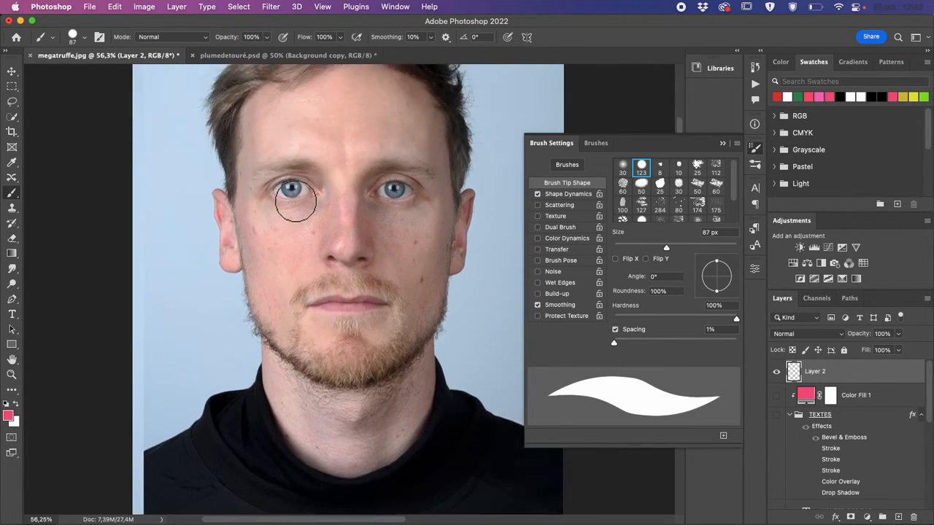
left_click(722, 144)
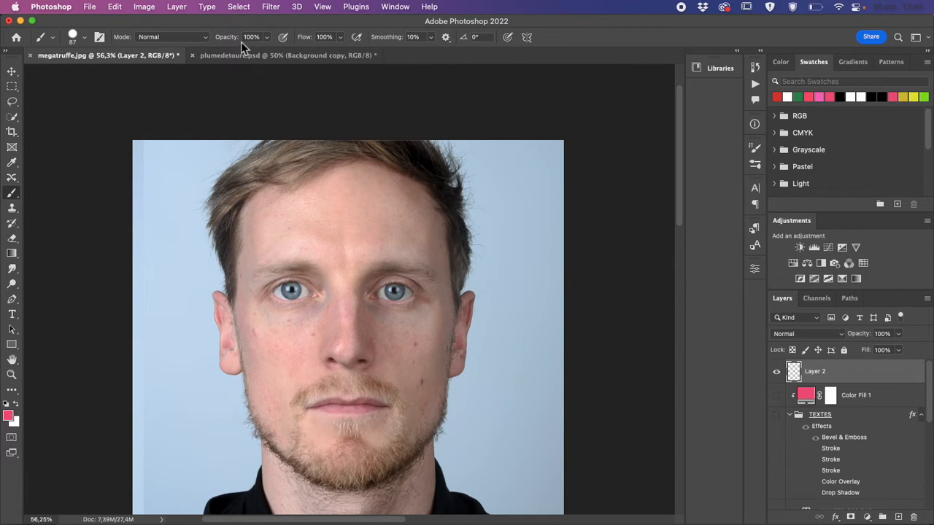
mouse_move(205, 190)
left_mouse_down()
mouse_move(521, 187)
mouse_move(557, 201)
left_mouse_up()
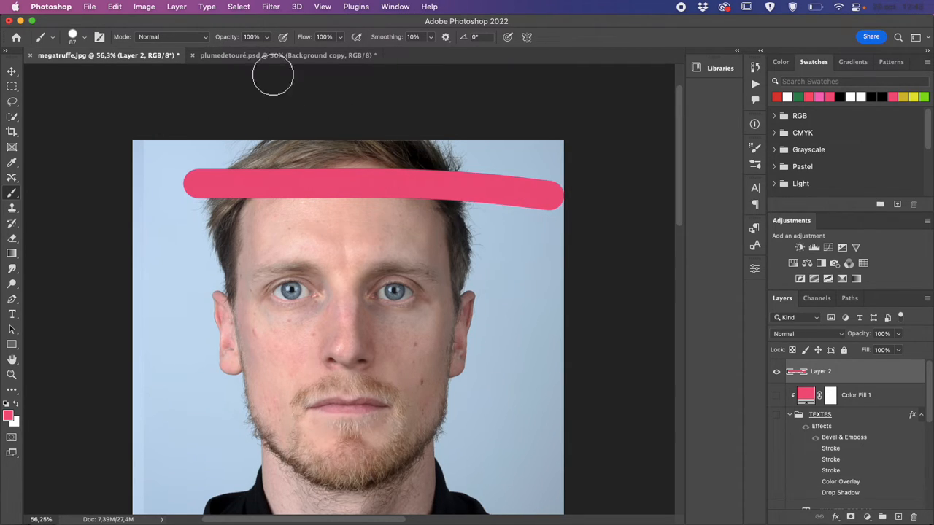
Set the brush opacity to 11% and paint two overlapping pink strokes across the forehead.
left_click_drag(241, 44, 185, 40)
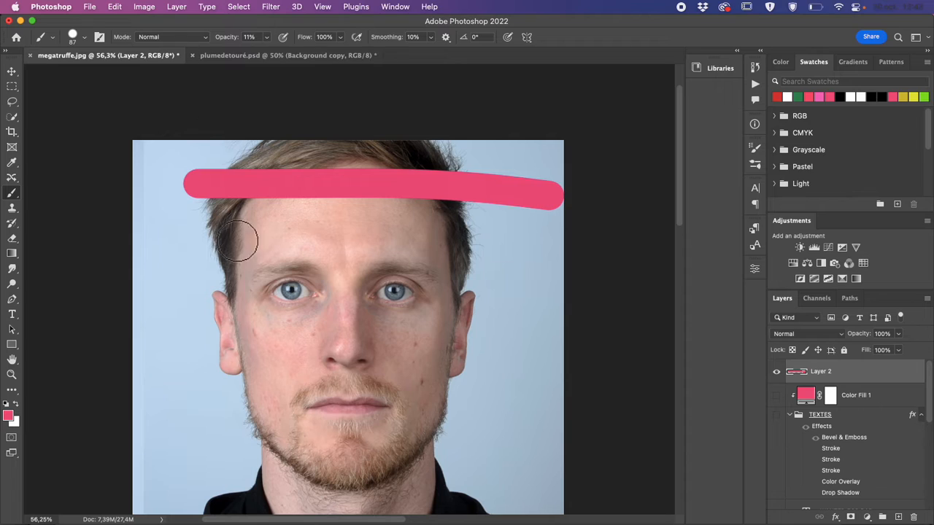
mouse_move(202, 239)
left_mouse_down()
mouse_move(271, 233)
mouse_move(558, 260)
mouse_move(569, 269)
left_mouse_up()
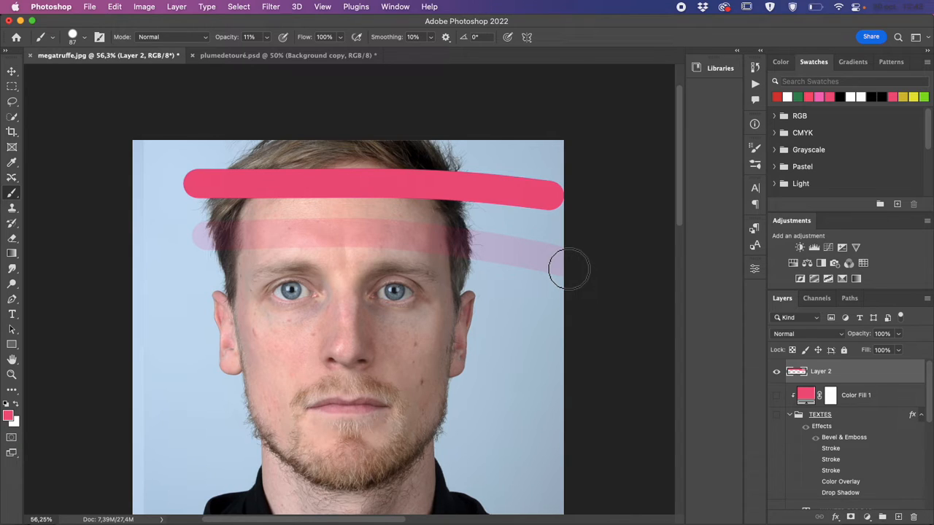
mouse_move(204, 250)
left_mouse_down()
mouse_move(455, 236)
mouse_move(506, 246)
left_mouse_up()
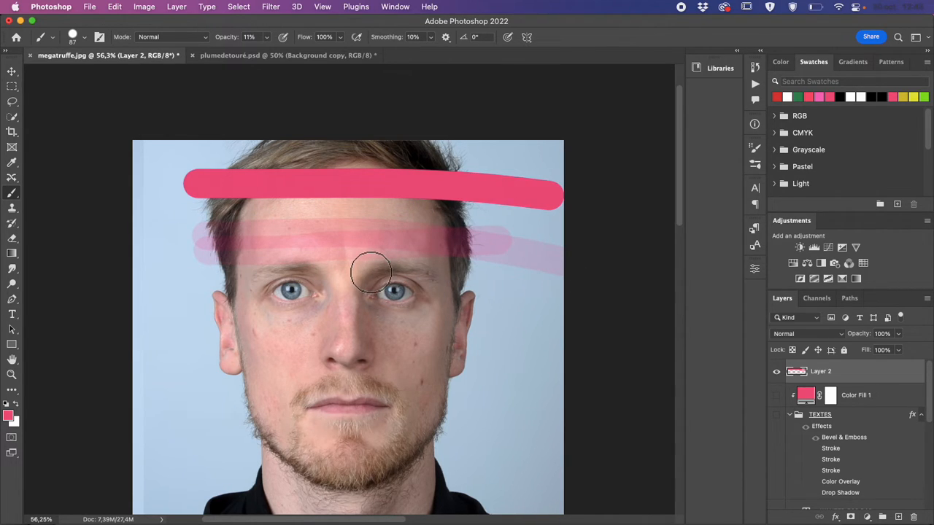
Build up overlapping translucent pink strokes over the forehead, nose and eyes, extending over the background beside the face.
left_click_drag(397, 287, 346, 212)
left_click_drag(307, 287, 307, 286)
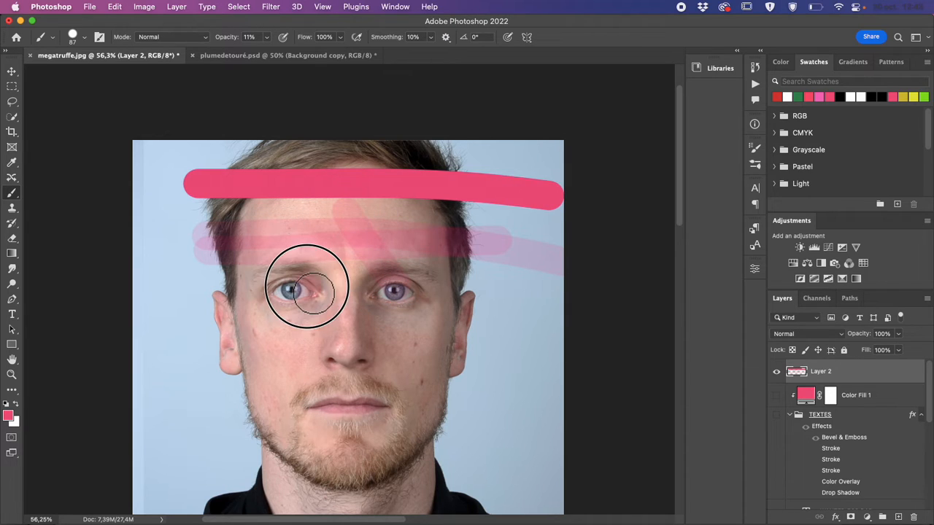
key("super+z")
left_click_drag(375, 292, 357, 212)
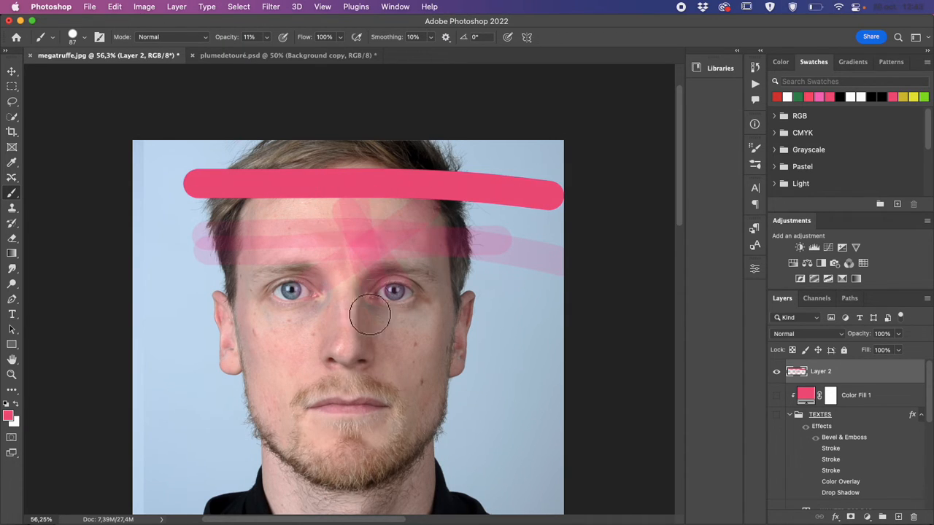
left_click_drag(336, 310, 374, 213)
left_click_drag(429, 280, 327, 215)
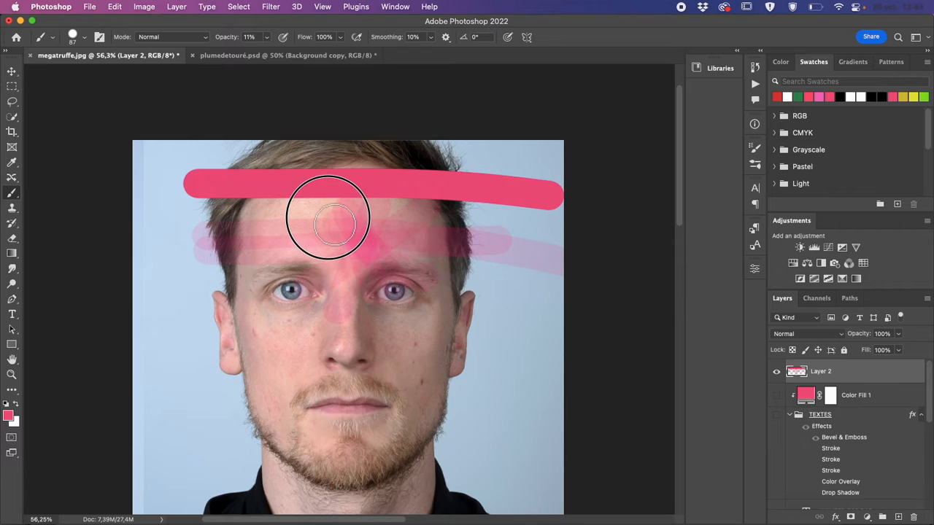
left_click_drag(411, 218, 426, 205)
left_click_drag(445, 307, 338, 232)
mouse_move(418, 295)
left_mouse_down()
mouse_move(387, 305)
mouse_move(358, 234)
left_mouse_up()
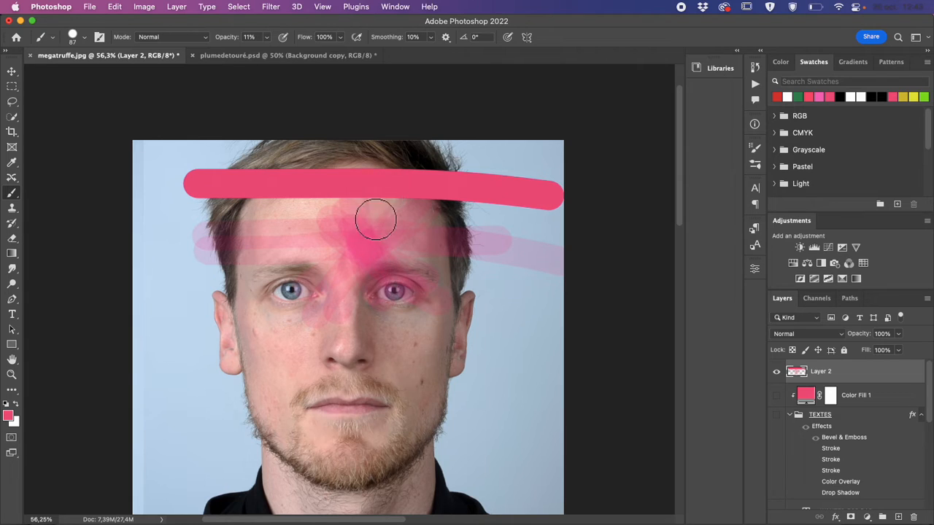
left_click(355, 218)
mouse_move(220, 315)
left_mouse_down()
mouse_move(293, 320)
mouse_move(221, 309)
mouse_move(369, 291)
mouse_move(224, 233)
mouse_move(153, 263)
mouse_move(278, 303)
mouse_move(238, 290)
mouse_move(285, 235)
mouse_move(324, 225)
mouse_move(272, 235)
mouse_move(207, 211)
mouse_move(228, 310)
mouse_move(188, 294)
mouse_move(299, 278)
mouse_move(265, 299)
mouse_move(248, 260)
left_mouse_up()
Set the brush opacity to 47% and paint overlapping pink strokes over the cheek and ear.
left_click_drag(228, 41, 248, 42)
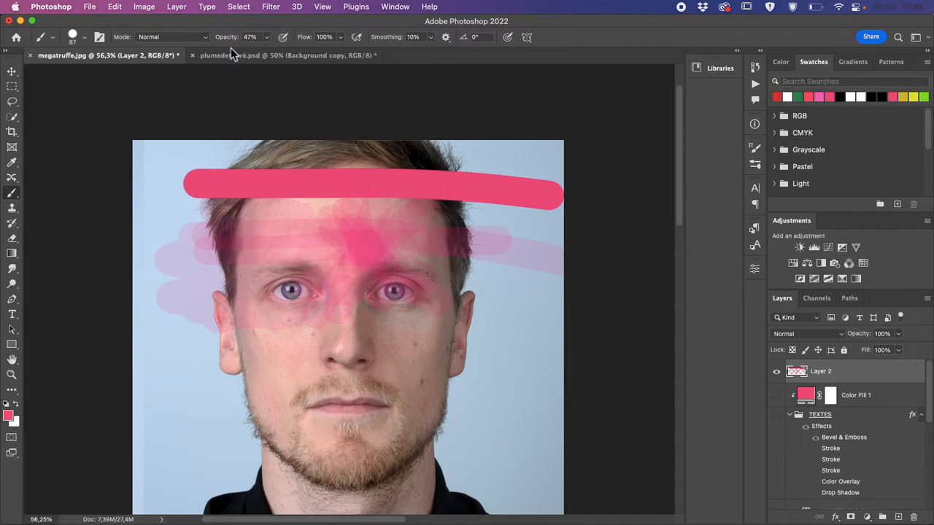
scroll(410, 380, "down", 1)
mouse_move(410, 353)
left_mouse_down()
mouse_move(526, 348)
mouse_move(410, 332)
mouse_move(525, 334)
mouse_move(467, 325)
mouse_move(438, 304)
mouse_move(441, 336)
mouse_move(477, 314)
left_mouse_up()
mouse_move(467, 379)
left_mouse_down()
mouse_move(474, 275)
mouse_move(460, 394)
mouse_move(459, 342)
mouse_move(484, 270)
mouse_move(458, 355)
mouse_move(436, 370)
mouse_move(461, 319)
mouse_move(450, 353)
mouse_move(455, 345)
mouse_move(429, 372)
mouse_move(452, 357)
mouse_move(483, 359)
mouse_move(444, 307)
mouse_move(462, 317)
mouse_move(452, 337)
left_mouse_up()
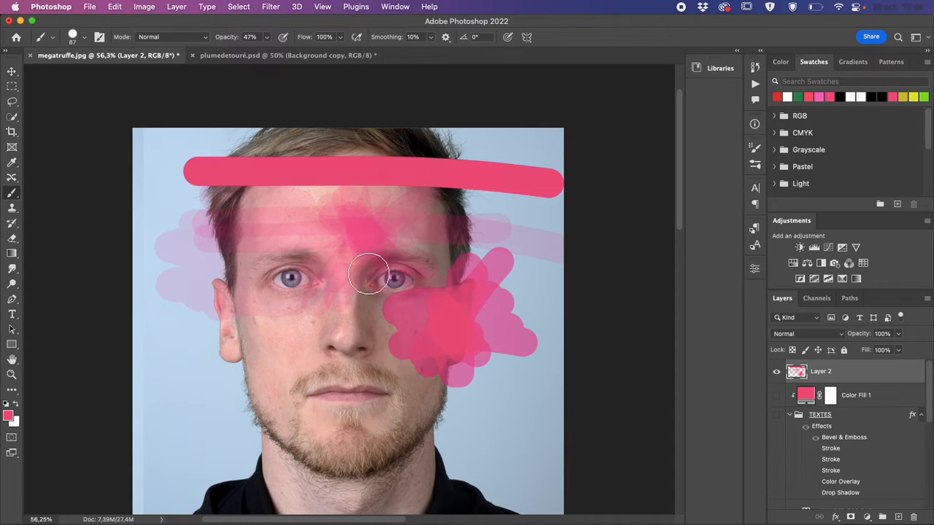
Set the brush opacity to 100% and flow to 11%, and paint several pink strokes across the chin and neck.
left_click_drag(223, 44, 333, 41)
left_click_drag(308, 43, 256, 36)
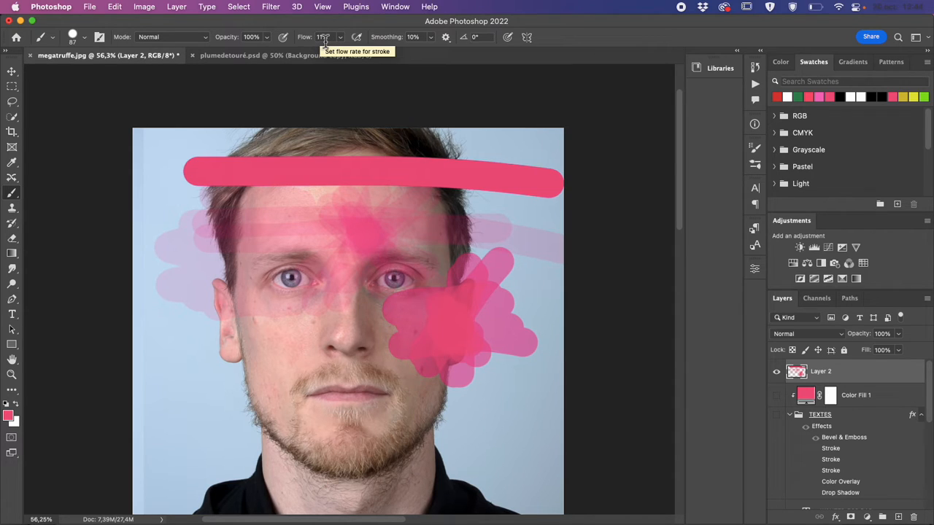
scroll(416, 239, "down", 5)
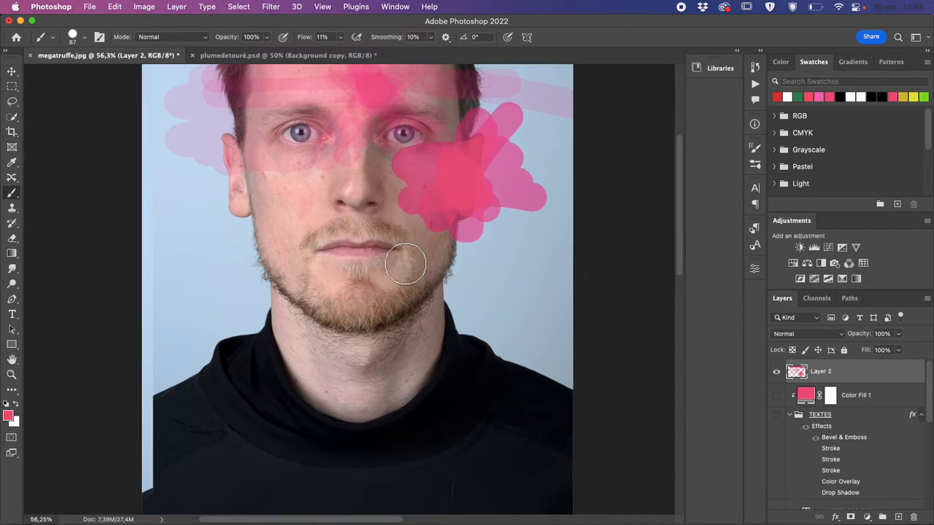
scroll(406, 264, "up", 3)
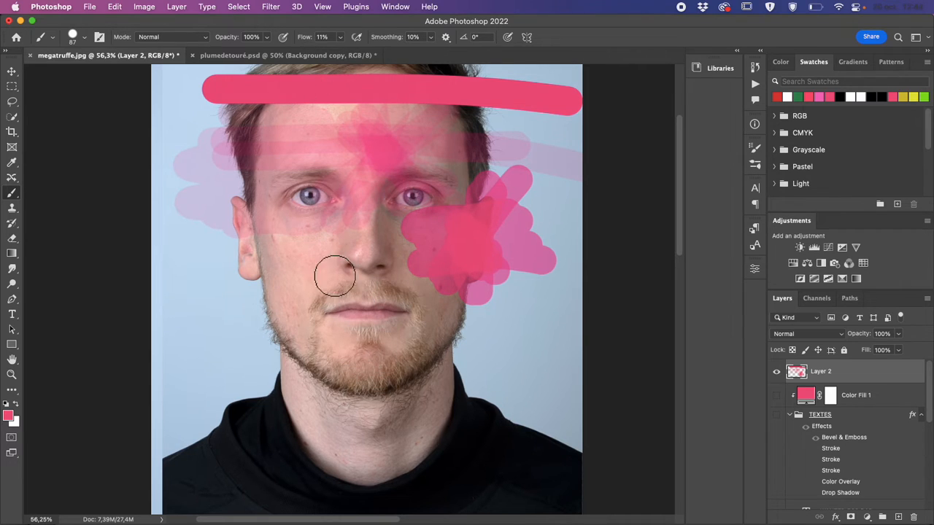
left_click_drag(247, 378, 500, 410)
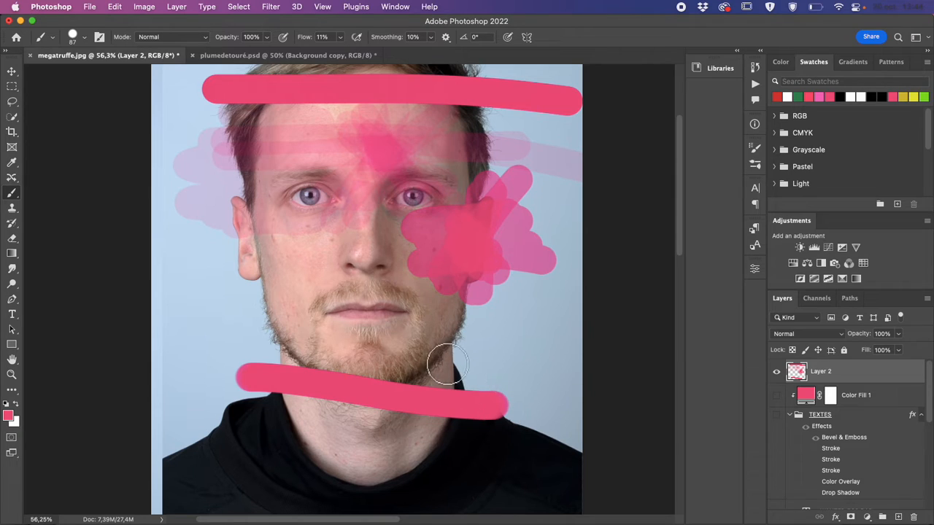
left_click_drag(453, 358, 280, 324)
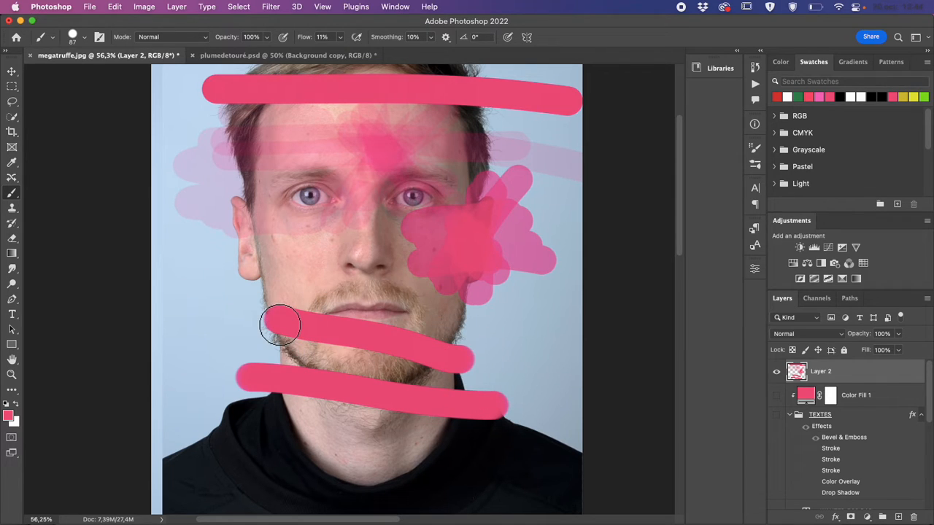
mouse_move(191, 337)
left_mouse_down()
mouse_move(475, 453)
mouse_move(566, 478)
left_mouse_up()
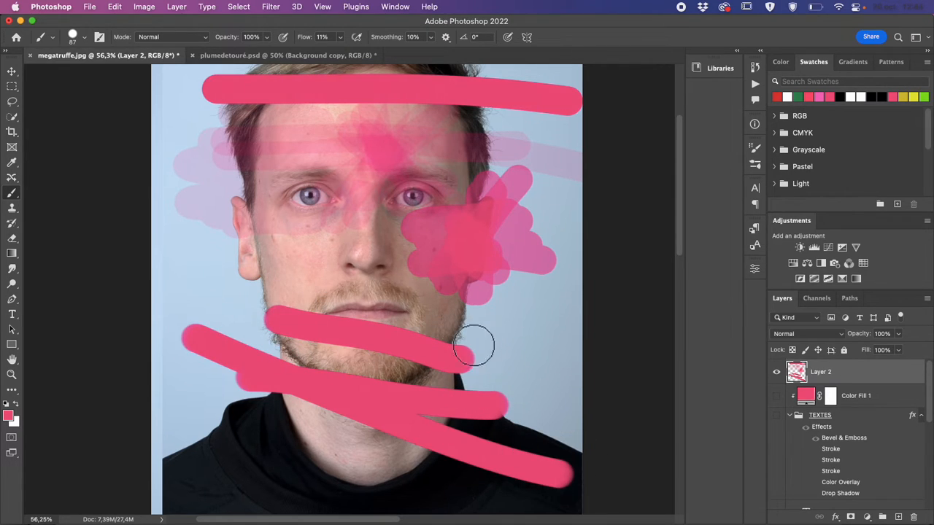
left_click_drag(477, 337, 502, 335)
left_click_drag(368, 336, 293, 340)
Undo the pink strokes painted across the chin and neck.
key("super+z")
key("super+z")
key("super+z")
key("super+z")
key("super+z")
key("super+z")
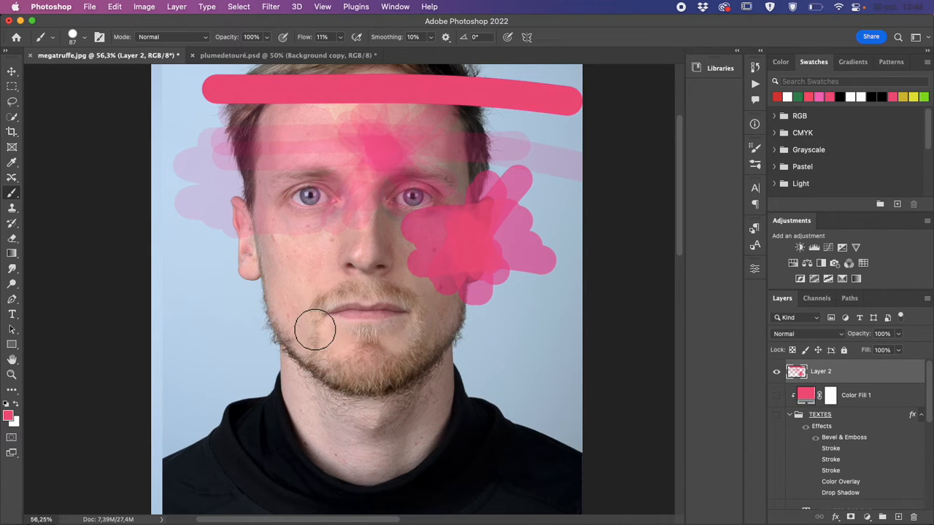
Paint separate pink dabs around the mouth and jaw, plus continuous strokes across the neck and beside it at 11% flow.
left_click(315, 330)
left_click(433, 344)
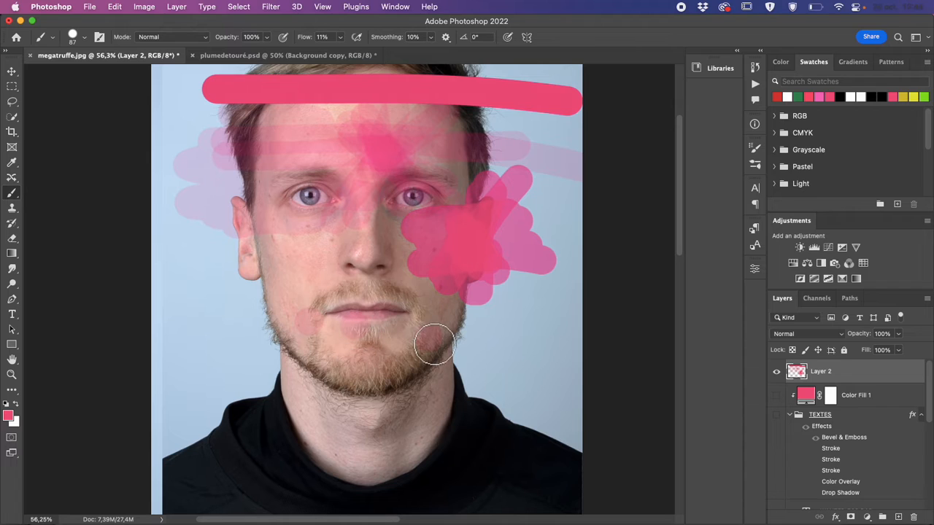
left_click(370, 386)
left_click(323, 262)
left_click(260, 319)
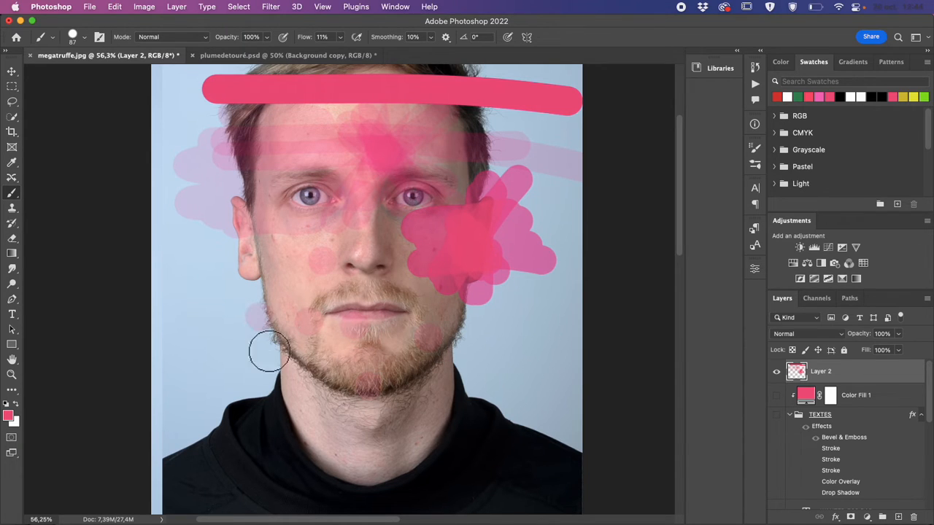
left_click(269, 384)
left_click_drag(269, 384, 390, 414)
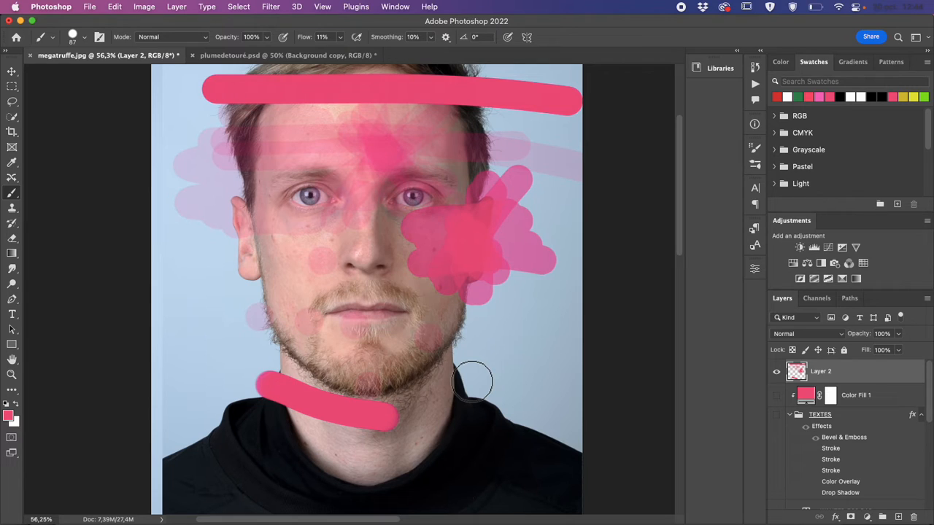
mouse_move(464, 375)
left_mouse_down()
mouse_move(484, 381)
mouse_move(509, 357)
left_mouse_up()
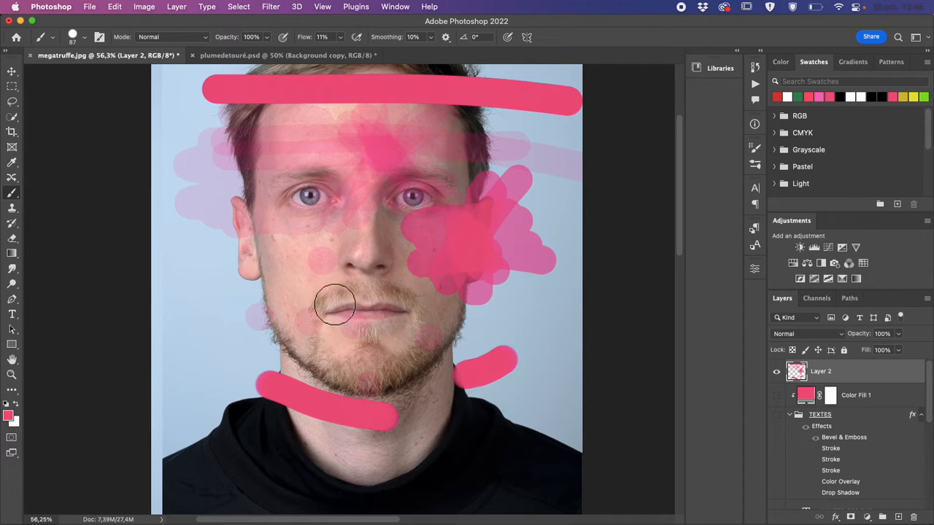
Set the brush spacing to 36%, paint a winding pink stroke on one side of the jaw and more paint on the other.
left_click(101, 37)
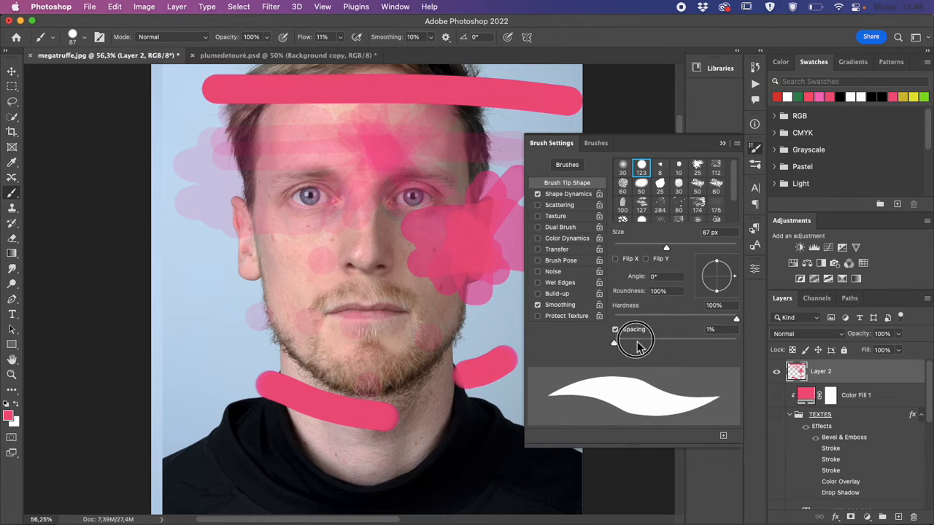
left_click(637, 341)
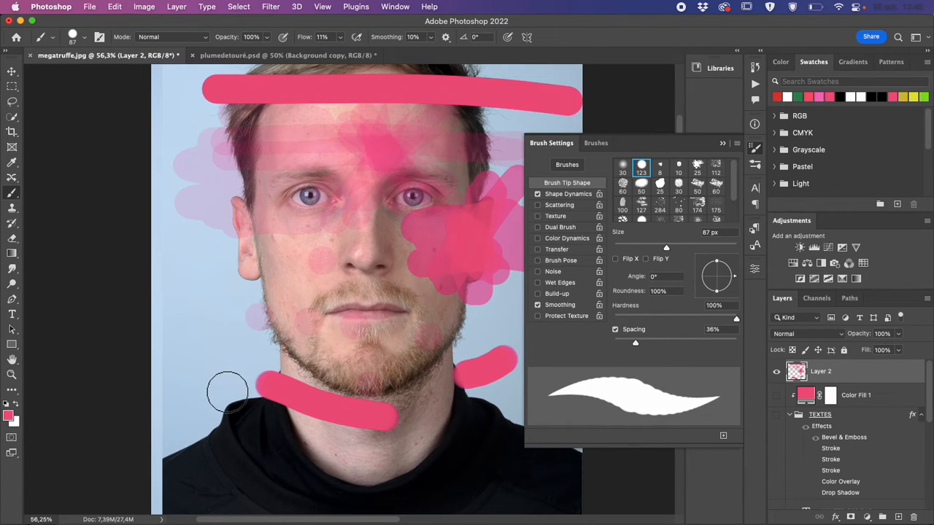
mouse_move(227, 392)
left_mouse_down()
mouse_move(239, 348)
mouse_move(264, 351)
mouse_move(251, 432)
mouse_move(219, 446)
mouse_move(189, 367)
mouse_move(199, 315)
mouse_move(215, 285)
left_mouse_up()
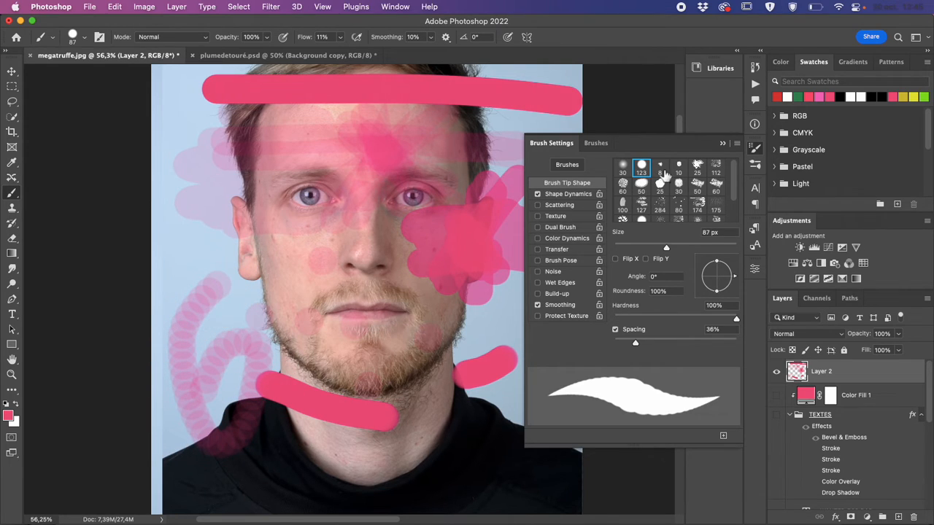
left_click(723, 144)
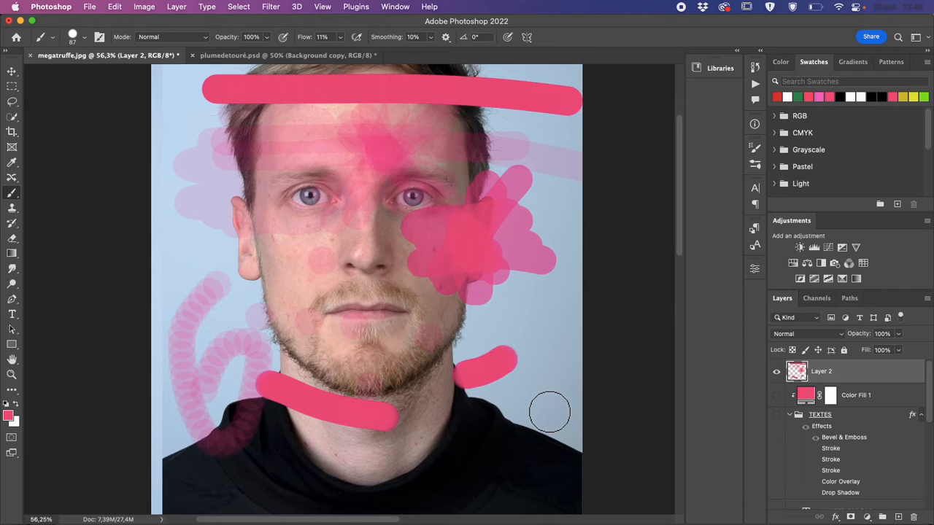
left_click(535, 324)
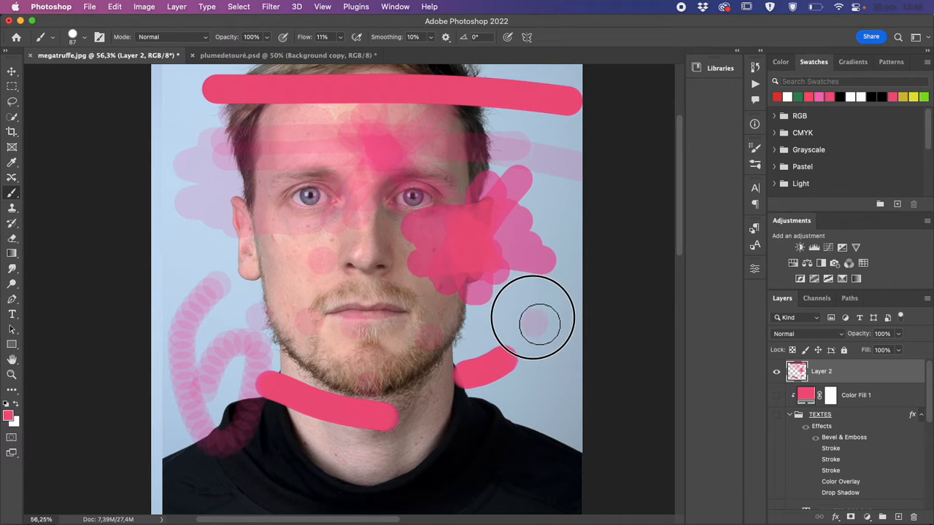
mouse_move(537, 333)
left_mouse_down()
mouse_move(530, 309)
mouse_move(539, 325)
mouse_move(521, 318)
mouse_move(534, 314)
mouse_move(529, 331)
mouse_move(529, 310)
mouse_move(538, 327)
mouse_move(519, 318)
mouse_move(538, 315)
mouse_move(531, 333)
mouse_move(526, 313)
mouse_move(536, 333)
mouse_move(514, 313)
mouse_move(537, 324)
mouse_move(521, 314)
mouse_move(537, 335)
mouse_move(513, 308)
mouse_move(550, 337)
mouse_move(514, 321)
mouse_move(550, 321)
mouse_move(511, 342)
mouse_move(551, 312)
mouse_move(532, 351)
mouse_move(538, 289)
mouse_move(533, 353)
mouse_move(533, 292)
mouse_move(559, 344)
mouse_move(496, 308)
mouse_move(567, 332)
mouse_move(491, 323)
mouse_move(566, 324)
mouse_move(490, 342)
mouse_move(572, 307)
mouse_move(482, 345)
mouse_move(563, 296)
mouse_move(454, 339)
mouse_move(563, 298)
mouse_move(486, 350)
left_mouse_up()
Undo all the dabs and strokes painted on Layer 2.
key("super+z")
key("super+z")
key("super+z")
key("super+z")
key("super+z")
key("super+z")
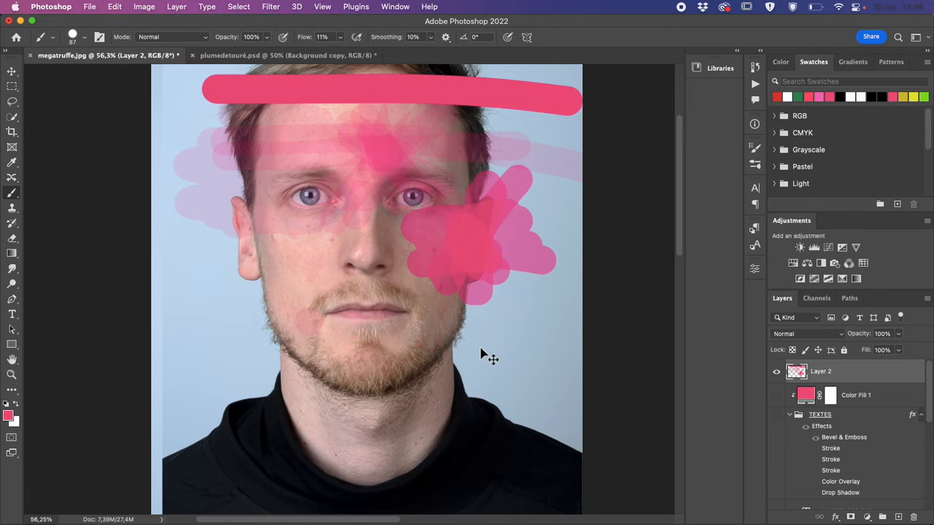
key("super+z")
key("super+z")
key("super+z")
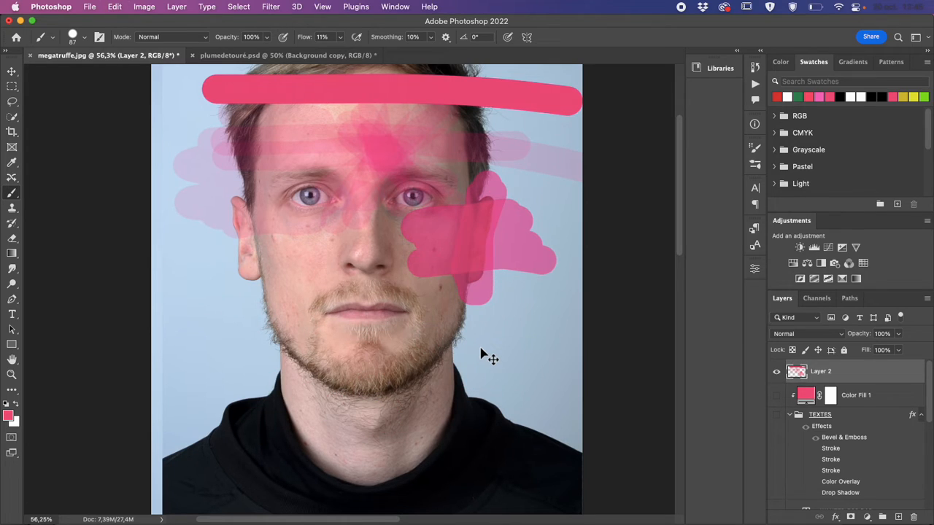
key("super+z")
key("super+z")
key("super+z")
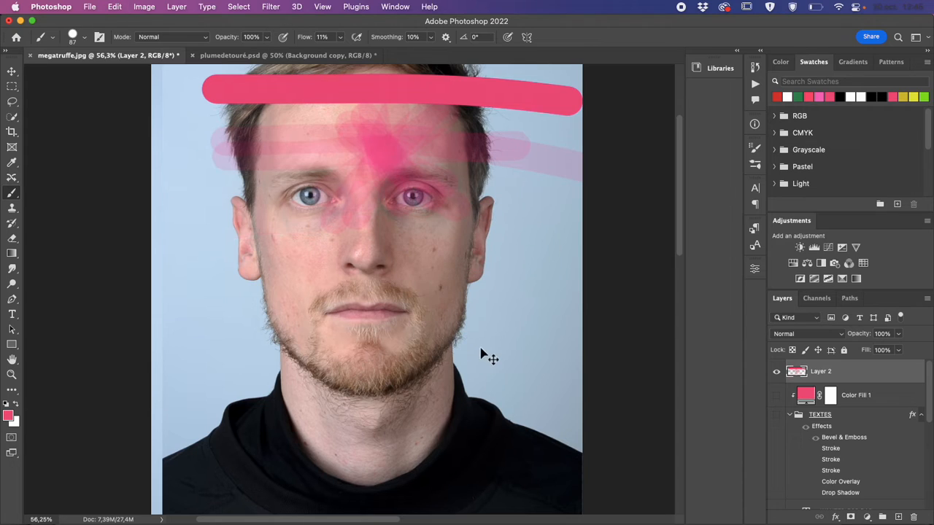
key("super+z")
key("super+z")
key("super+z")
key("super+z")
key("super+z")
key("super+z")
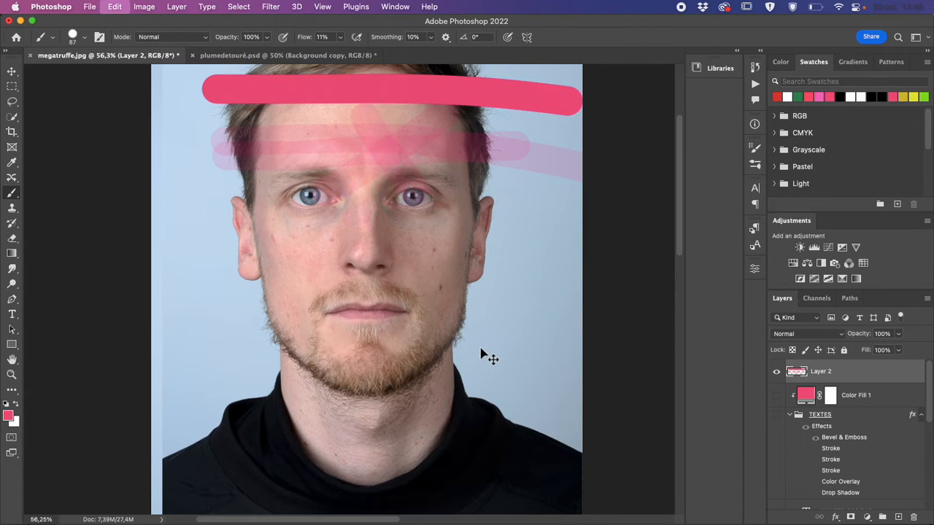
key("super+z")
key("super+z")
key("super+z")
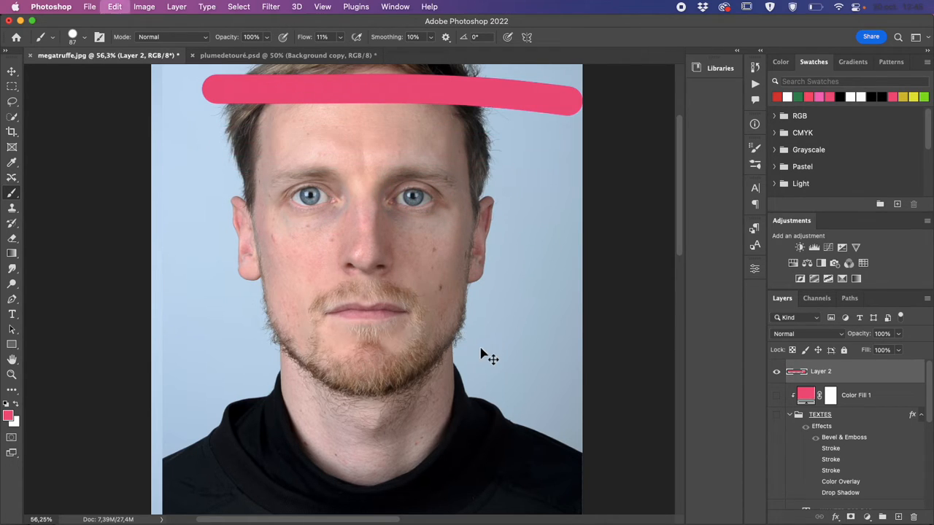
Set the brush flow to 4%, paint pink over the forehead, and undo that paint.
left_click_drag(310, 41, 305, 42)
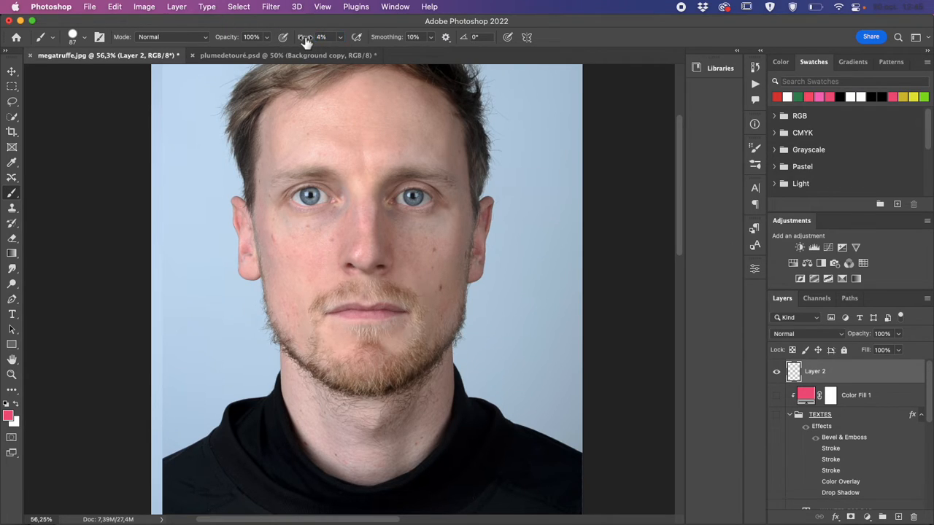
mouse_move(370, 169)
left_mouse_down()
mouse_move(290, 137)
mouse_move(299, 141)
mouse_move(294, 120)
mouse_move(379, 113)
mouse_move(369, 118)
mouse_move(401, 100)
mouse_move(417, 103)
mouse_move(445, 139)
mouse_move(436, 157)
mouse_move(447, 162)
mouse_move(403, 152)
mouse_move(379, 161)
mouse_move(391, 150)
mouse_move(455, 146)
mouse_move(398, 107)
mouse_move(303, 126)
mouse_move(311, 149)
mouse_move(407, 153)
mouse_move(429, 141)
mouse_move(401, 142)
left_mouse_up()
mouse_move(328, 120)
left_mouse_down()
mouse_move(385, 99)
mouse_move(419, 125)
left_mouse_up()
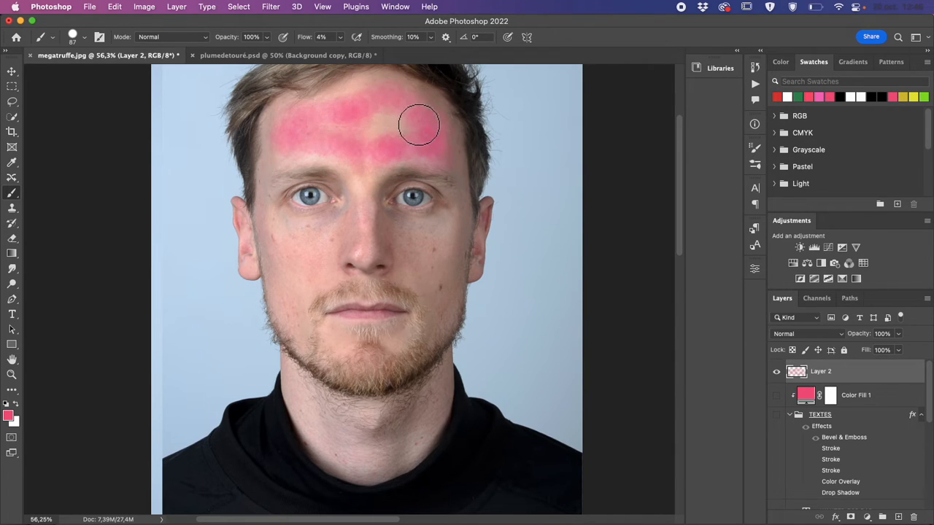
key("super+z")
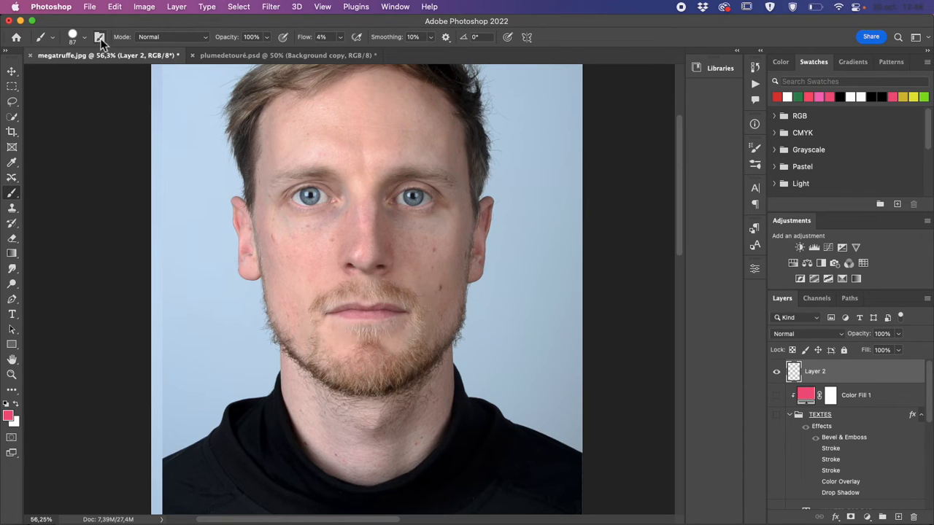
Reduce the brush spacing and paint a soft pink stroke around the hairline and over the eyebrows on Layer 2.
left_click(99, 38)
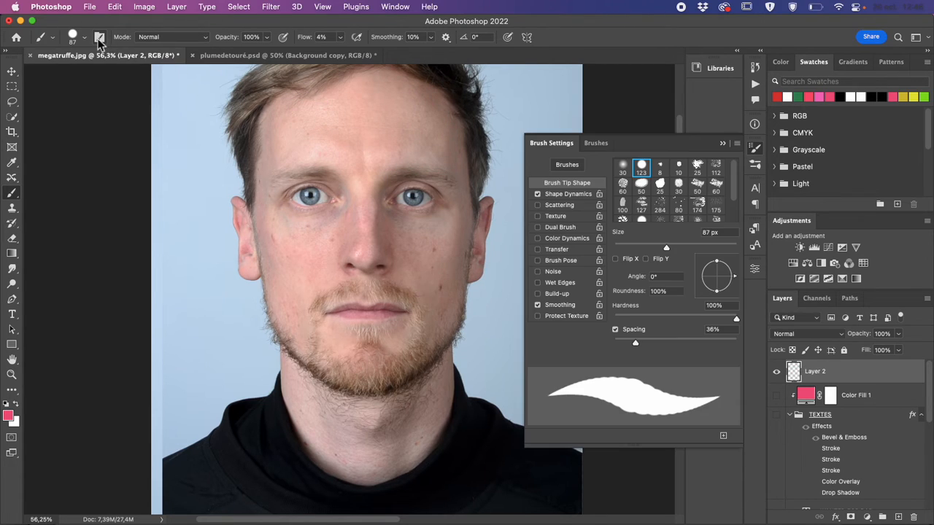
left_click(627, 343)
left_click(720, 145)
mouse_move(463, 169)
left_mouse_down()
mouse_move(445, 111)
mouse_move(396, 99)
mouse_move(295, 113)
mouse_move(267, 140)
mouse_move(268, 177)
mouse_move(262, 169)
mouse_move(264, 180)
mouse_move(413, 172)
left_mouse_up()
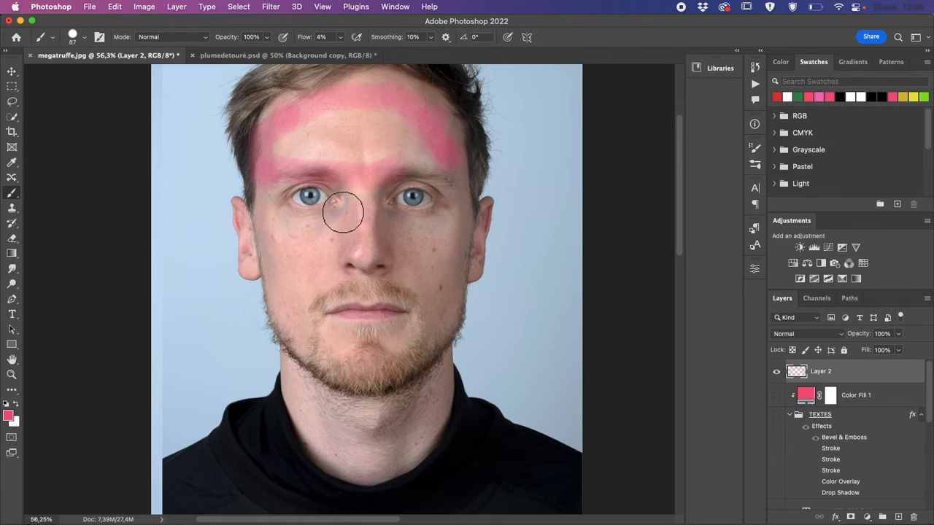
Undo the last pink stroke and paint a pink patch across the forehead on Layer 2 with the brush opacity lowered.
key("super+z")
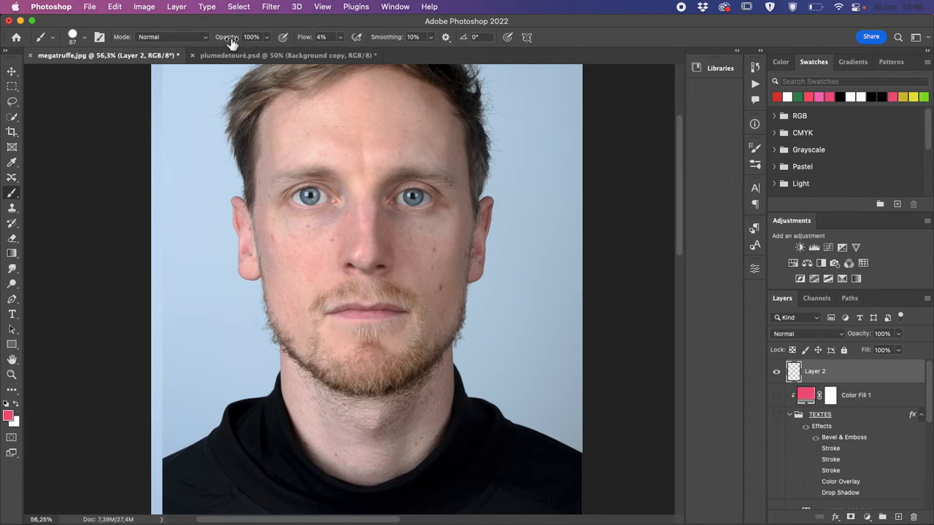
left_click_drag(231, 42, 203, 41)
mouse_move(456, 170)
left_mouse_down()
mouse_move(348, 162)
mouse_move(440, 166)
mouse_move(431, 162)
mouse_move(352, 168)
mouse_move(420, 168)
mouse_move(404, 161)
mouse_move(440, 170)
mouse_move(383, 161)
mouse_move(392, 162)
mouse_move(371, 151)
mouse_move(361, 130)
mouse_move(409, 86)
mouse_move(410, 112)
mouse_move(341, 175)
mouse_move(380, 111)
mouse_move(338, 156)
left_mouse_up()
Set the brush opacity to 8% and paint a light pink blush on both cheeks.
left_click_drag(232, 43, 204, 44)
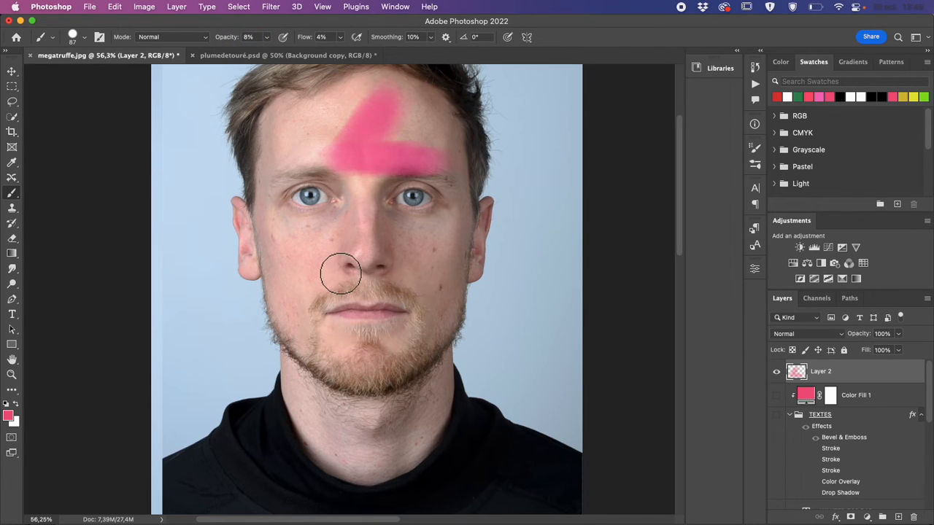
mouse_move(343, 267)
left_mouse_down()
mouse_move(344, 239)
mouse_move(320, 280)
mouse_move(348, 221)
mouse_move(306, 261)
mouse_move(353, 231)
mouse_move(299, 198)
mouse_move(315, 201)
mouse_move(324, 232)
mouse_move(313, 259)
mouse_move(334, 249)
mouse_move(305, 267)
mouse_move(328, 222)
mouse_move(339, 254)
mouse_move(324, 299)
mouse_move(354, 218)
mouse_move(285, 243)
mouse_move(308, 204)
left_mouse_up()
mouse_move(424, 248)
left_mouse_down()
mouse_move(418, 272)
mouse_move(455, 220)
mouse_move(410, 272)
mouse_move(449, 230)
mouse_move(453, 242)
mouse_move(422, 265)
mouse_move(487, 212)
mouse_move(450, 249)
mouse_move(450, 233)
mouse_move(409, 281)
mouse_move(453, 232)
mouse_move(386, 286)
mouse_move(453, 224)
mouse_move(411, 263)
mouse_move(436, 251)
left_mouse_up()
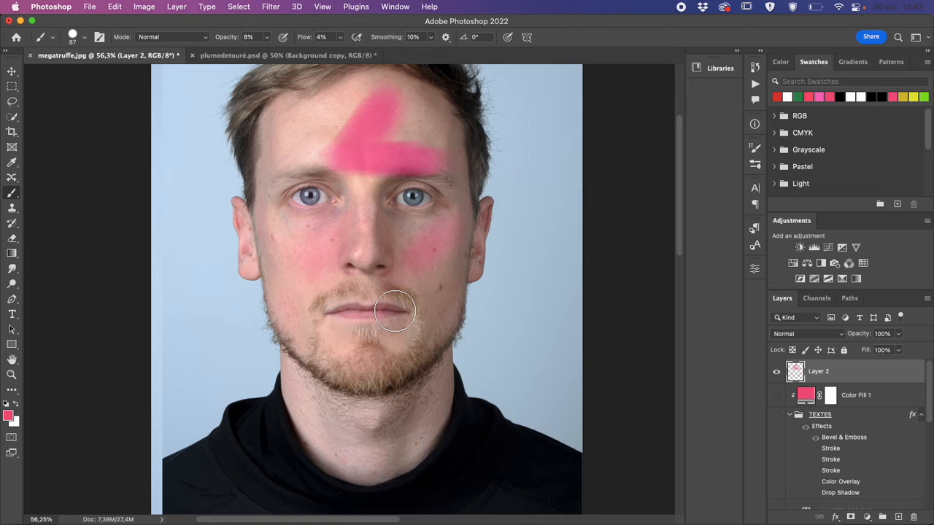
Tint the hair pink on Layer 2 with repeated low-opacity brush strokes from the temple across the whole hairline.
mouse_move(283, 112)
left_mouse_down()
mouse_move(277, 152)
mouse_move(252, 179)
mouse_move(244, 158)
mouse_move(274, 91)
mouse_move(253, 159)
left_mouse_up()
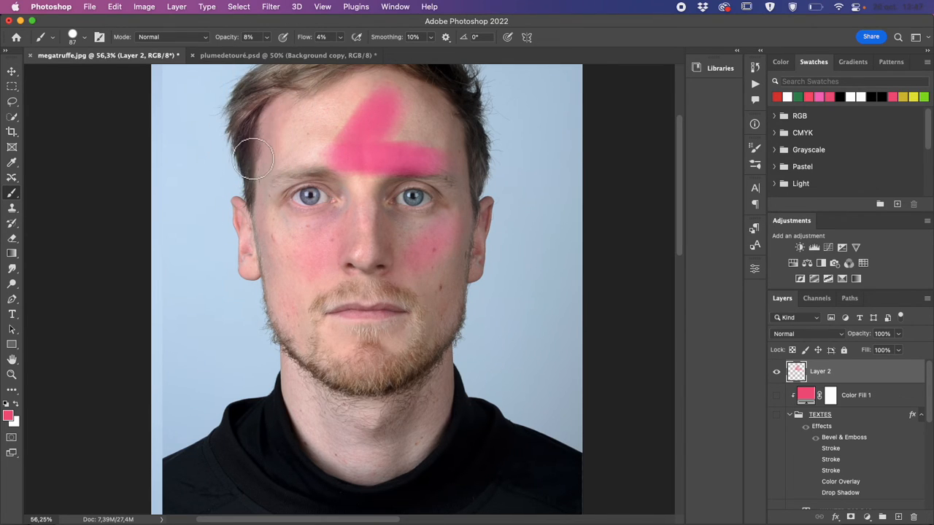
scroll(253, 158, "up", 3)
mouse_move(313, 166)
left_mouse_down()
mouse_move(364, 138)
mouse_move(284, 190)
mouse_move(363, 159)
mouse_move(335, 144)
mouse_move(275, 188)
mouse_move(318, 151)
mouse_move(275, 175)
mouse_move(246, 187)
left_mouse_up()
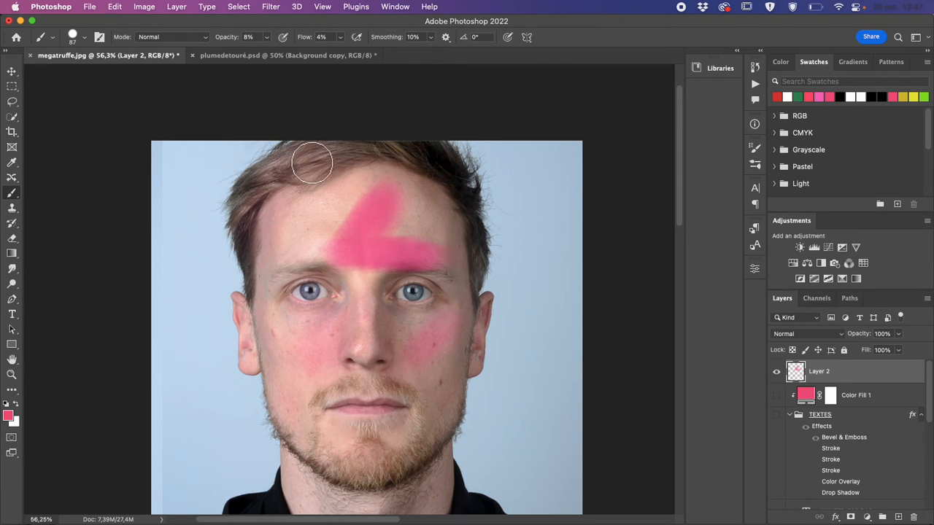
mouse_move(312, 163)
left_mouse_down()
mouse_move(326, 148)
mouse_move(394, 142)
left_mouse_up()
mouse_move(458, 164)
left_mouse_down()
mouse_move(428, 175)
mouse_move(342, 138)
mouse_move(377, 143)
mouse_move(343, 177)
mouse_move(257, 200)
mouse_move(295, 208)
mouse_move(296, 194)
mouse_move(265, 186)
left_mouse_up()
right_click(290, 171)
left_click(337, 157)
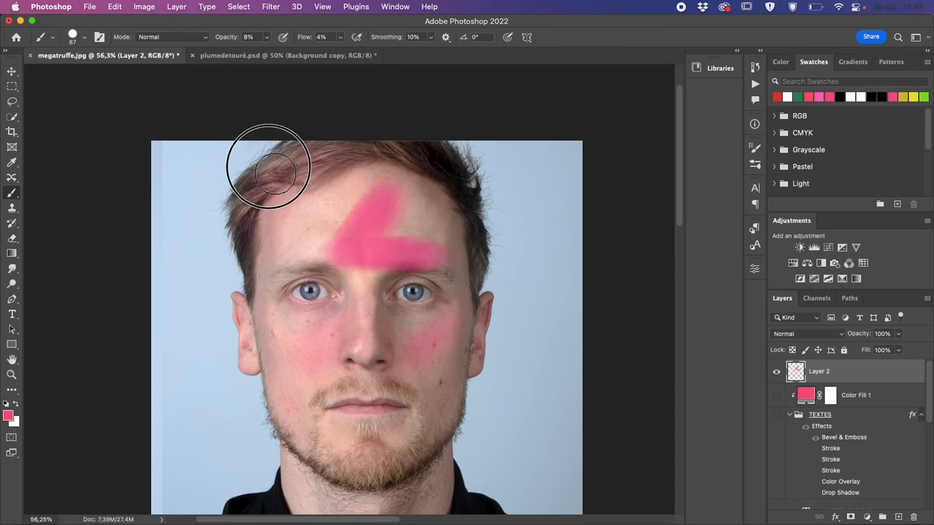
mouse_move(288, 154)
left_mouse_down()
mouse_move(237, 214)
mouse_move(236, 193)
mouse_move(233, 257)
mouse_move(256, 285)
mouse_move(258, 274)
mouse_move(250, 285)
mouse_move(253, 223)
mouse_move(265, 224)
mouse_move(287, 182)
mouse_move(269, 169)
mouse_move(243, 201)
mouse_move(256, 183)
mouse_move(418, 163)
mouse_move(412, 154)
mouse_move(438, 151)
mouse_move(413, 161)
mouse_move(439, 163)
mouse_move(492, 221)
mouse_move(463, 181)
mouse_move(362, 138)
mouse_move(485, 258)
mouse_move(492, 287)
mouse_move(474, 256)
mouse_move(462, 182)
mouse_move(437, 136)
mouse_move(474, 211)
mouse_move(366, 151)
mouse_move(417, 153)
mouse_move(339, 156)
mouse_move(288, 176)
mouse_move(330, 154)
mouse_move(294, 184)
mouse_move(396, 134)
mouse_move(465, 147)
mouse_move(488, 295)
mouse_move(255, 286)
mouse_move(263, 294)
mouse_move(357, 157)
mouse_move(384, 170)
mouse_move(347, 176)
mouse_move(446, 115)
mouse_move(481, 193)
left_mouse_up()
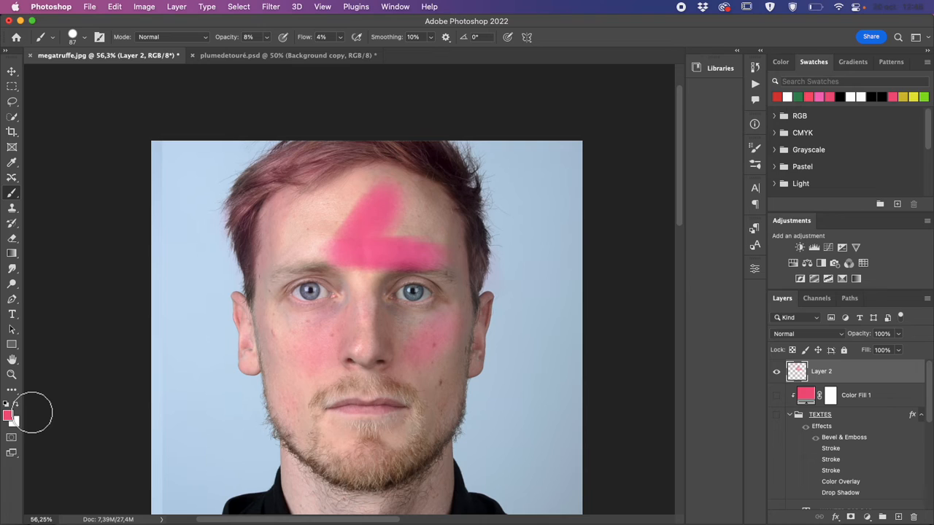
Swap the foreground and background colors, try erasing the forehead paint with the Eraser tool, and undo the erasure.
key("x")
mouse_move(397, 242)
left_mouse_down()
mouse_move(360, 245)
mouse_move(352, 237)
mouse_move(396, 217)
mouse_move(400, 267)
mouse_move(380, 277)
mouse_move(424, 238)
mouse_move(379, 264)
mouse_move(371, 259)
mouse_move(397, 252)
mouse_move(364, 276)
mouse_move(400, 240)
mouse_move(385, 257)
left_mouse_up()
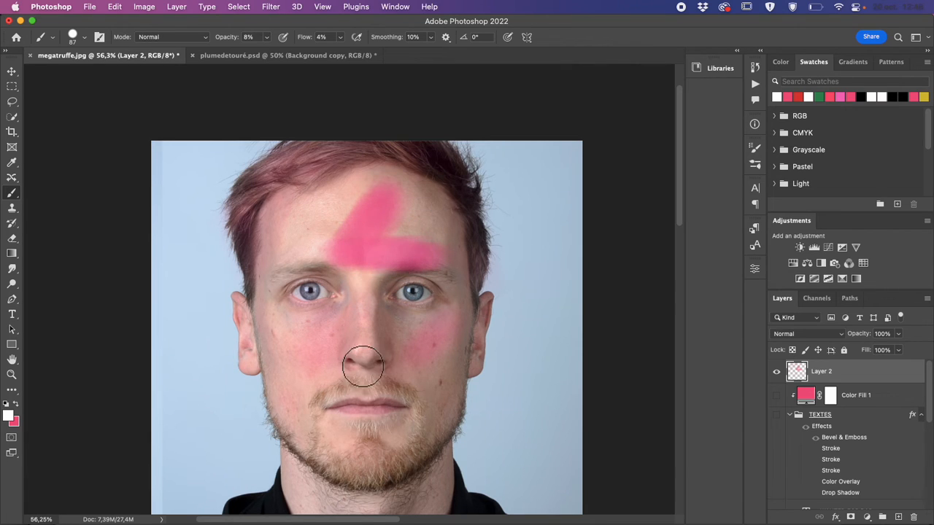
left_click(15, 244)
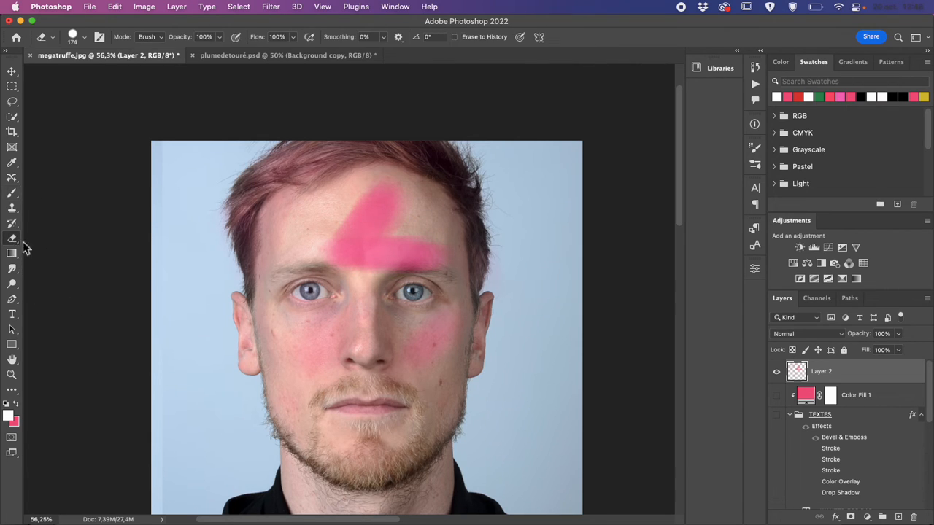
mouse_move(386, 246)
left_mouse_down()
mouse_move(382, 260)
mouse_move(352, 265)
left_mouse_up()
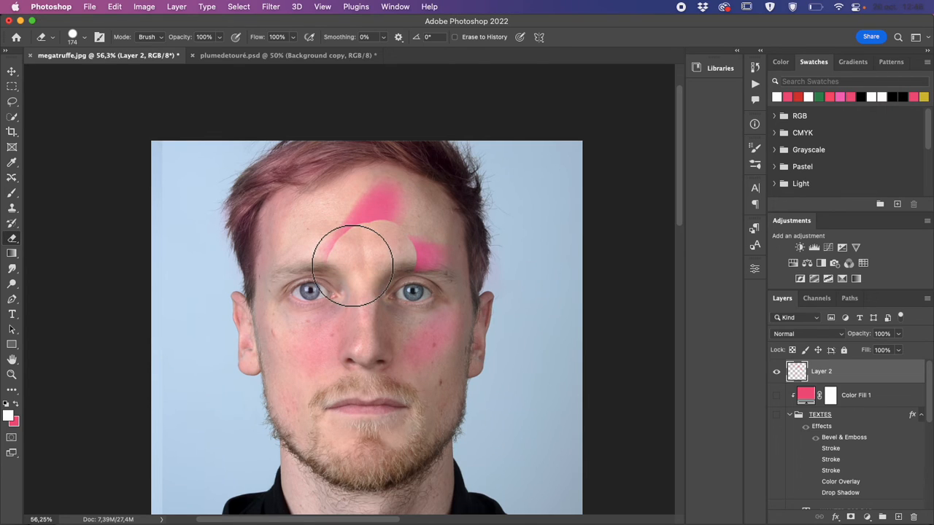
key("super+z")
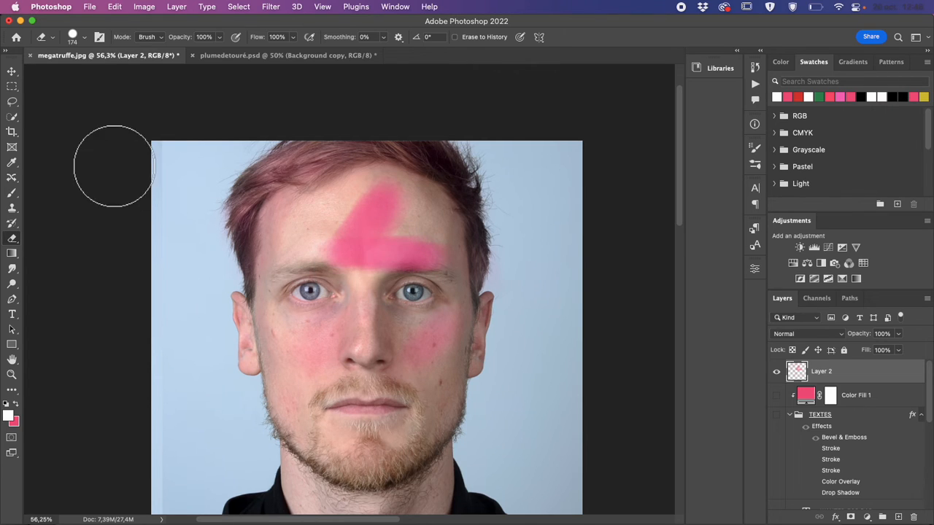
Delete a rectangular marquee selection of the pink paint between the forehead and the eyebrows on Layer 2, and deselect.
left_click(12, 86)
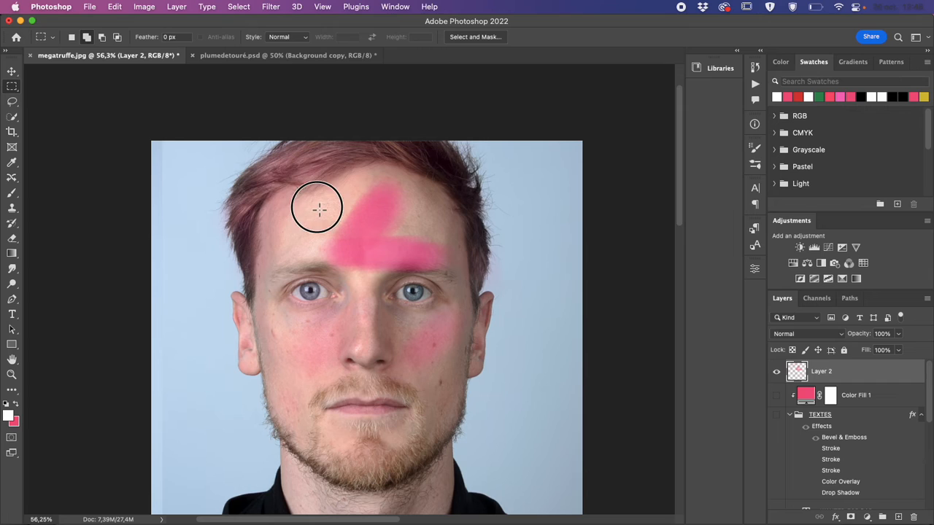
left_click_drag(317, 208, 439, 283)
key("Delete")
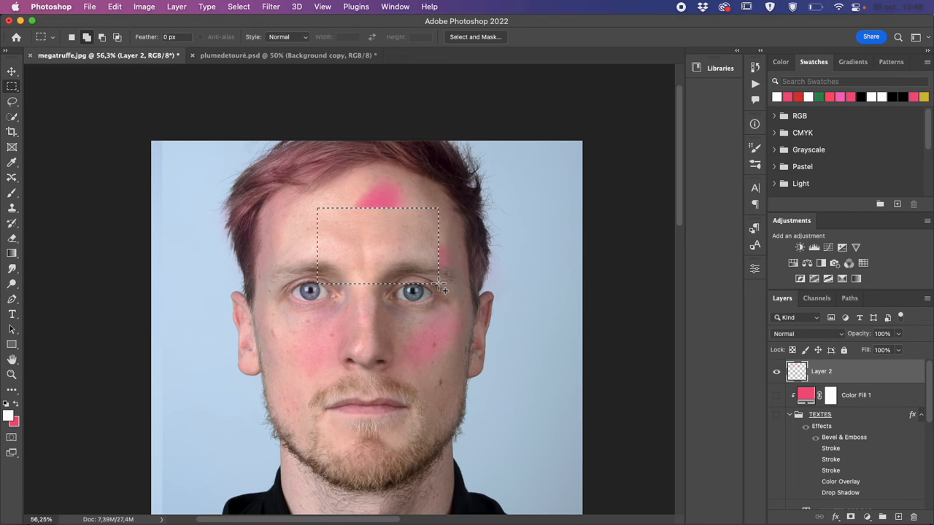
left_click(439, 283)
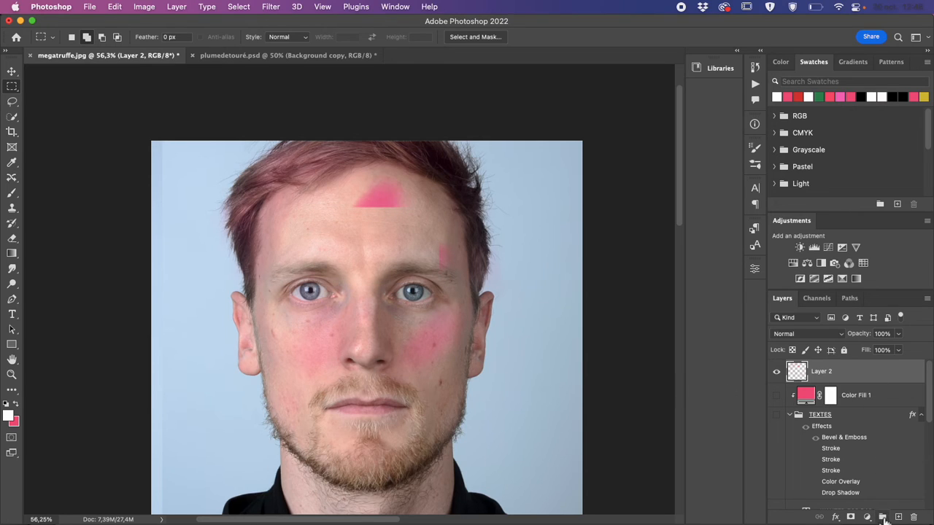
Add a layer mask to Layer 2.
left_click(850, 516)
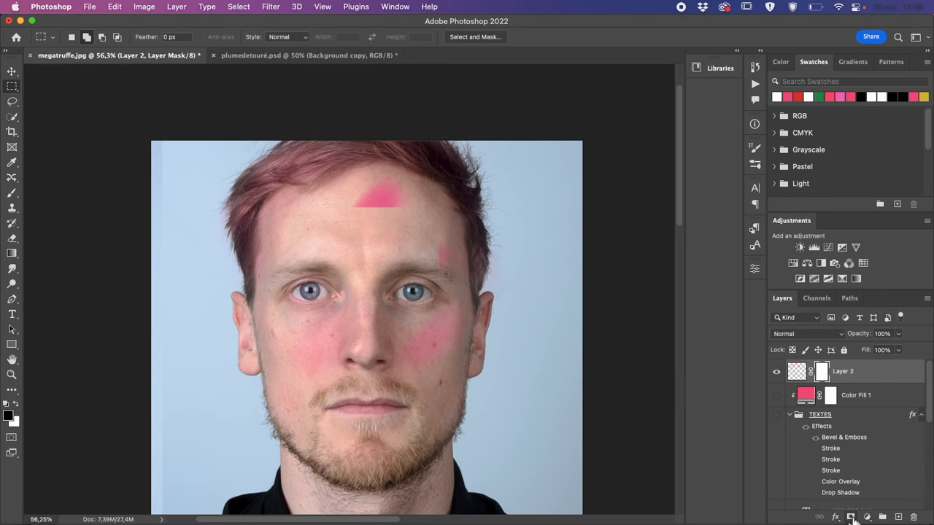
right_click(362, 231)
right_click(316, 234)
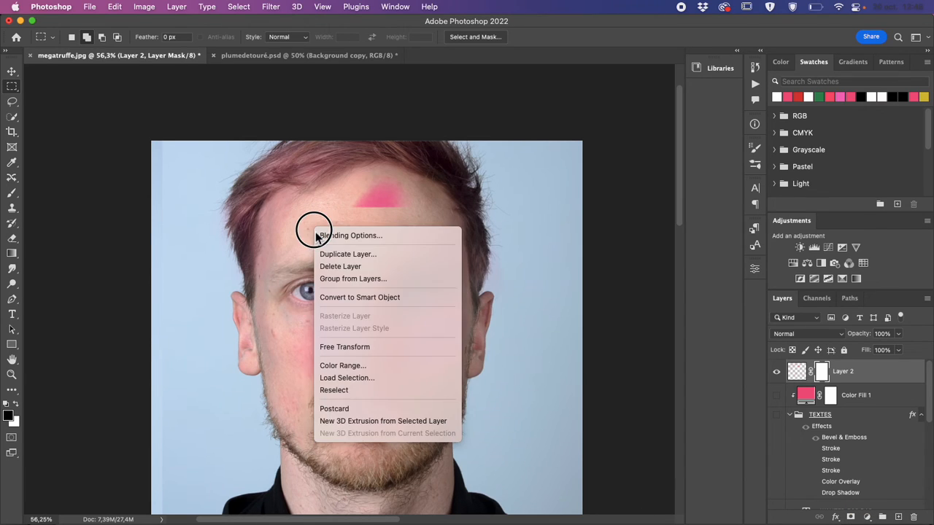
key("Escape")
Set the brush to 100% opacity and 97% flow, and paint black on Layer 2's mask over the pink on the forehead and cheeks.
key("b")
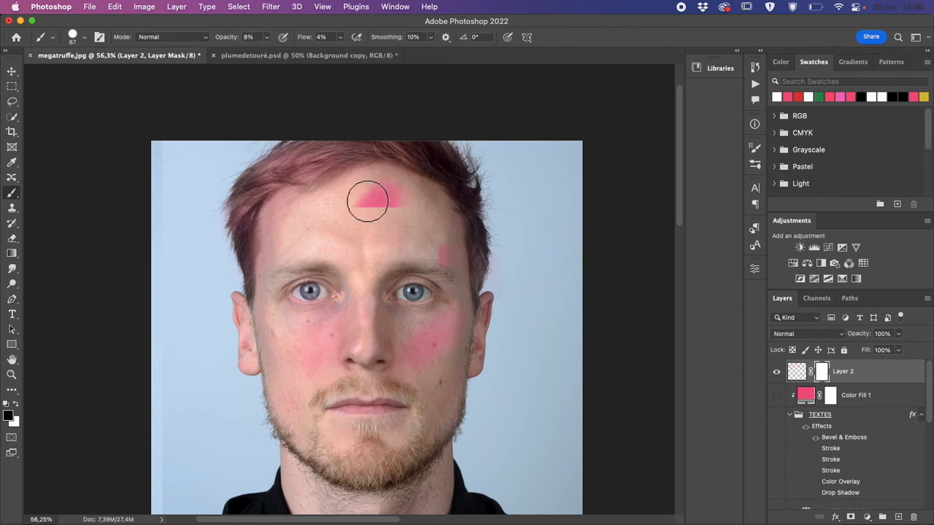
left_click_drag(229, 37, 359, 60)
left_click_drag(309, 42, 469, 51)
mouse_move(396, 243)
left_mouse_down()
mouse_move(368, 218)
mouse_move(379, 215)
mouse_move(384, 190)
mouse_move(411, 193)
mouse_move(370, 200)
mouse_move(378, 223)
mouse_move(466, 284)
mouse_move(451, 293)
mouse_move(453, 356)
mouse_move(430, 348)
mouse_move(440, 310)
mouse_move(407, 292)
mouse_move(369, 319)
mouse_move(434, 367)
mouse_move(420, 348)
mouse_move(420, 268)
mouse_move(397, 339)
mouse_move(413, 407)
left_mouse_up()
mouse_move(358, 403)
left_mouse_down()
mouse_move(350, 287)
mouse_move(336, 333)
mouse_move(356, 380)
left_mouse_up()
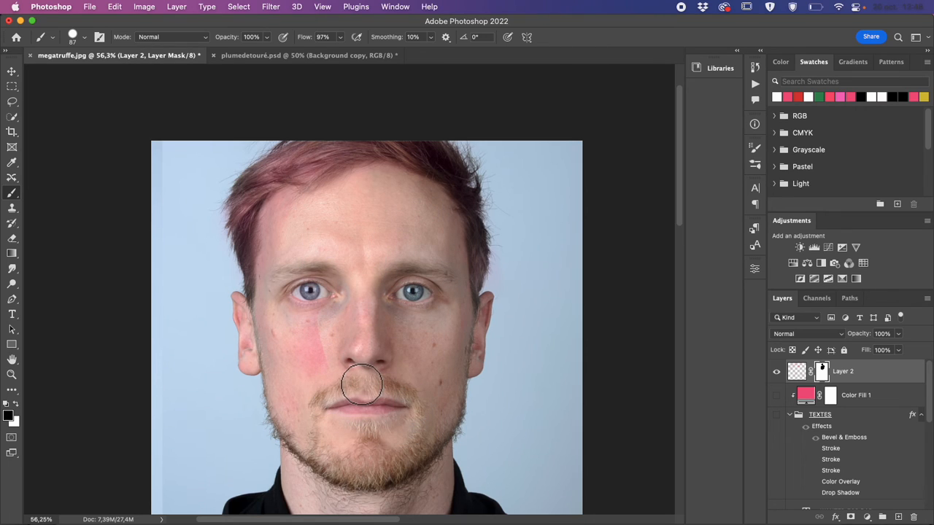
Paint white on Layer 2's mask beside the nose to bring back the hidden blush on that cheek.
right_click(356, 372)
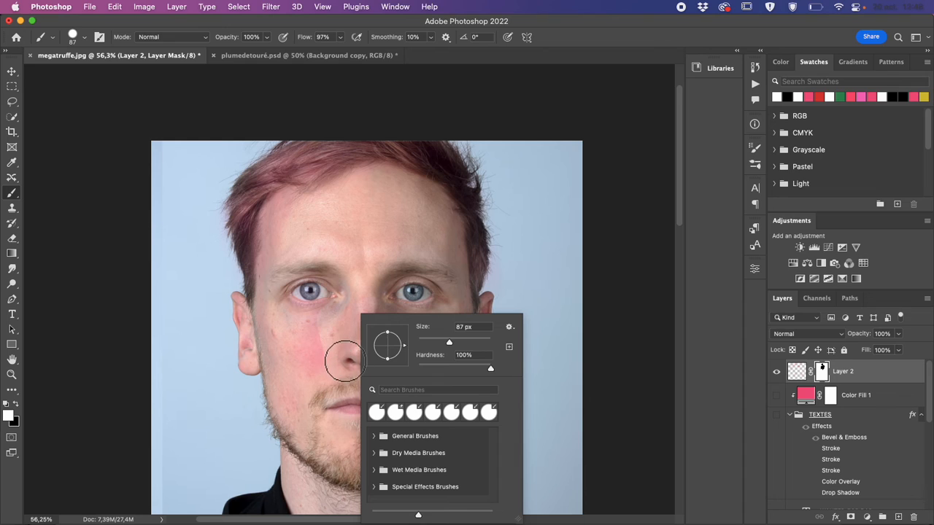
mouse_move(345, 361)
left_mouse_down()
mouse_move(343, 331)
mouse_move(337, 371)
mouse_move(325, 345)
mouse_move(343, 339)
mouse_move(342, 353)
mouse_move(365, 290)
mouse_move(342, 343)
left_mouse_up()
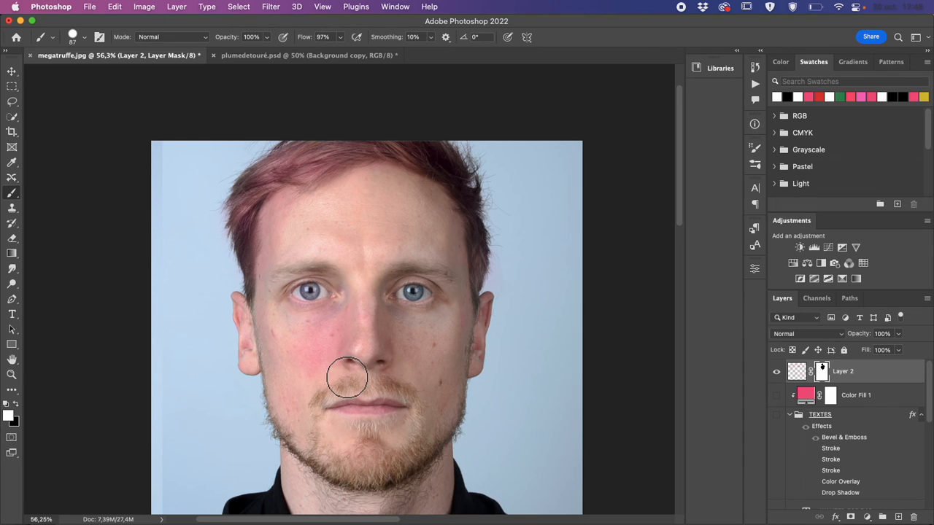